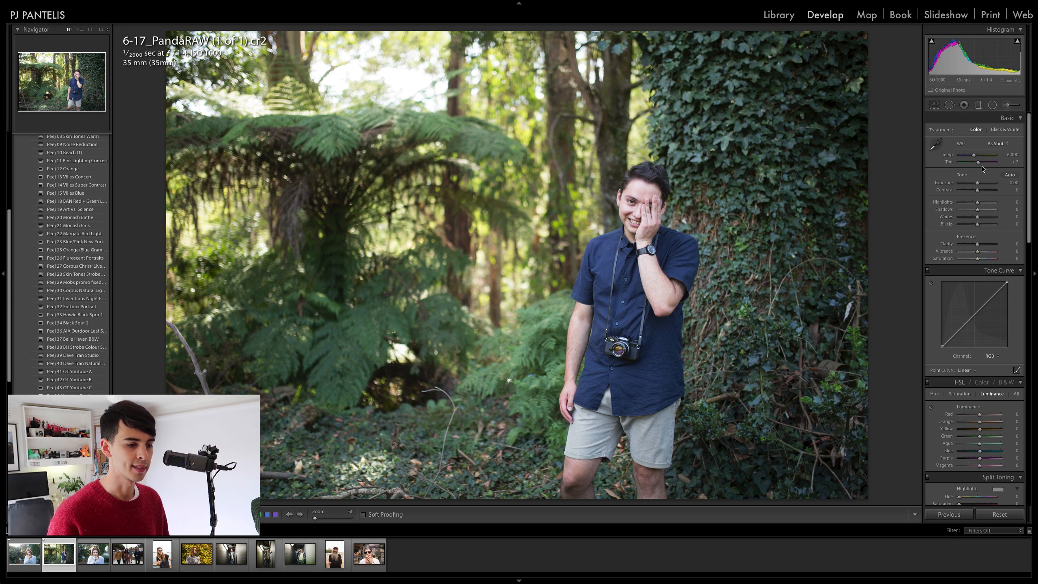
# Change the Camera Calibration profile to Camera Neutral
pyautogui.scroll(-15, 983, 168)
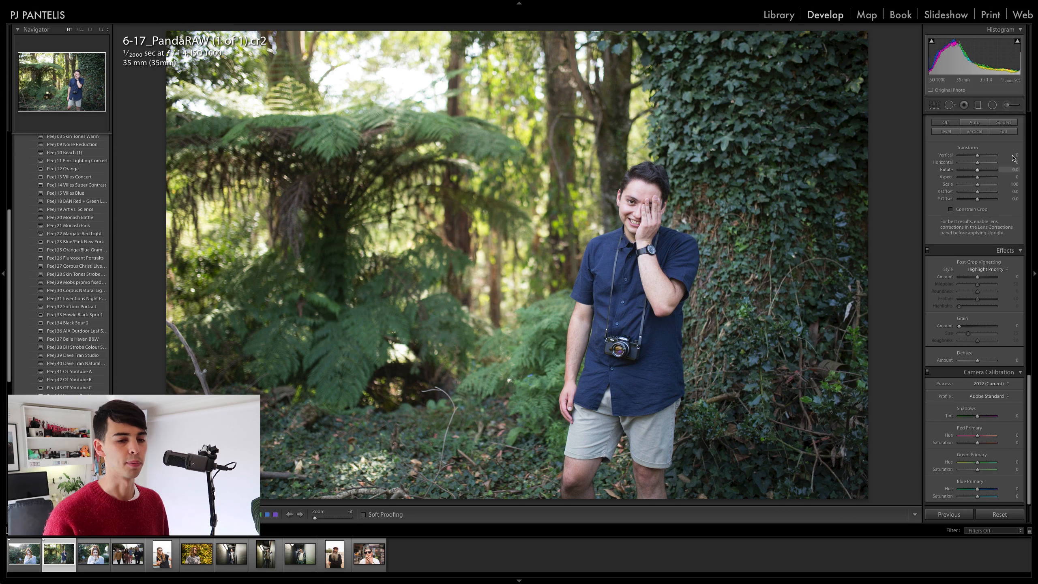
pyautogui.scroll(15, 989, 168)
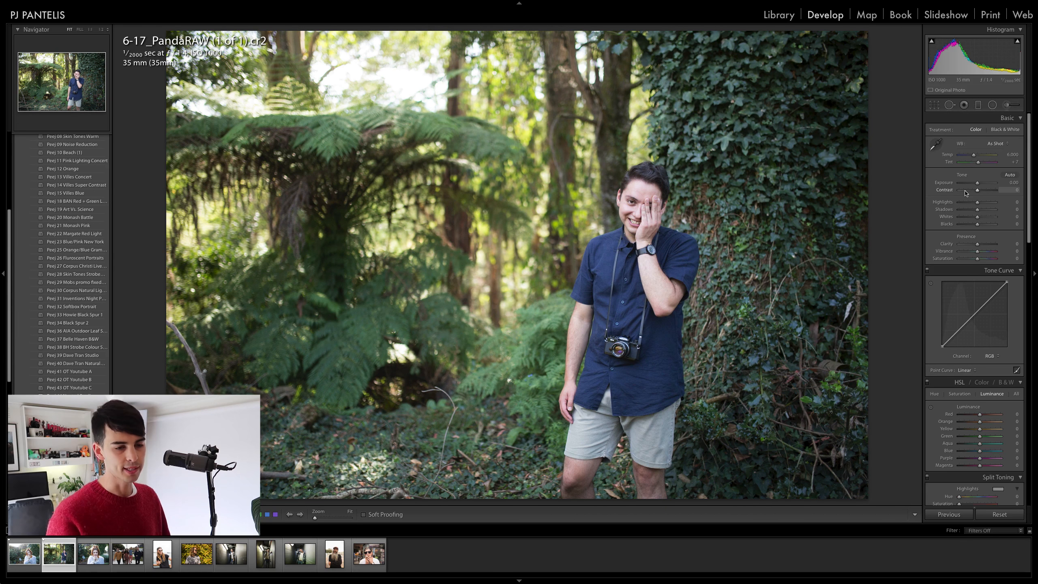
pyautogui.scroll(-15, 966, 193)
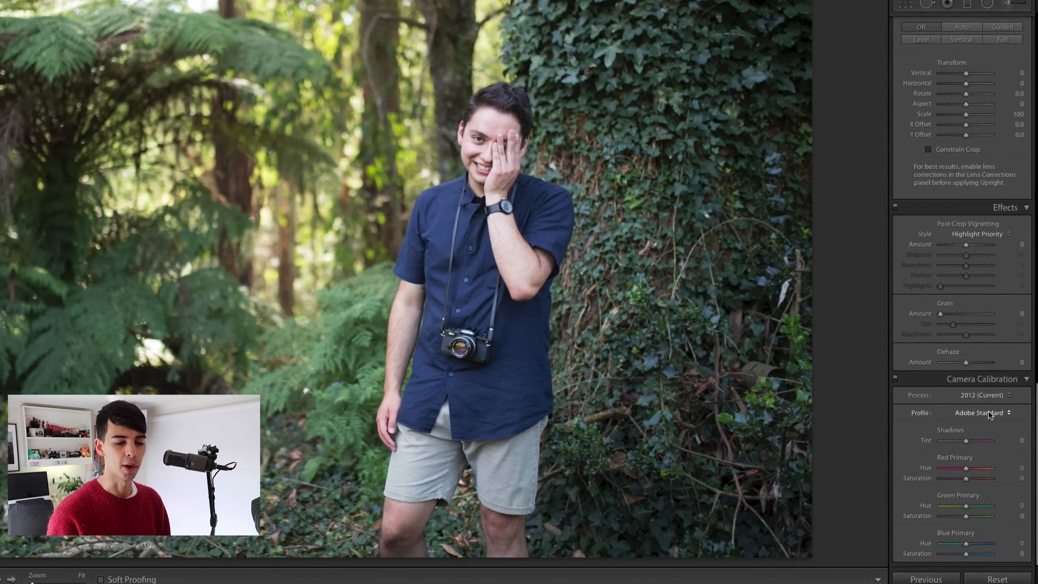
pyautogui.click(989, 396)
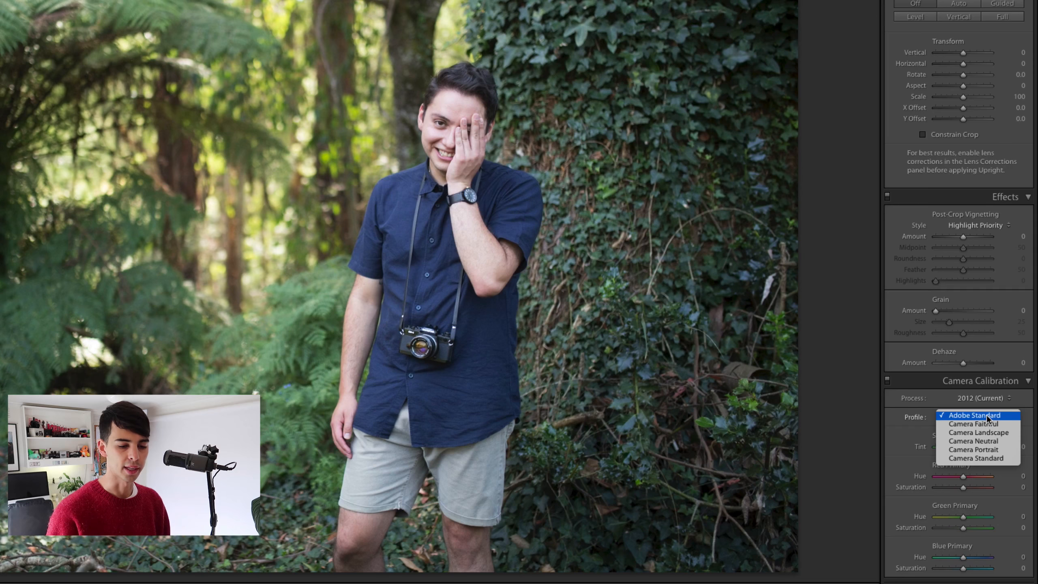
pyautogui.click(994, 441)
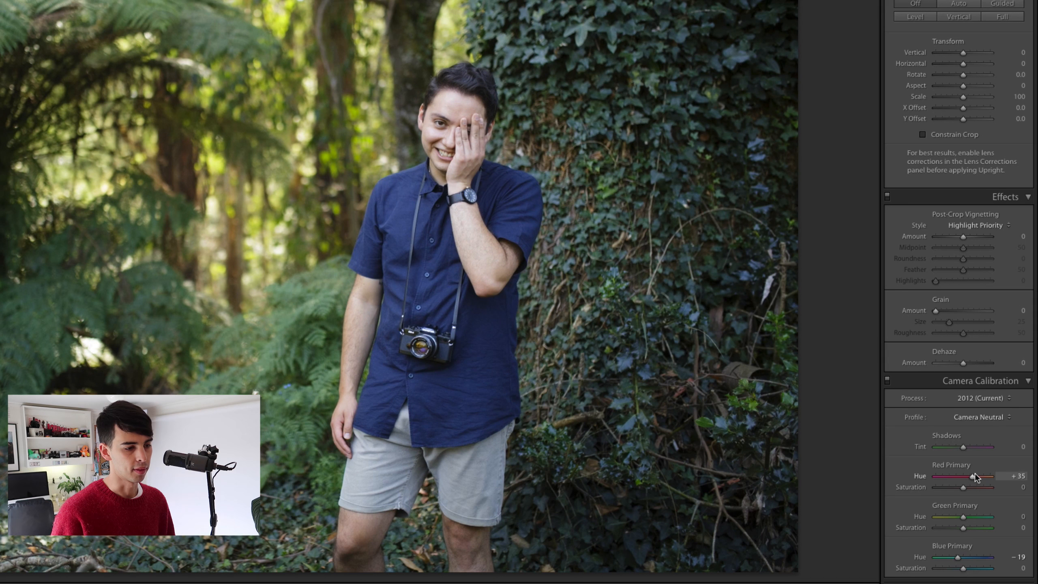
# Calibrate Red Primary to hue +33, saturation +36, Green hue to +50 and Blue to hue −19, saturation −49, and compare with the original
pyautogui.moveTo(974, 473); pyautogui.dragTo(973, 473)
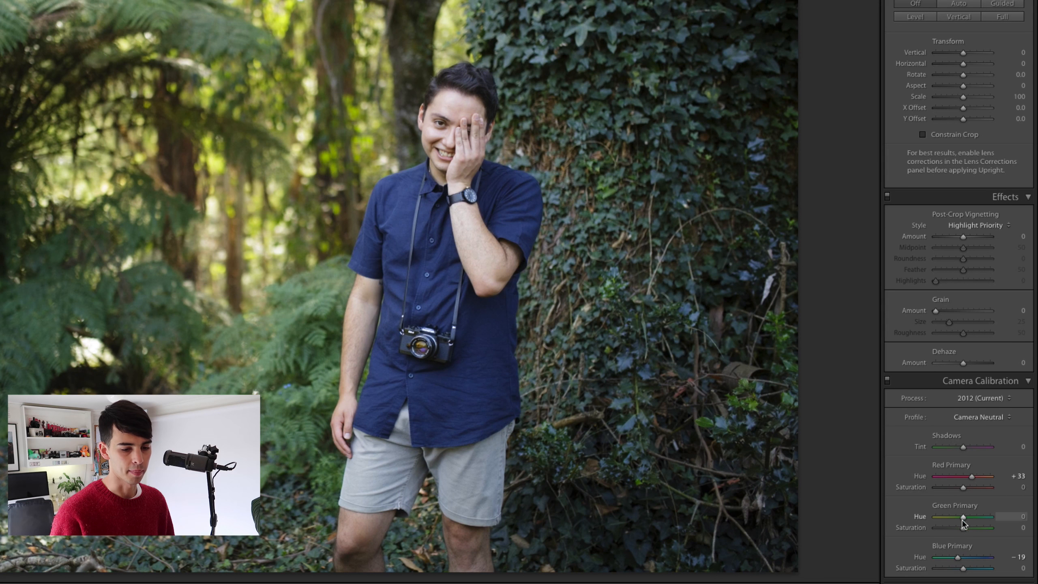
pyautogui.moveTo(964, 515); pyautogui.dragTo(973, 515)
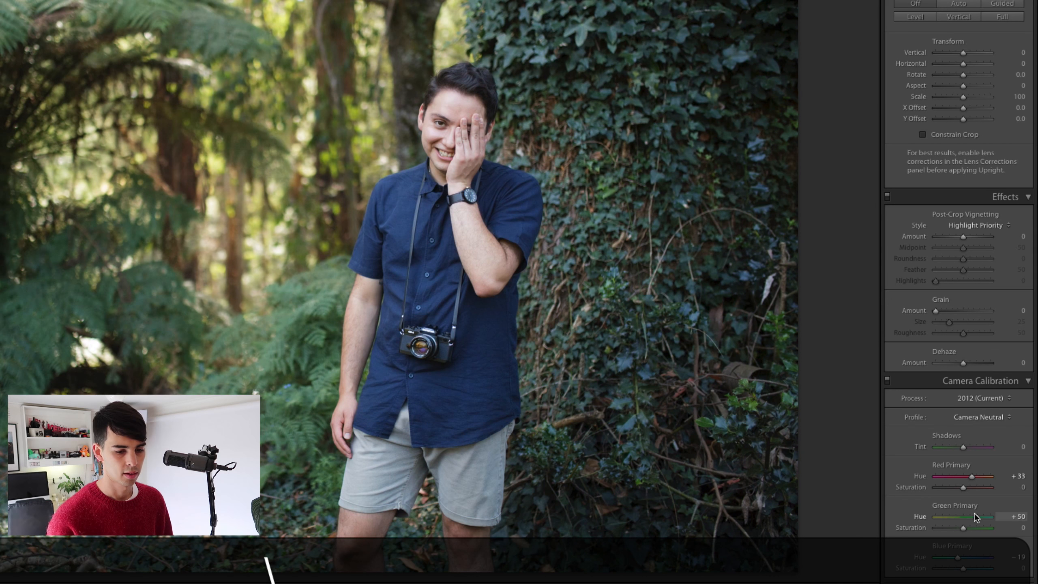
pyautogui.moveTo(964, 568); pyautogui.dragTo(950, 571)
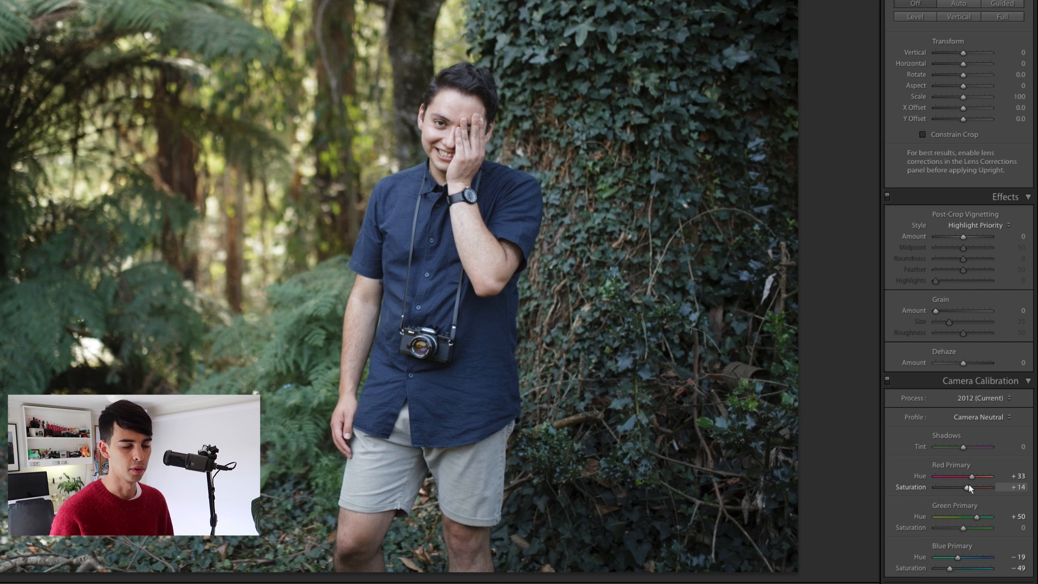
pyautogui.moveTo(969, 485); pyautogui.dragTo(970, 484)
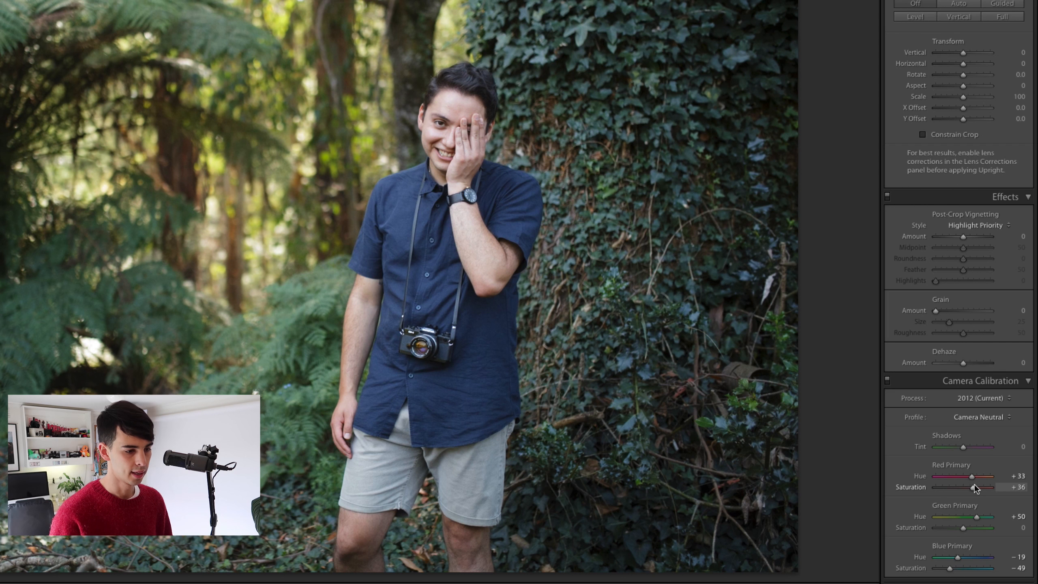
pyautogui.press('\\')
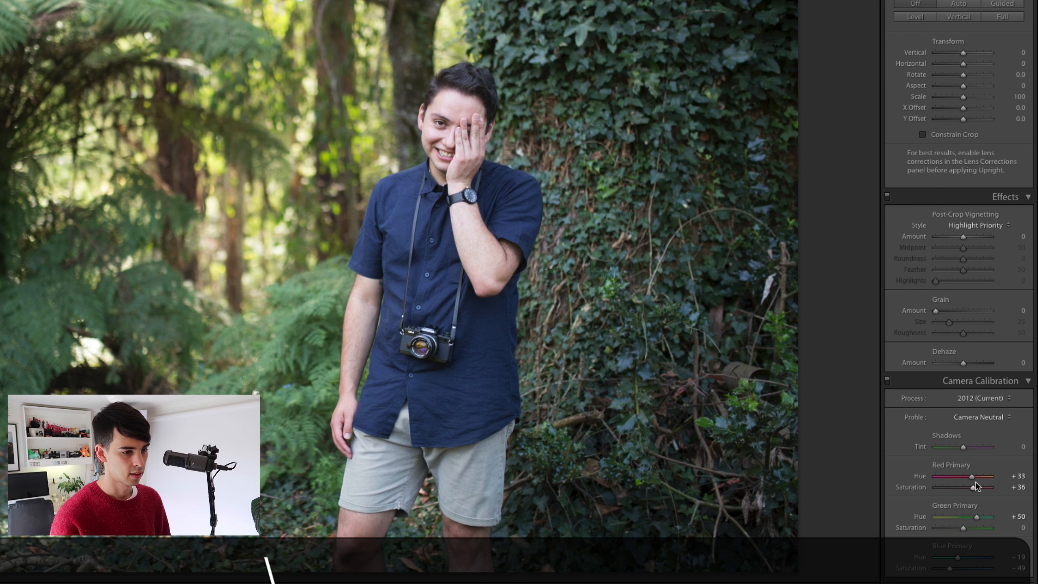
pyautogui.press('\\')
pyautogui.press('\\')
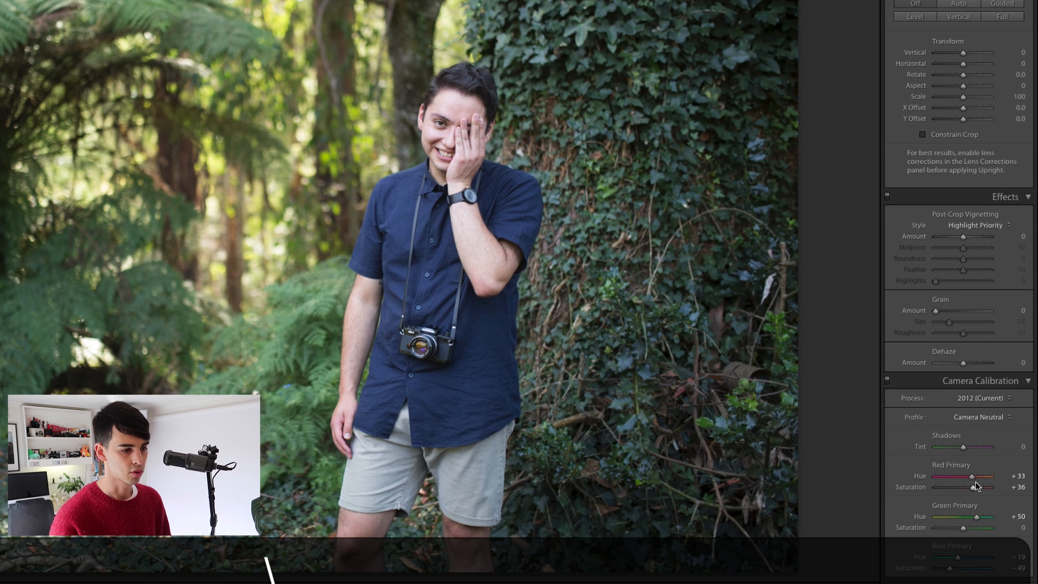
pyautogui.press('\\')
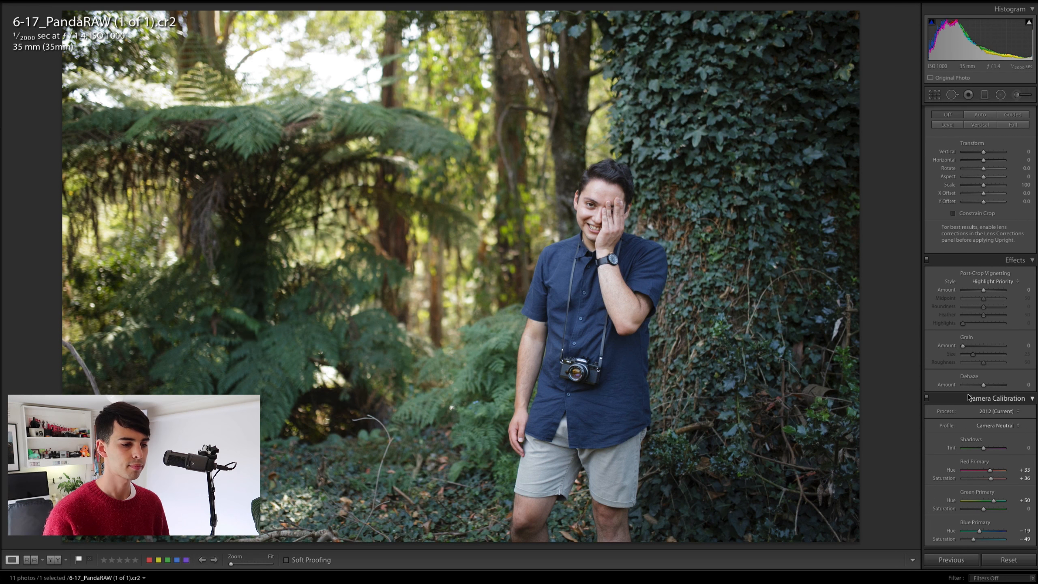
# On the RGB point curve, raise the black point to about 2% output and lower the white point to about 96%
pyautogui.scroll(15, 968, 396)
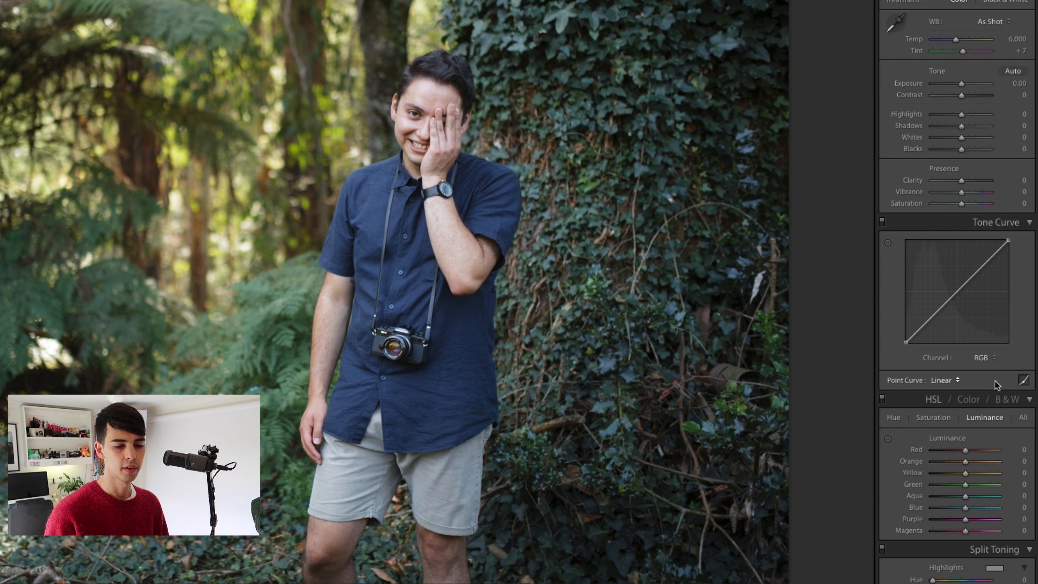
pyautogui.click(1023, 381)
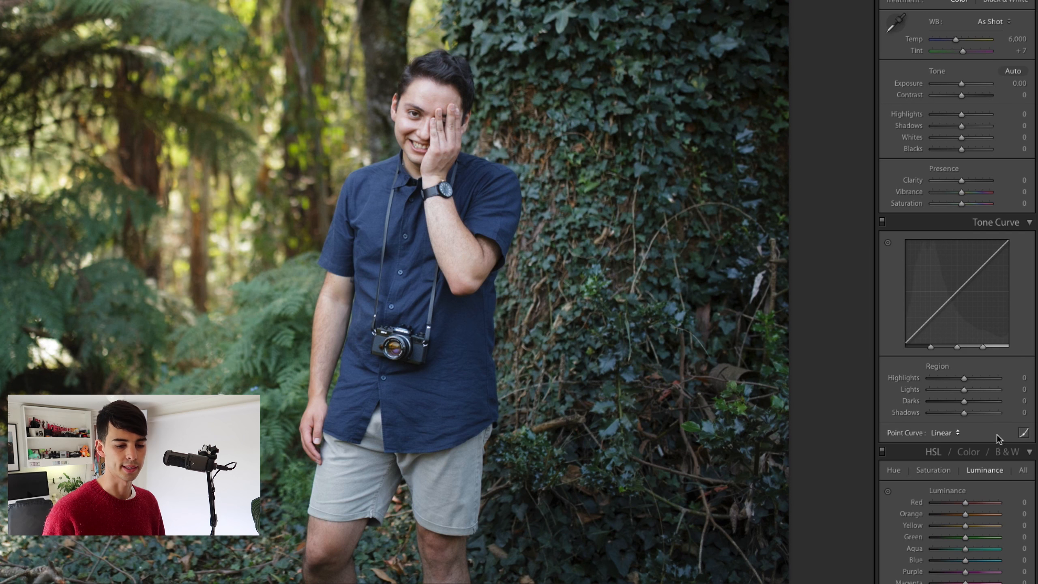
pyautogui.click(1022, 433)
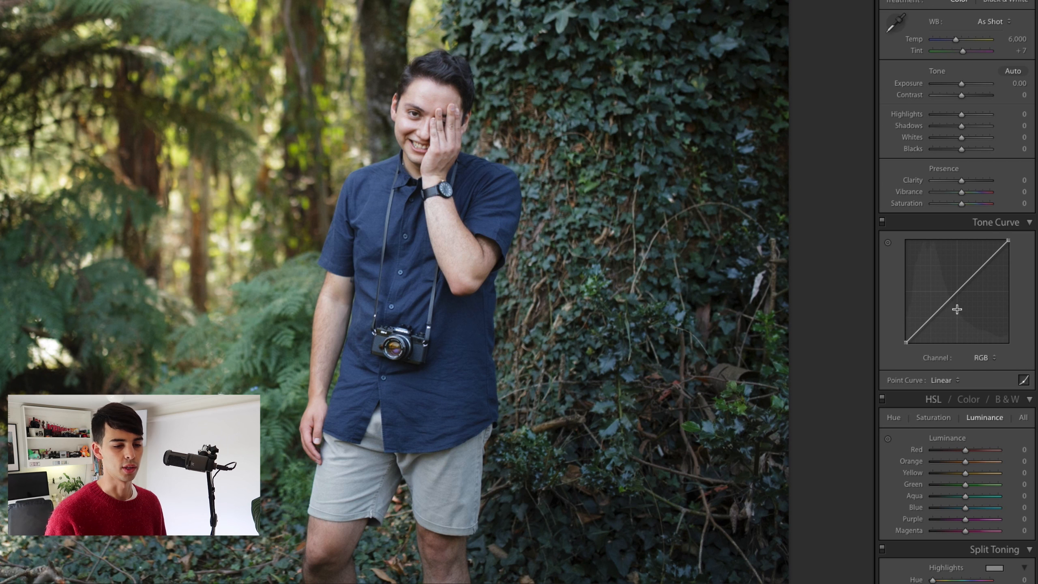
pyautogui.moveTo(905, 341); pyautogui.dragTo(899, 340)
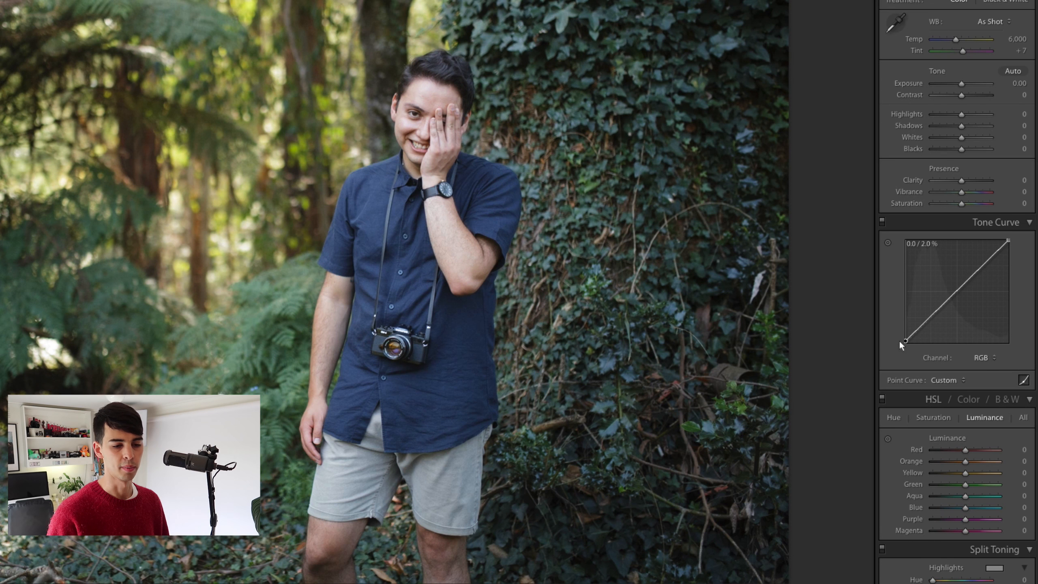
pyautogui.moveTo(1008, 239); pyautogui.dragTo(1009, 242)
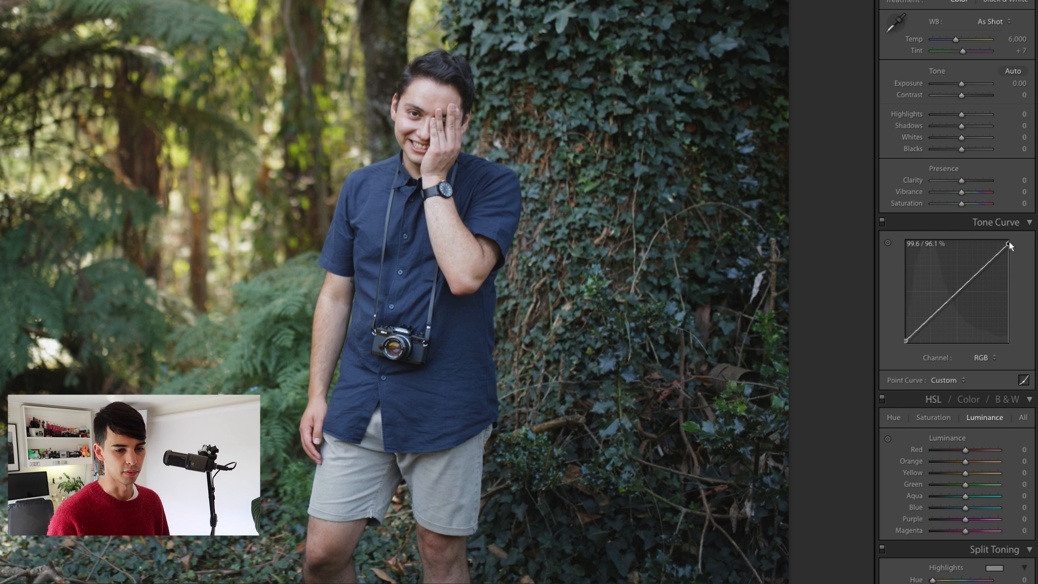
# Shape the RGB tone curve into a gentle S with a midtone point, a highlight point at about 75/79% and a lowered shadow point
pyautogui.click(955, 298)
pyautogui.moveTo(984, 264); pyautogui.dragTo(983, 258)
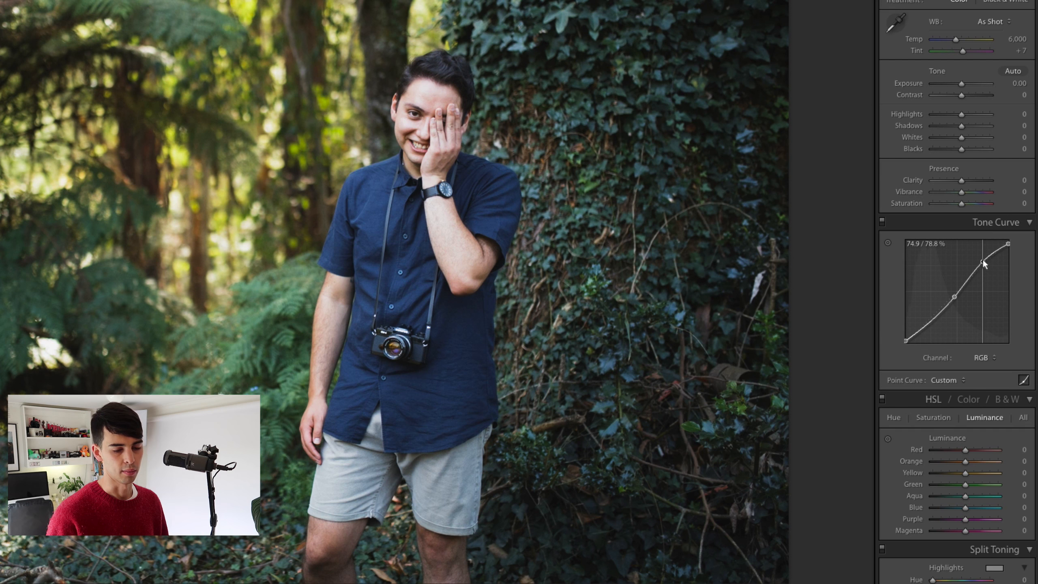
pyautogui.click(926, 325)
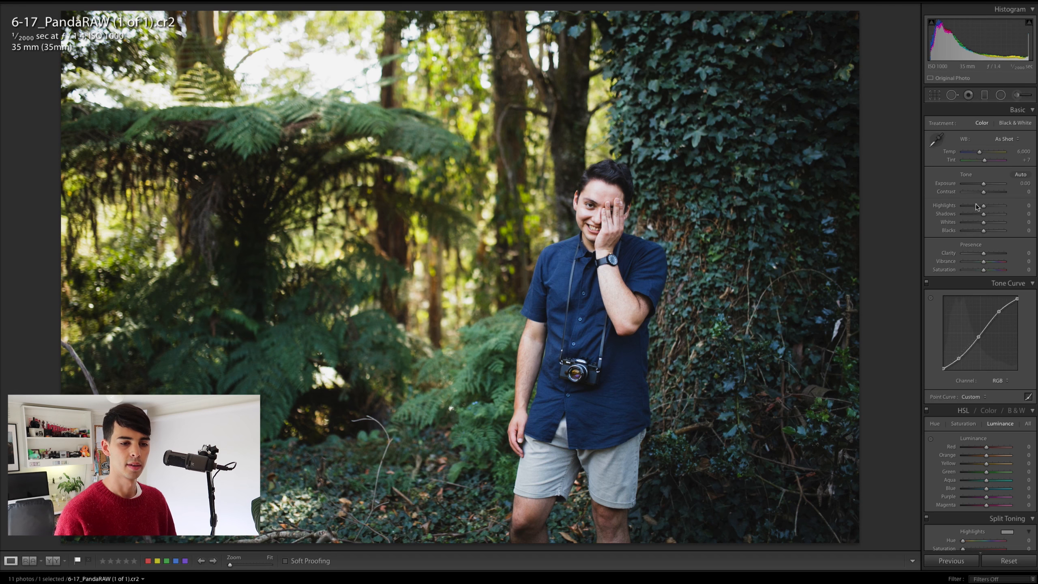
# Set Highlights to −59, Shadows to +59, Whites to +24 and Blacks to −19, and compare the photo with its unedited version
pyautogui.click(606, 206)
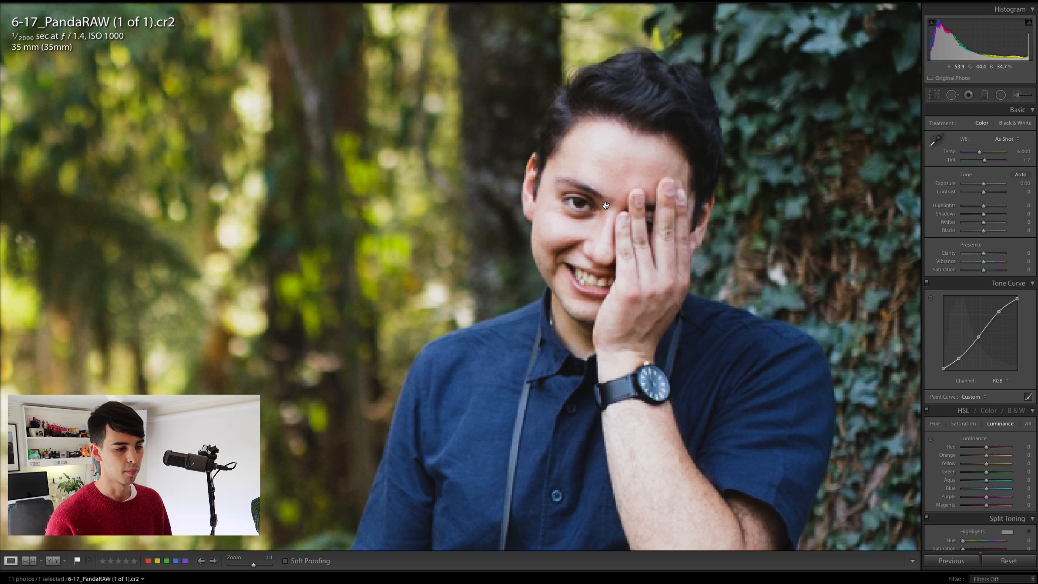
pyautogui.click(606, 206)
pyautogui.moveTo(986, 206); pyautogui.dragTo(976, 232)
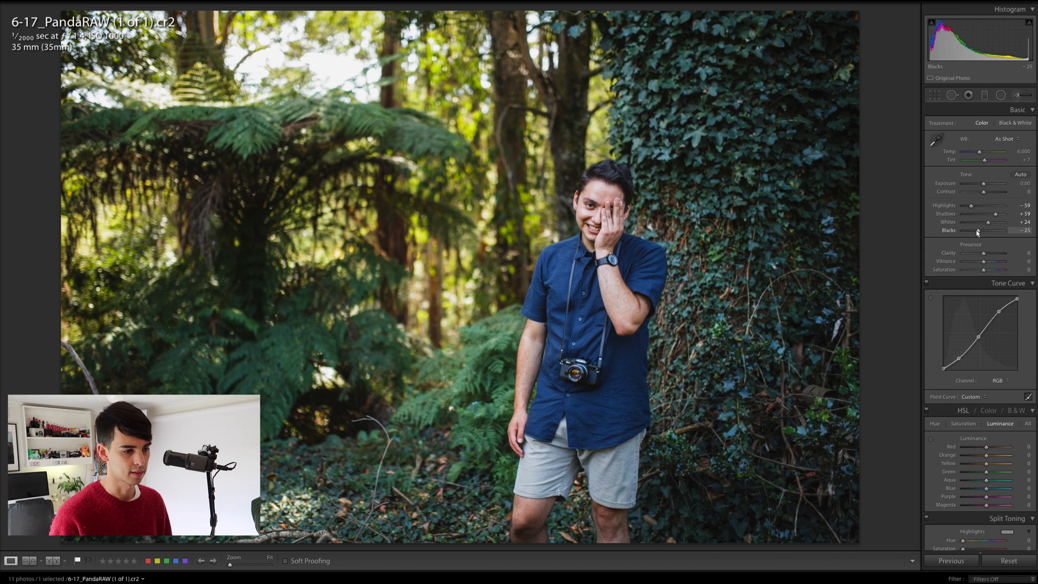
pyautogui.press('\\')
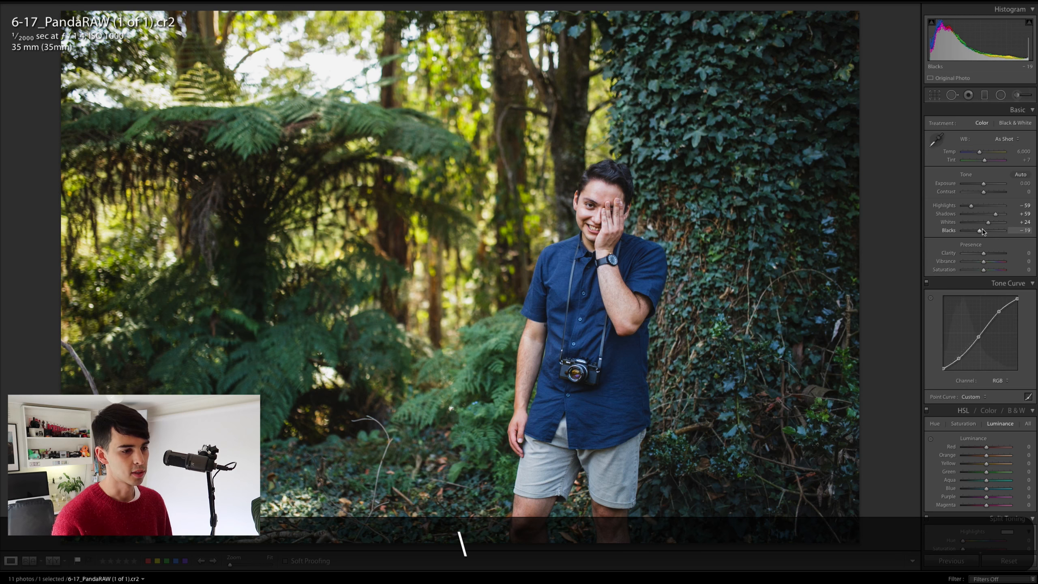
pyautogui.press('\\')
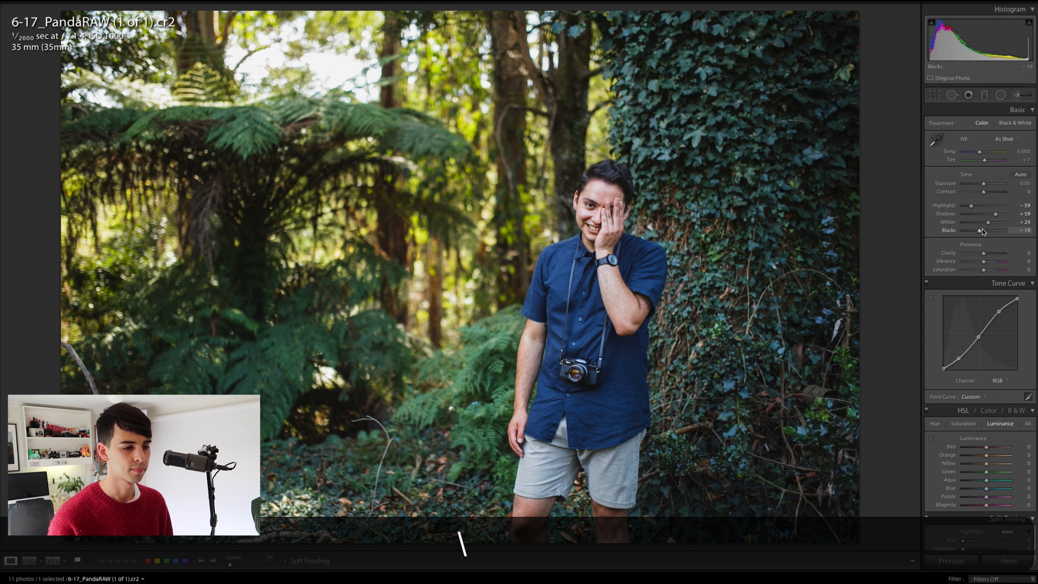
pyautogui.press('\\')
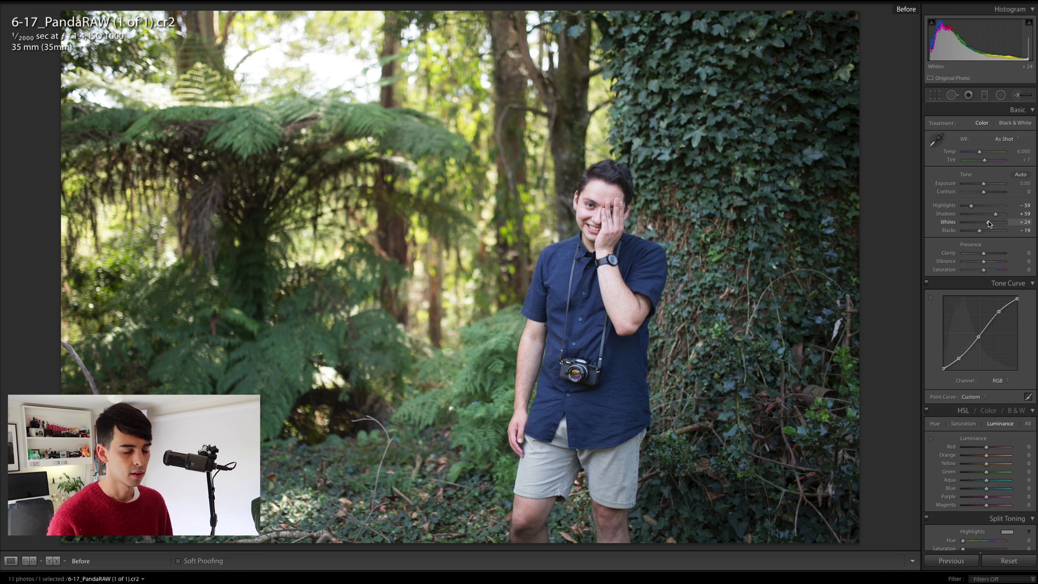
pyautogui.press('\\')
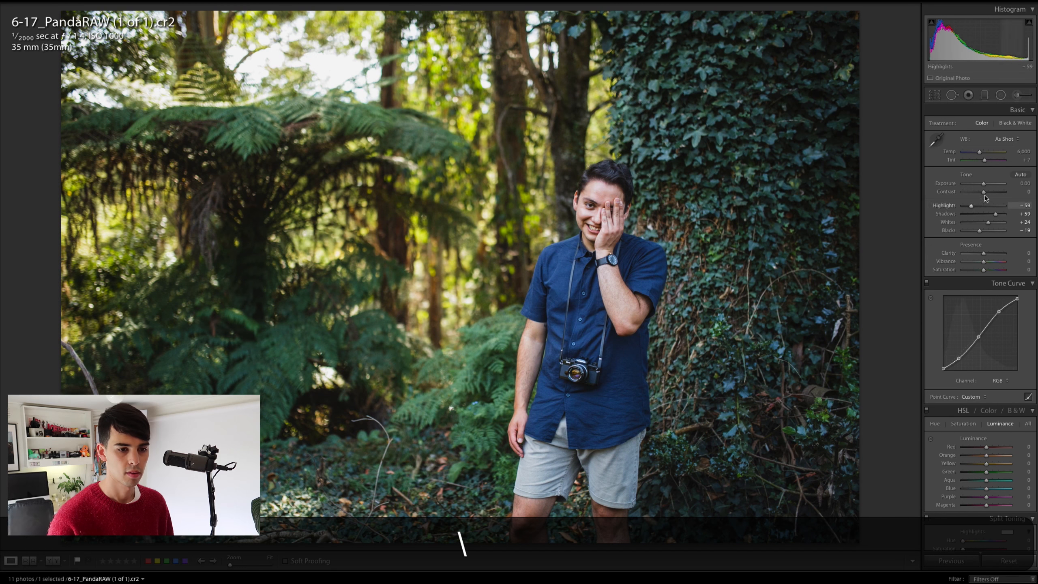
# Reduce Contrast to −15 and check the man's face at 1:1 zoom
pyautogui.moveTo(983, 190); pyautogui.dragTo(979, 191)
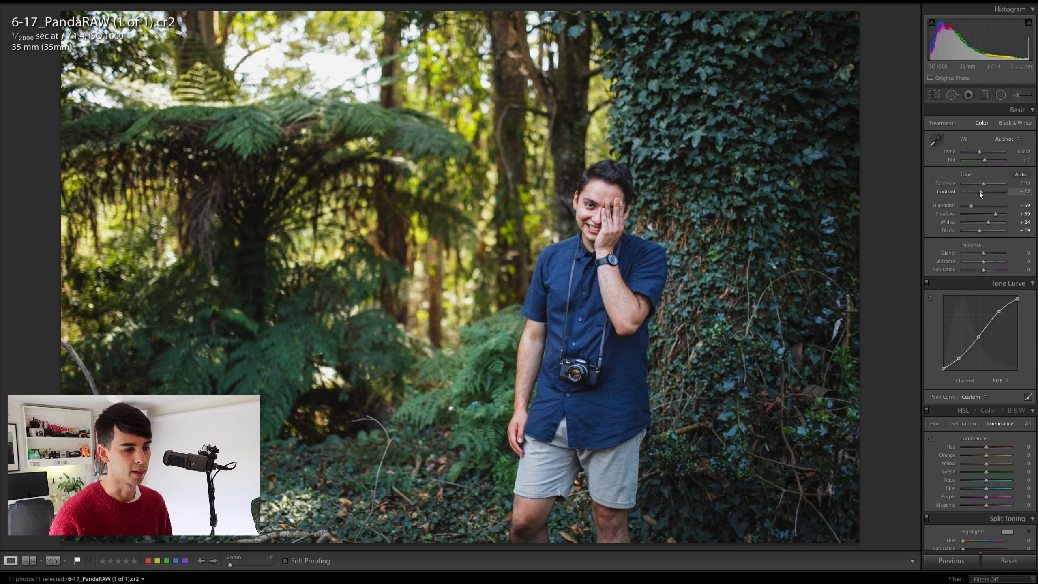
pyautogui.click(566, 243)
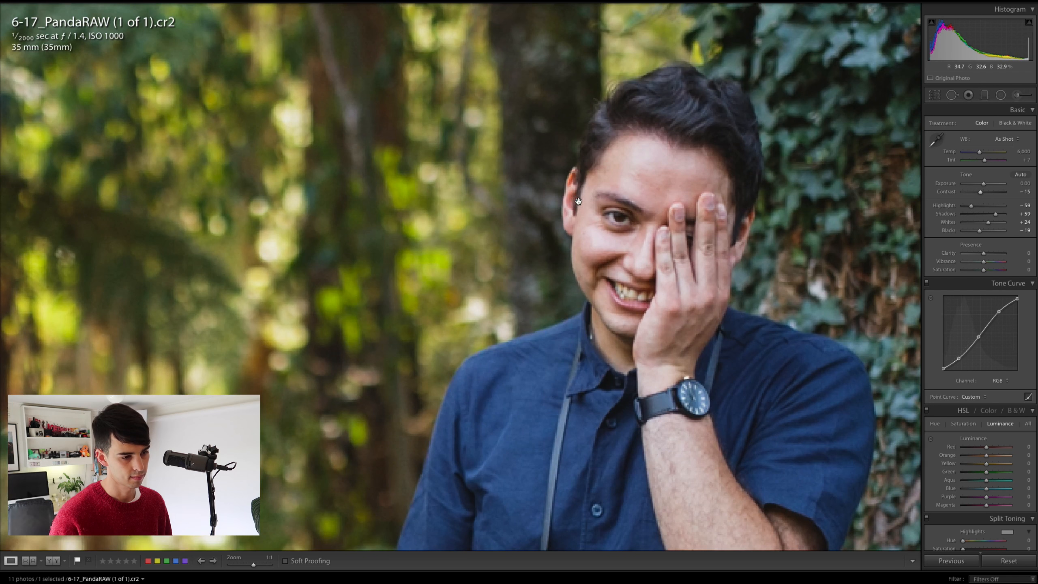
pyautogui.click(672, 236)
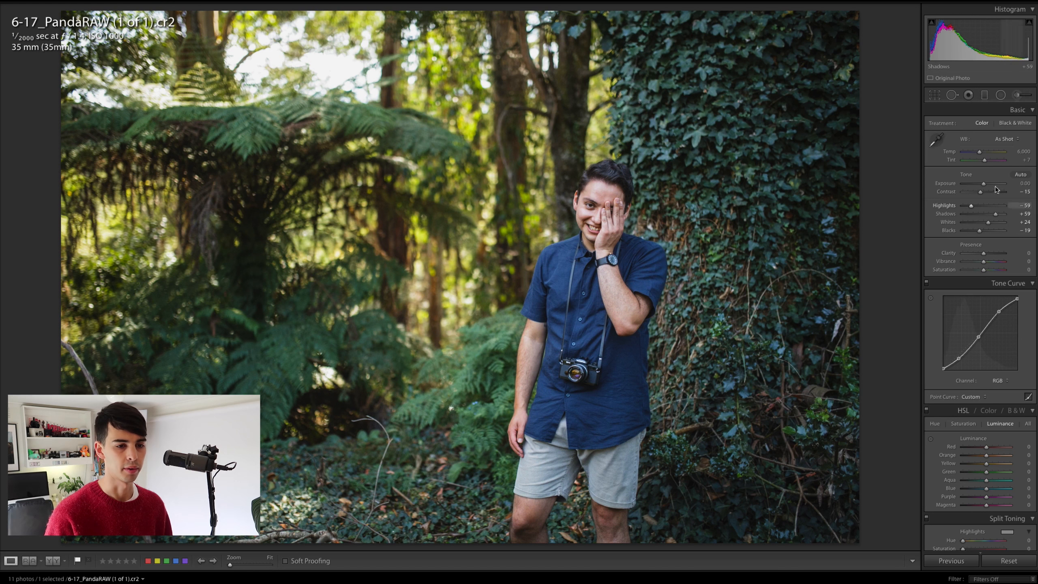
pyautogui.click(1022, 183)
pyautogui.press('Down')
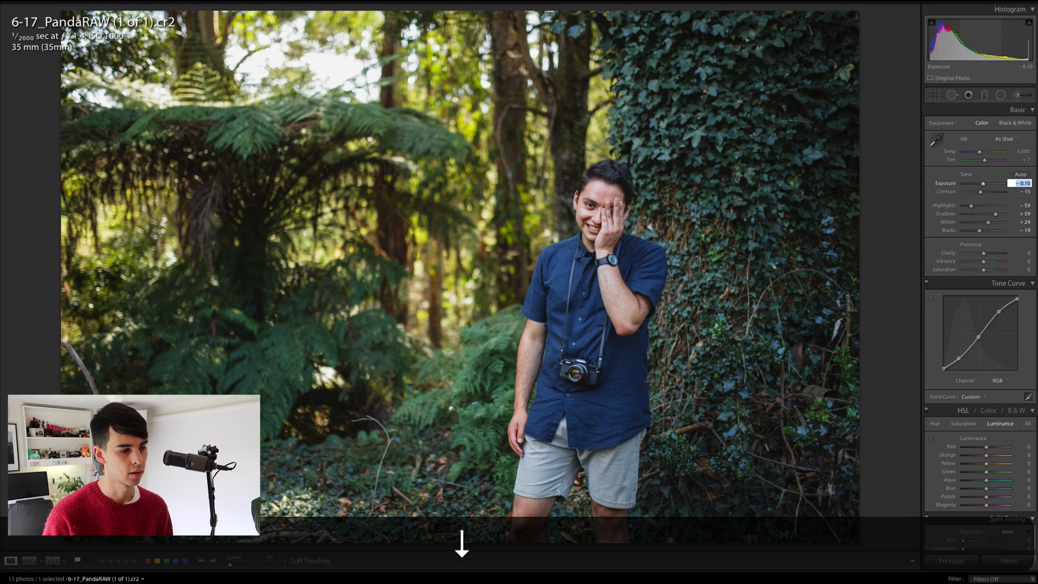
pyautogui.press('Up')
pyautogui.press('Return')
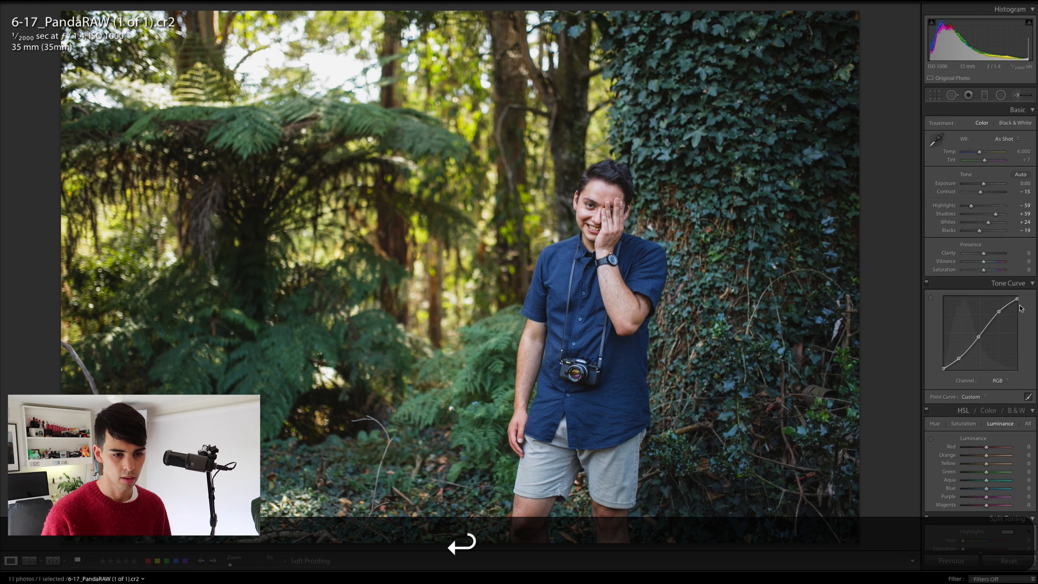
# Refine the RGB tone curve by flattening its black end, lowering the shadow point and adding a point in the upper highlights
pyautogui.moveTo(959, 359); pyautogui.dragTo(943, 366)
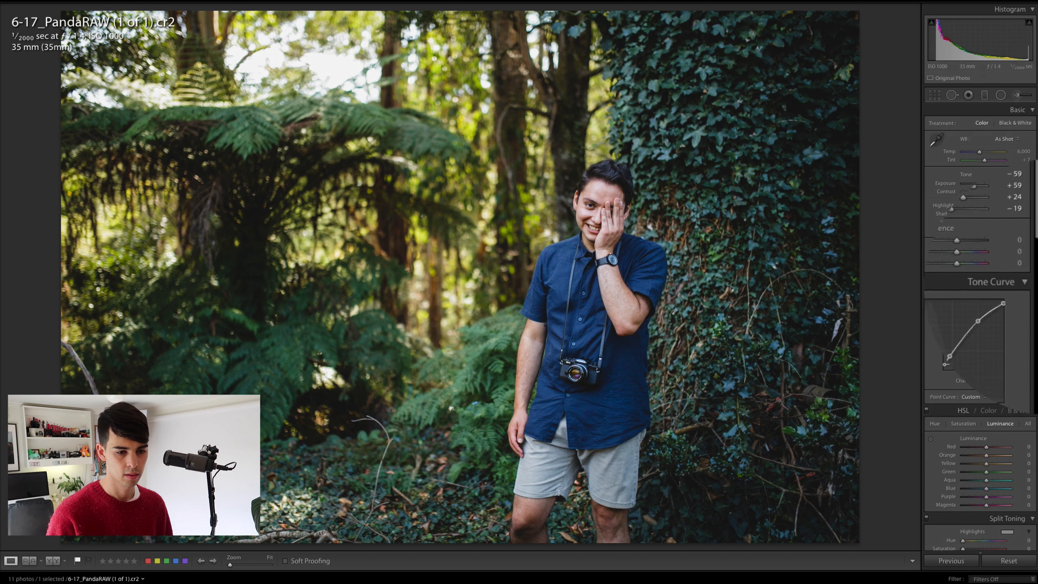
pyautogui.moveTo(992, 302); pyautogui.dragTo(975, 308)
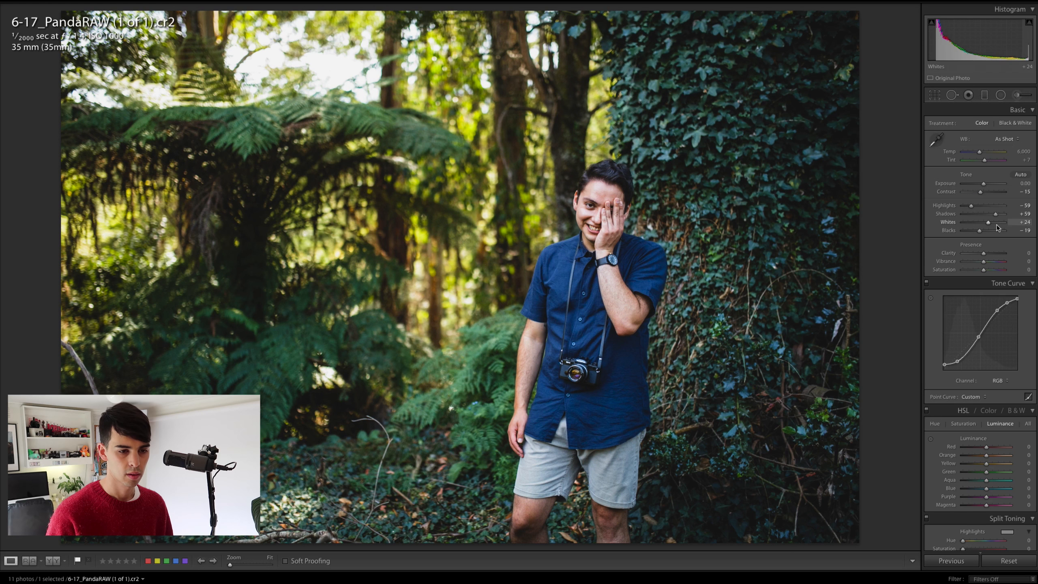
# Set Whites to +5, Contrast to −21 and Saturation to −10, and inspect the man's face at 1:1 zoom
pyautogui.moveTo(986, 222); pyautogui.dragTo(985, 224)
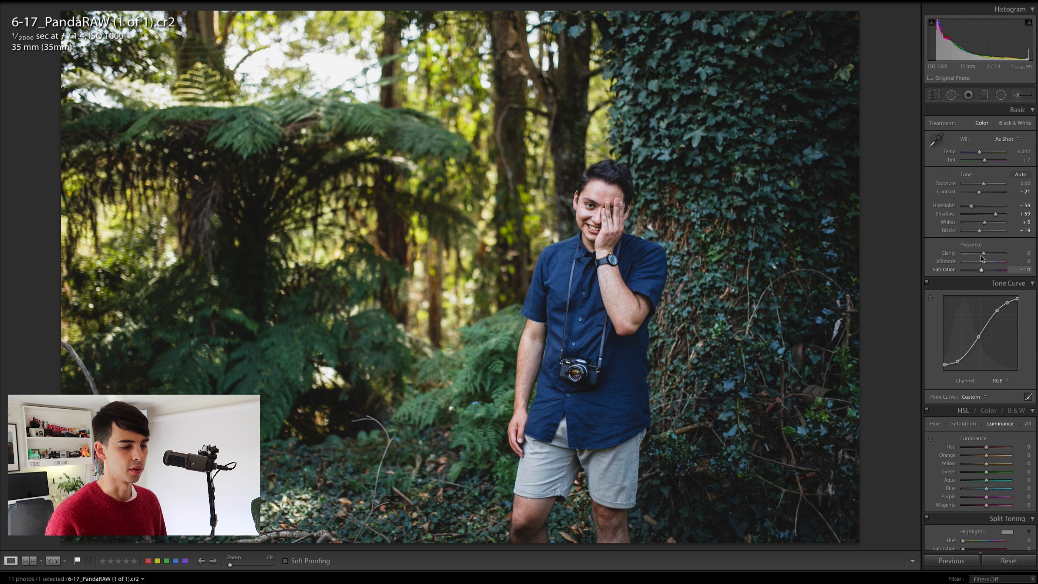
pyautogui.click(609, 205)
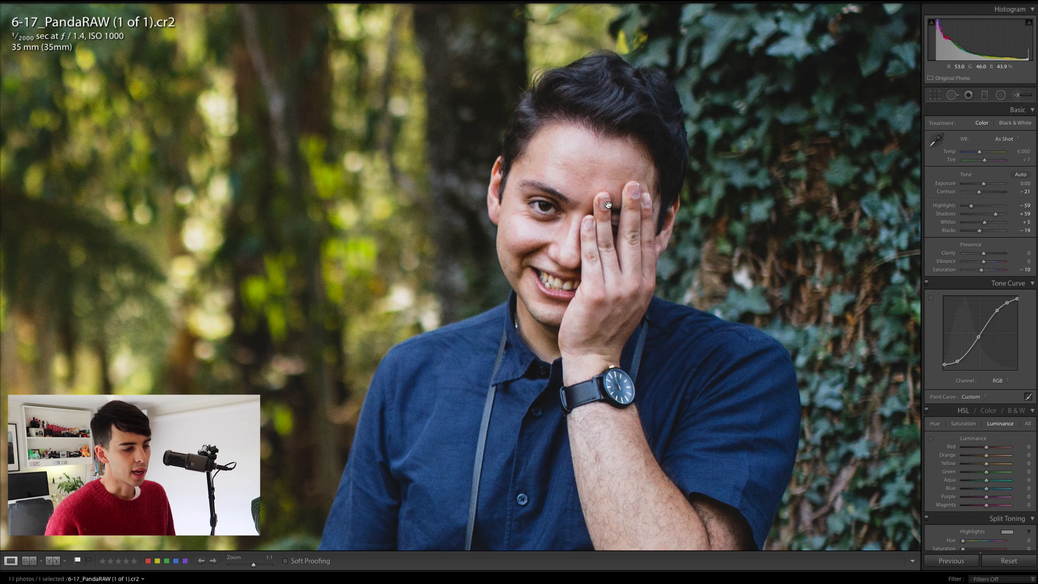
pyautogui.click(608, 204)
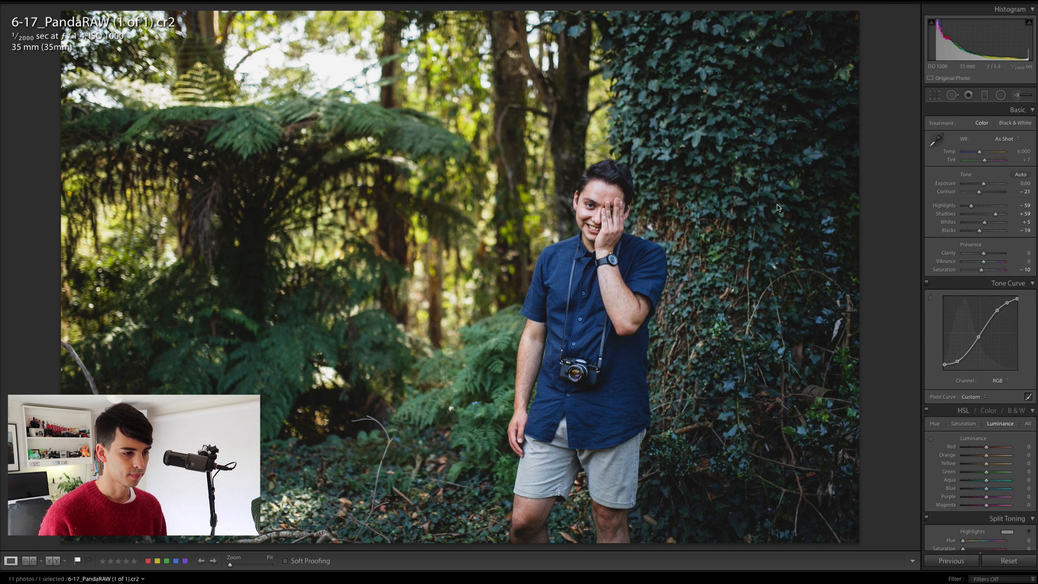
# Check the man's face at 1:1 zoom and activate the targeted adjustment tool for the HSL Hue controls
pyautogui.click(583, 190)
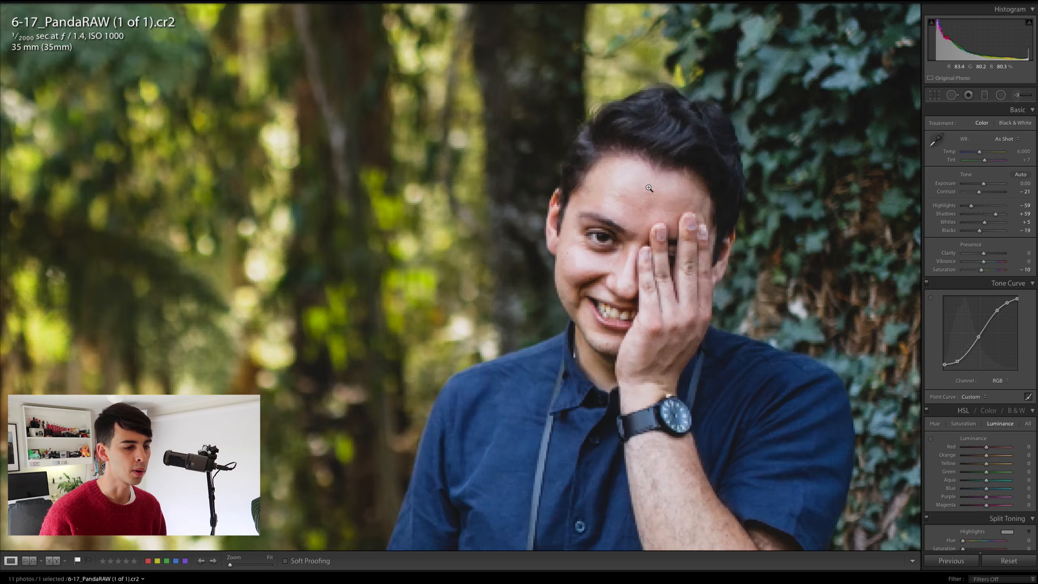
pyautogui.click(647, 187)
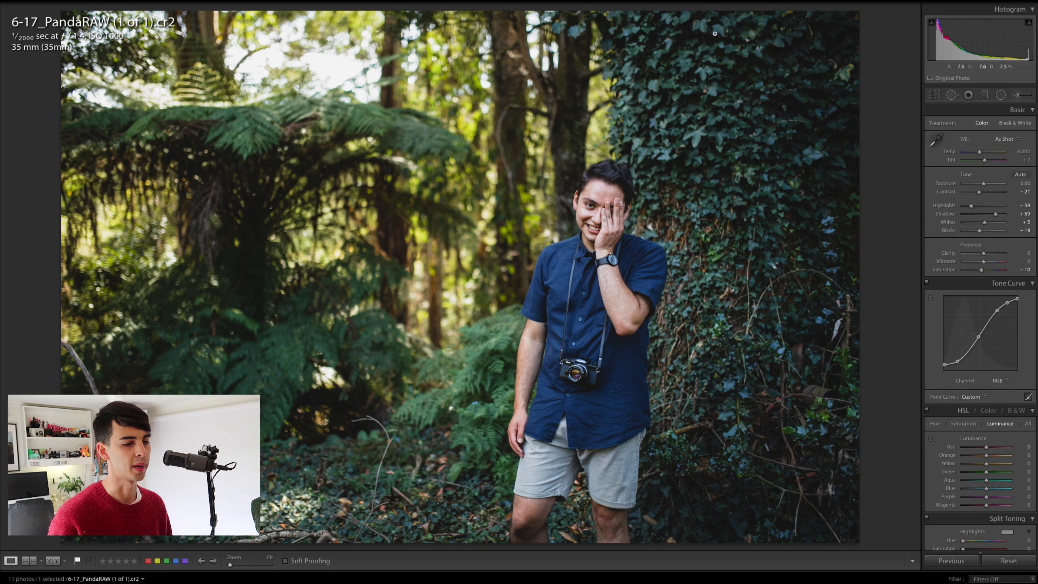
pyautogui.scroll(-10, 954, 197)
pyautogui.scroll(7, 954, 197)
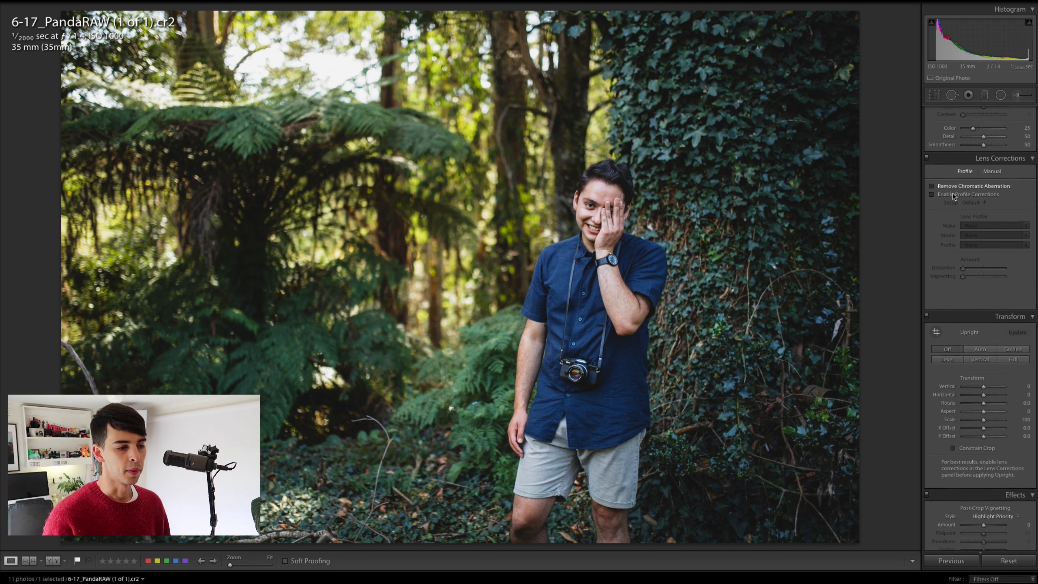
pyautogui.scroll(2, 954, 196)
pyautogui.click(935, 181)
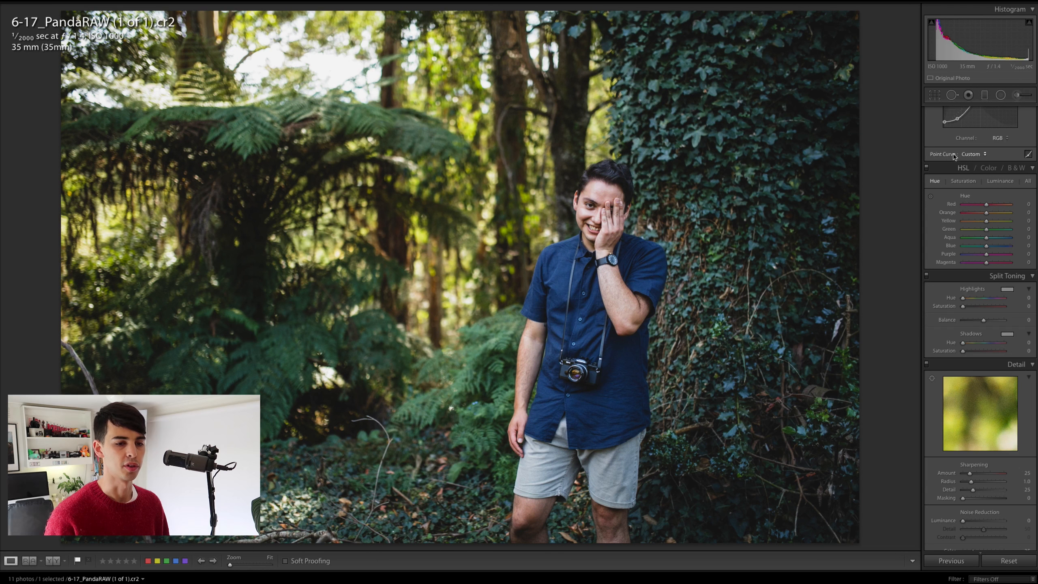
pyautogui.click(936, 182)
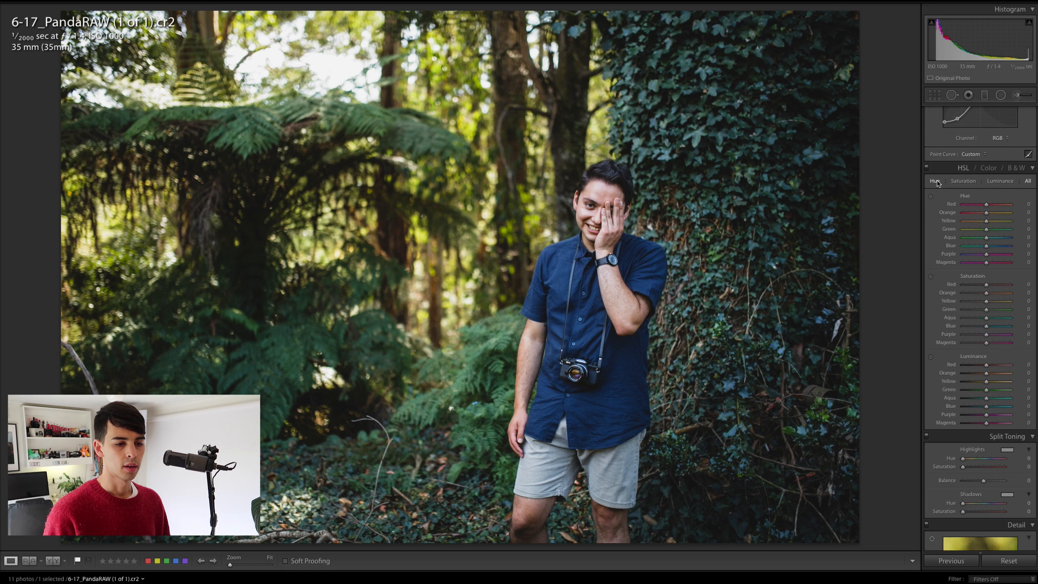
pyautogui.click(936, 182)
pyautogui.click(931, 197)
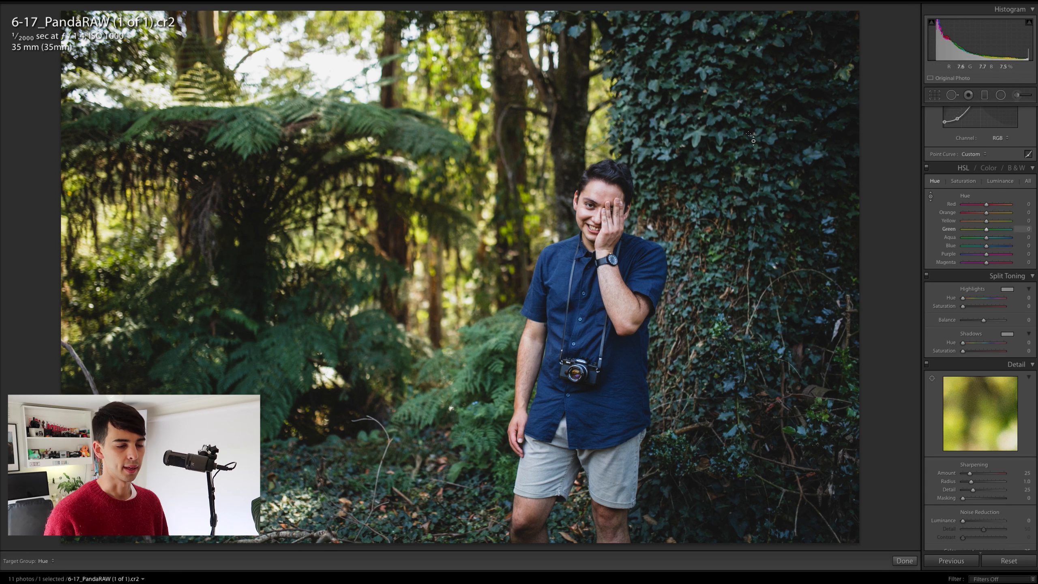
# Try shifting the blue shirt's hue with the targeted adjustment, up to Blue +42 and Aqua +20, and undo it
pyautogui.moveTo(725, 138); pyautogui.dragTo(726, 140)
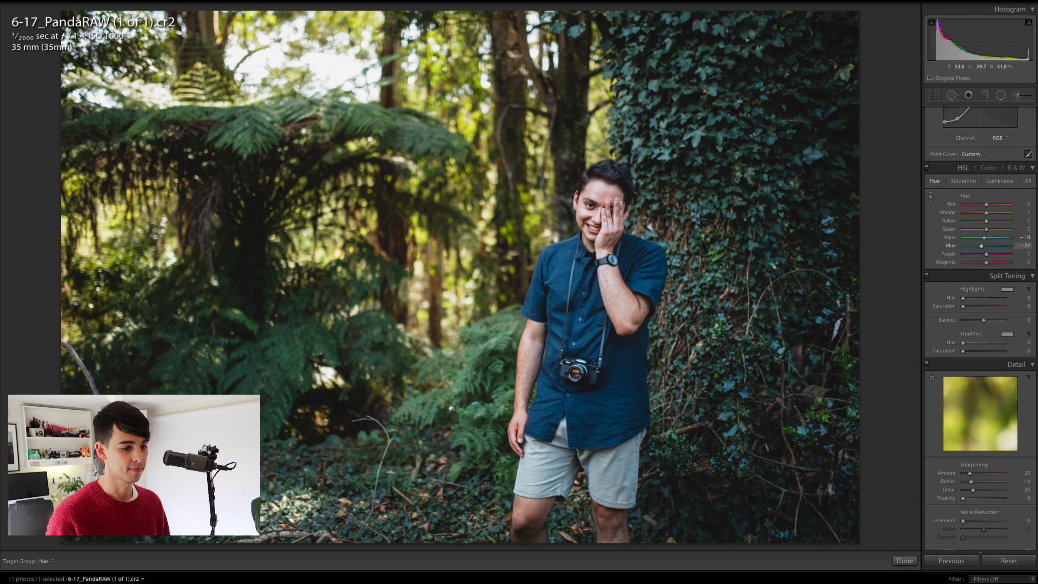
pyautogui.moveTo(726, 140); pyautogui.dragTo(726, 142)
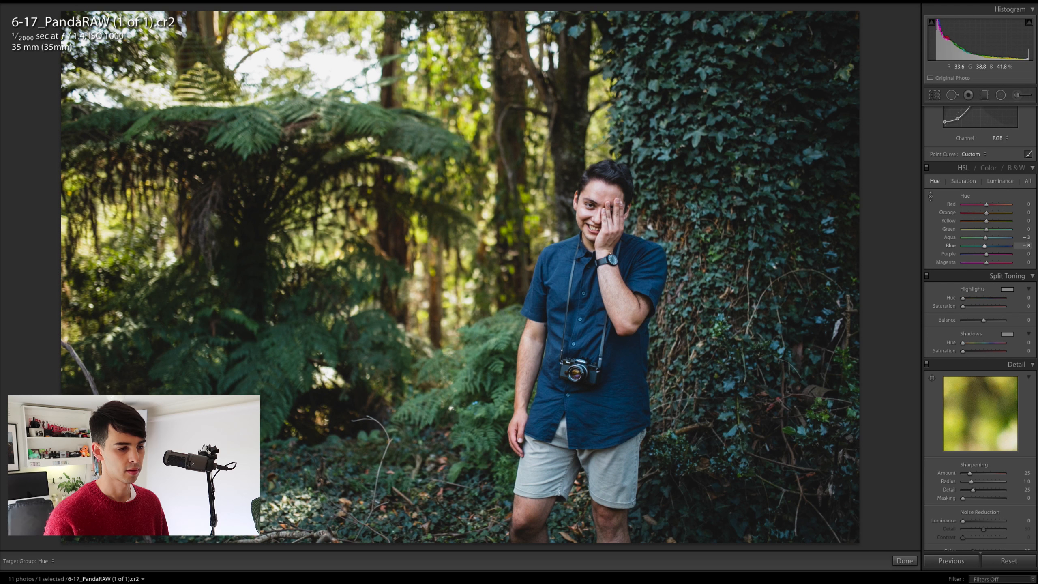
pyautogui.moveTo(726, 140); pyautogui.dragTo(726, 135)
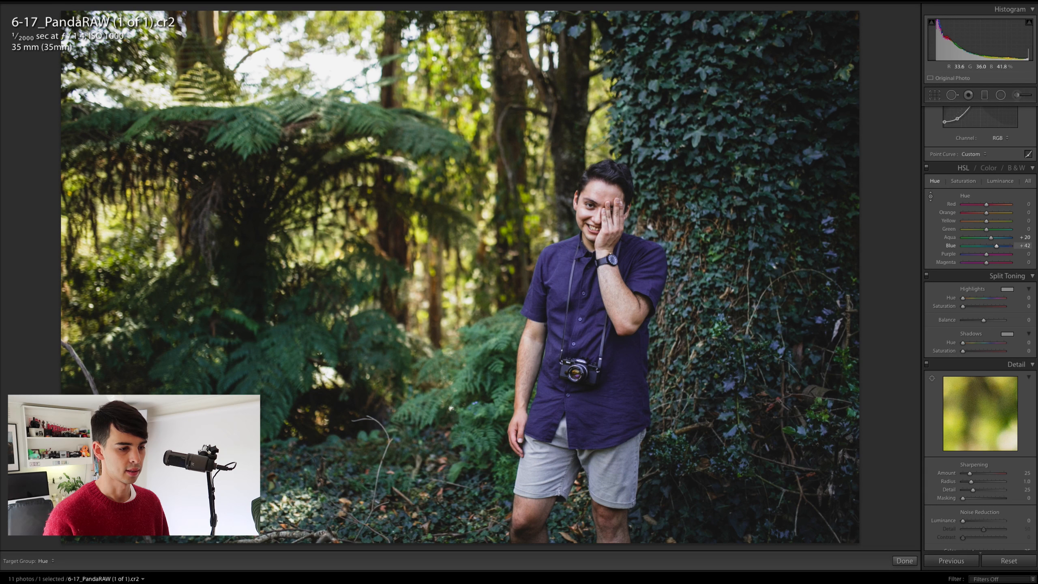
pyautogui.press('super+z')
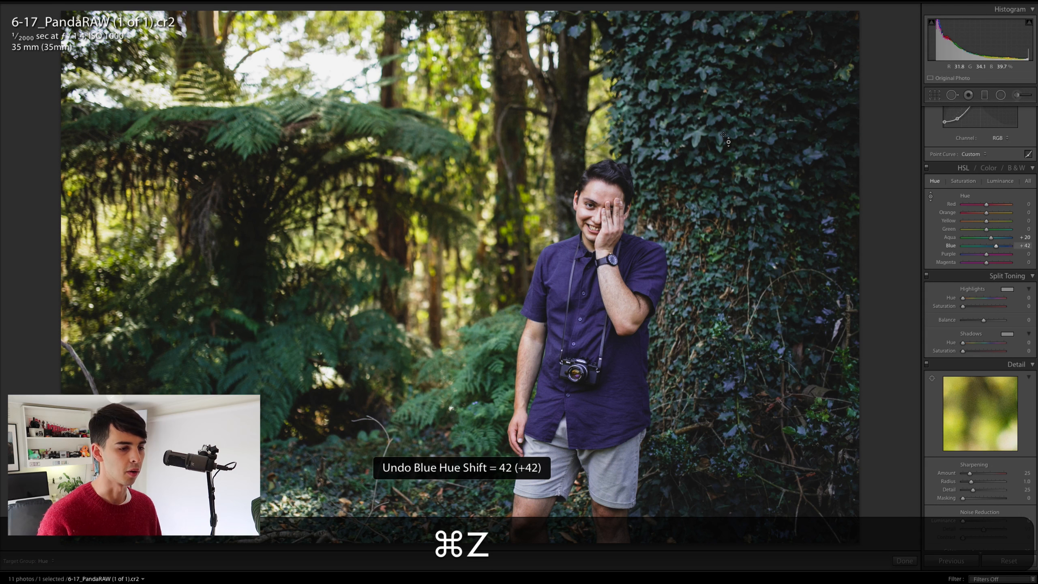
# Shift the background foliage's hue to Yellow −55 and Green −50, and compare the photo with its unedited version
pyautogui.click(931, 197)
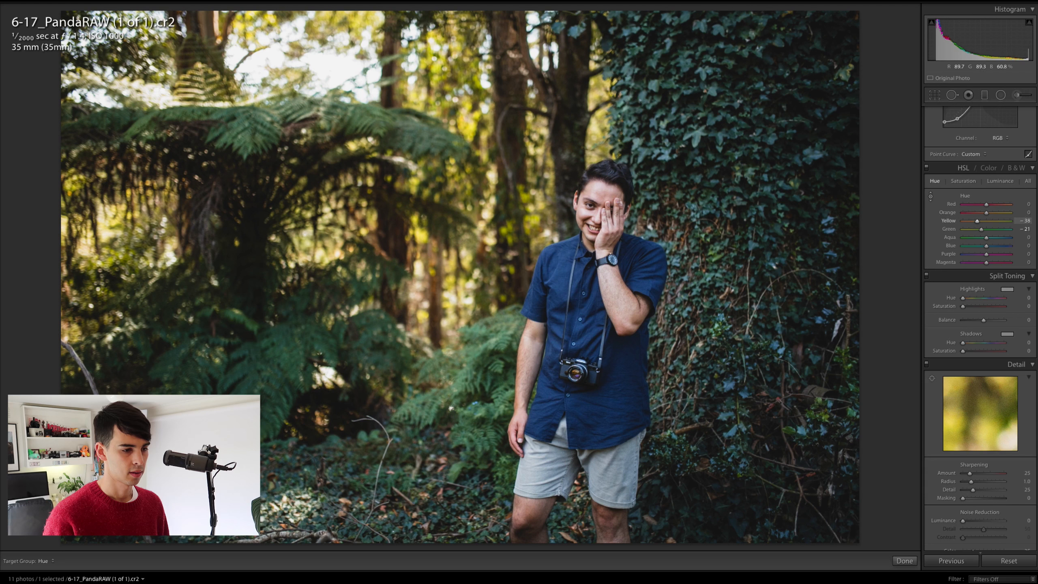
pyautogui.press('Down')
pyautogui.press('Down')
pyautogui.press('Down')
pyautogui.press('Down')
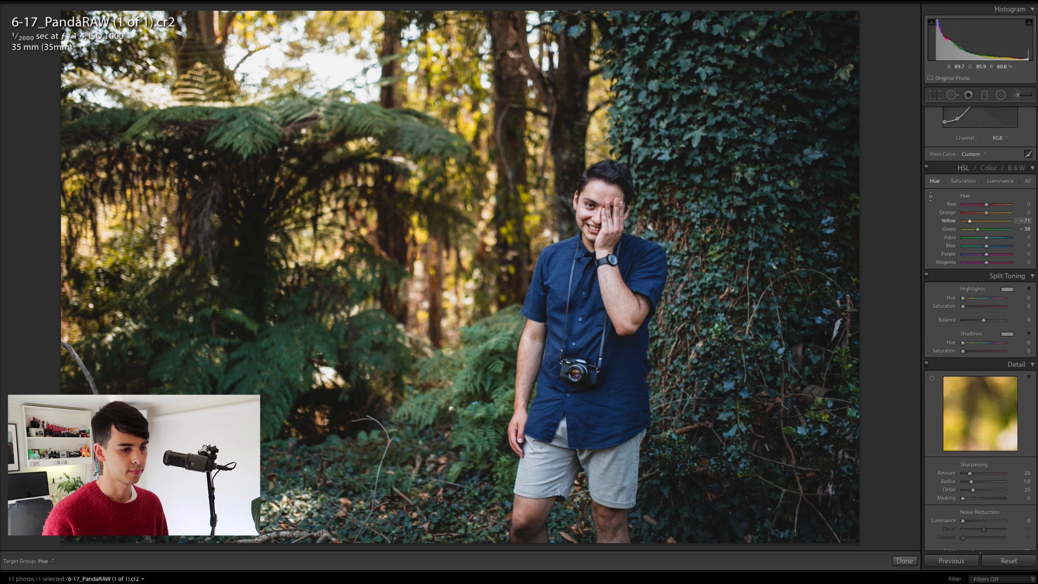
pyautogui.press('Down')
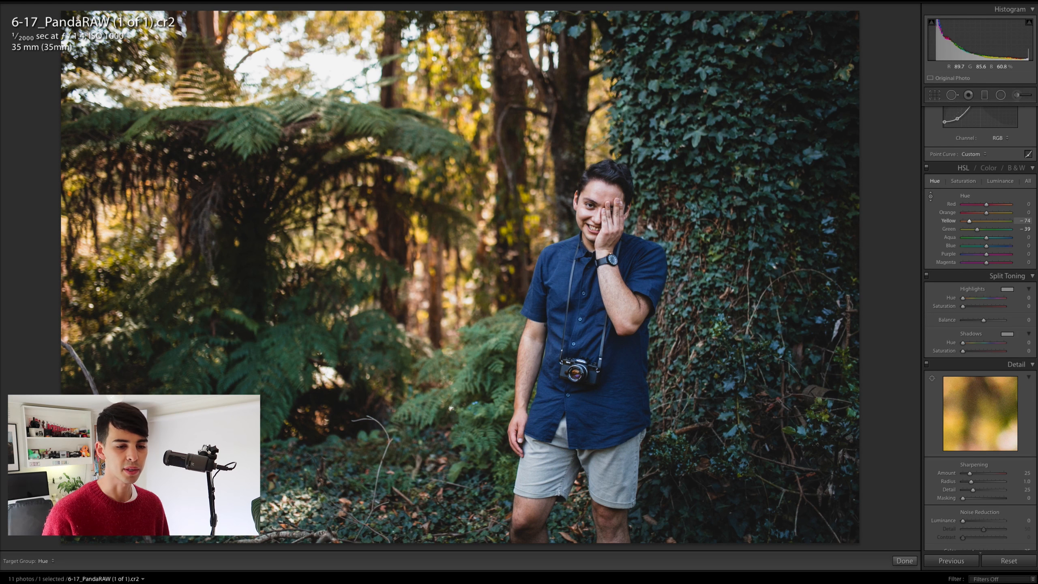
pyautogui.press('Down')
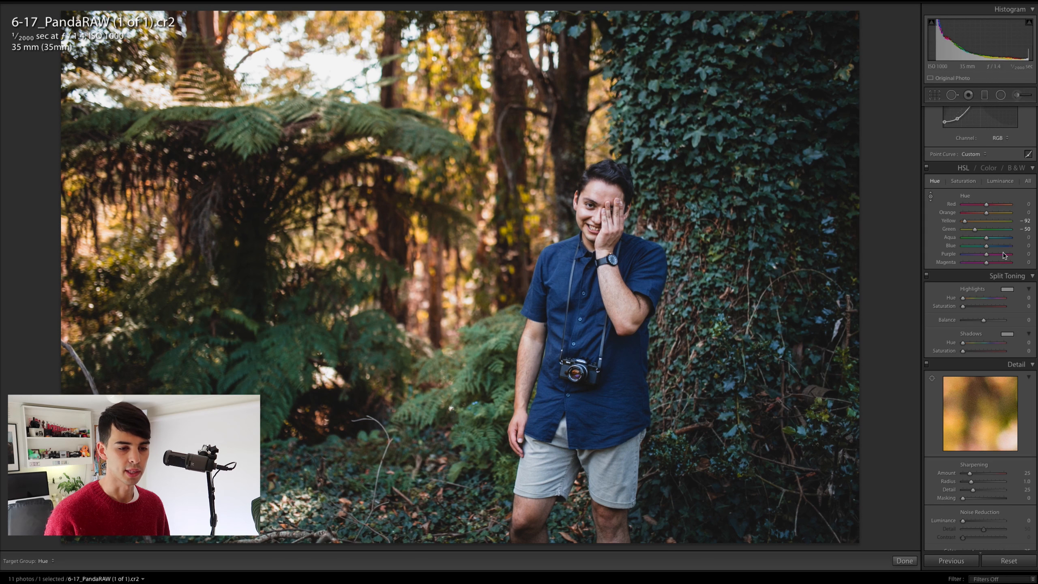
pyautogui.moveTo(962, 220); pyautogui.dragTo(978, 221)
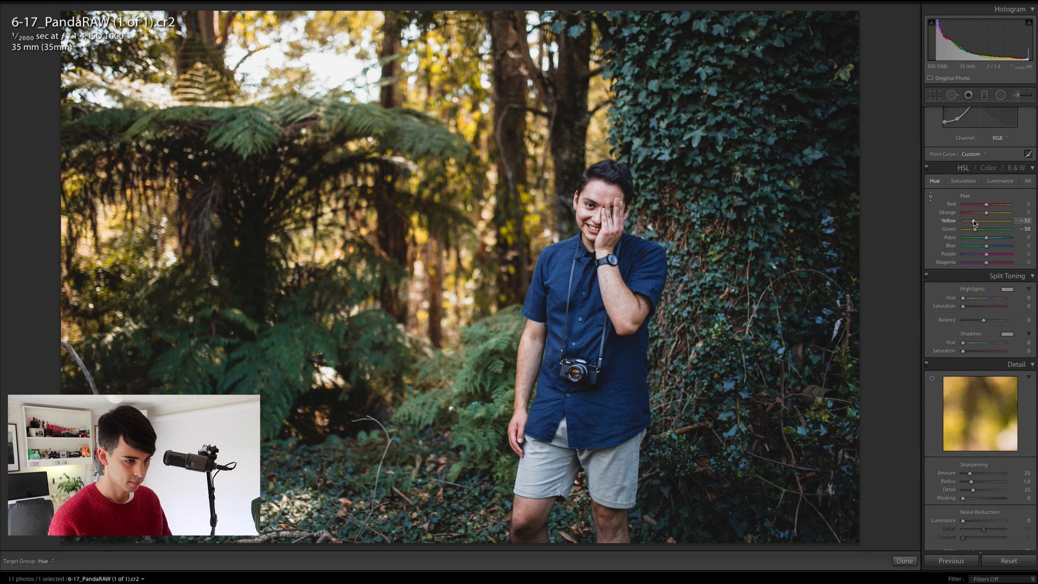
pyautogui.press('\\')
pyautogui.press('\\')
pyautogui.press('\\')
pyautogui.press('\\')
pyautogui.press('\\')
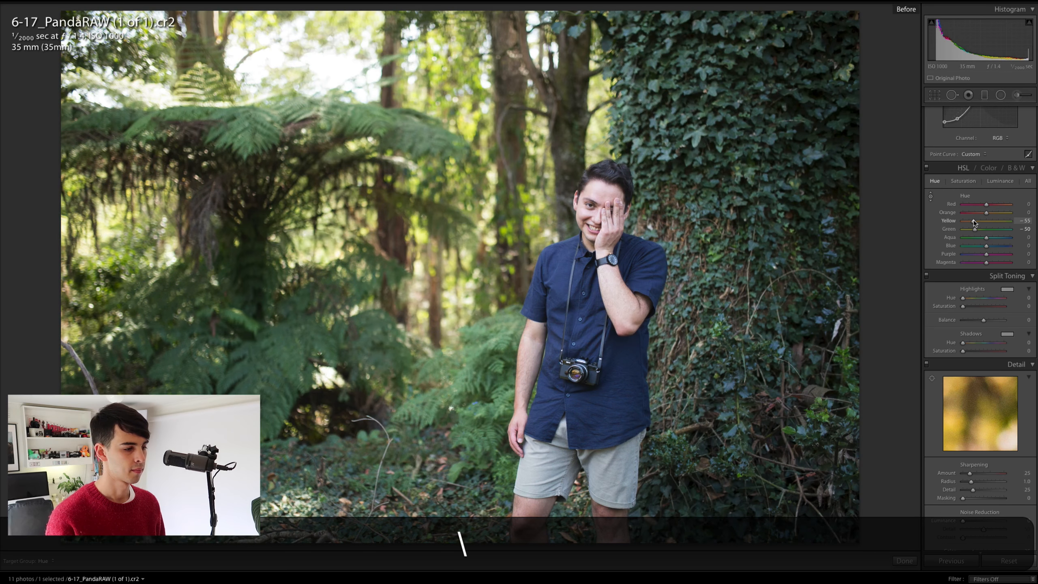
pyautogui.press('\\')
# Warm the photo's white balance by setting Temp to 6,200
pyautogui.scroll(10, 969, 213)
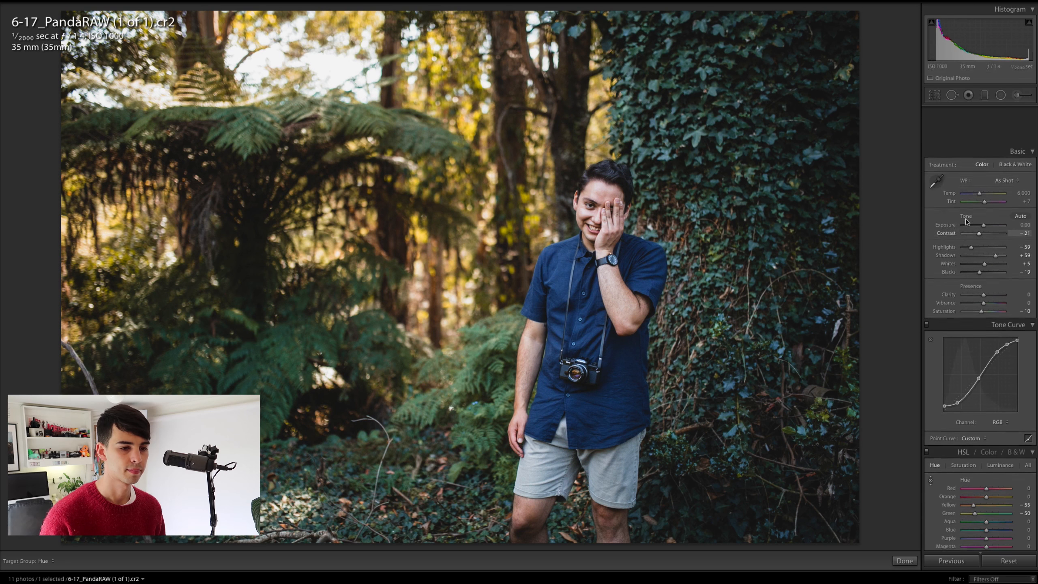
pyautogui.scroll(-2, 966, 220)
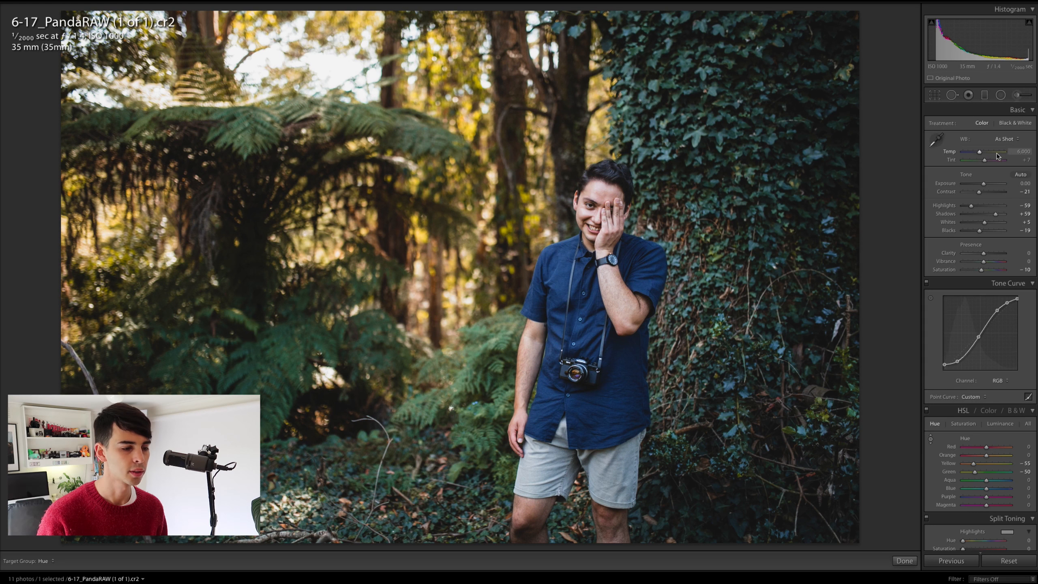
pyautogui.click(1020, 151)
pyautogui.press('Up')
pyautogui.press('Up')
pyautogui.press('Return')
# Compare the warmed photo with its unedited version several times
pyautogui.press('\\')
pyautogui.press('\\')
pyautogui.press('\\')
pyautogui.press('\\')
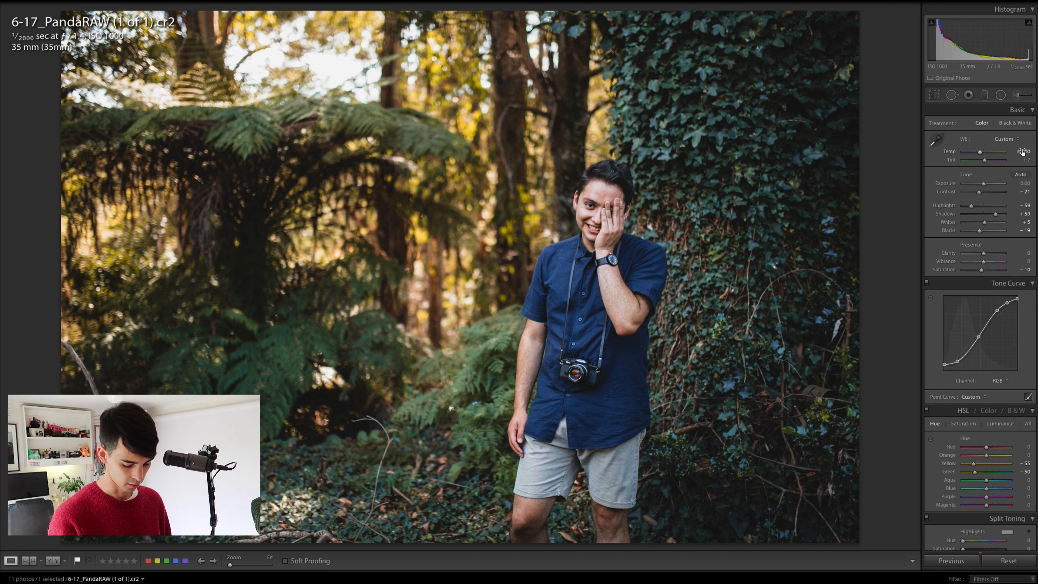
pyautogui.press('\\')
pyautogui.press('\\')
pyautogui.press('\\')
pyautogui.press('\\')
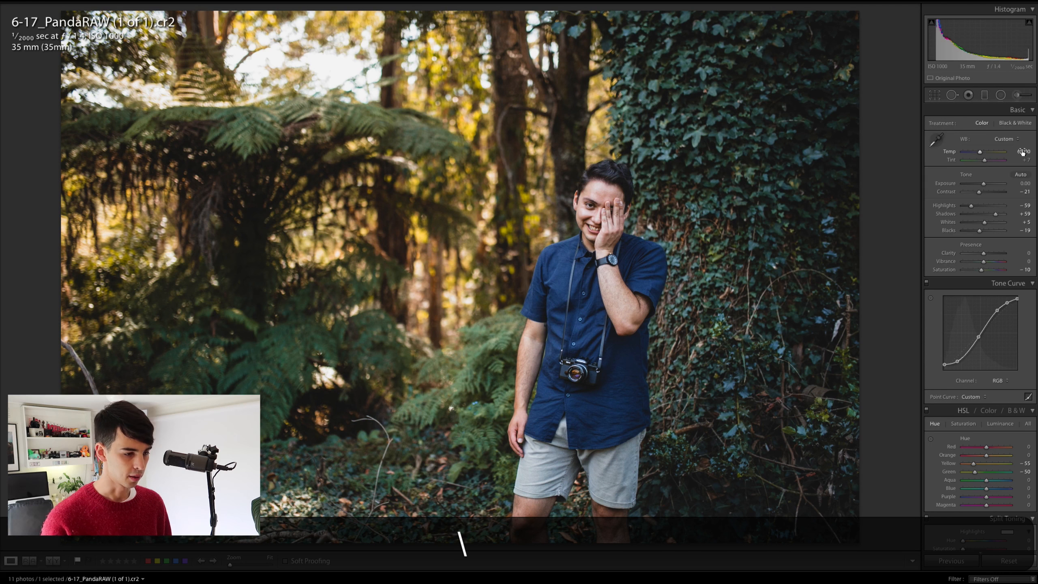
pyautogui.press('\\')
pyautogui.press('\\')
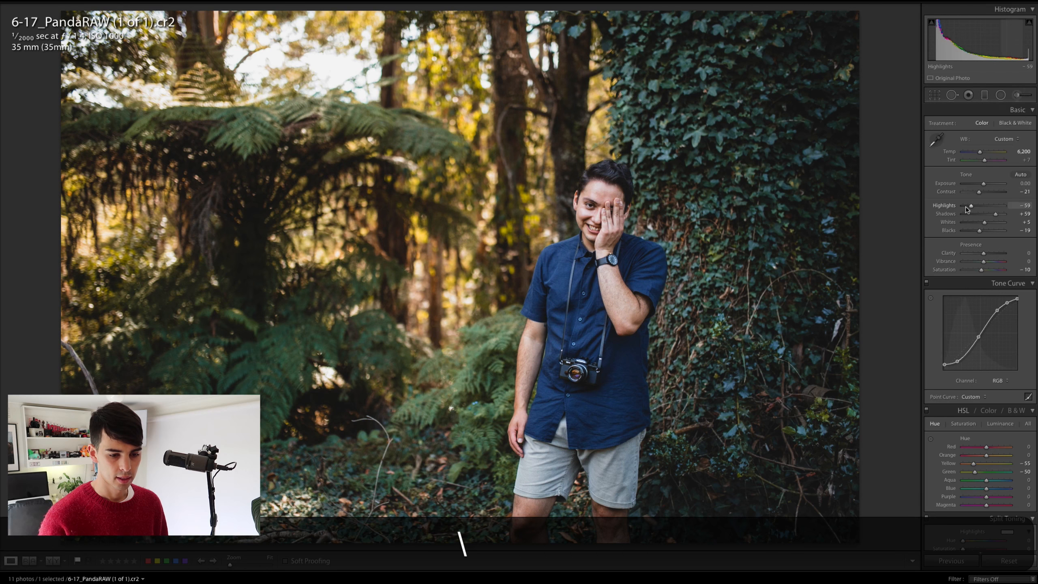
# Tint the split-toning highlights with Hue 215 and Saturation 6, checking the face at 1:1 zoom and comparing with the unedited photo
pyautogui.scroll(-10, 964, 203)
pyautogui.scroll(10, 964, 203)
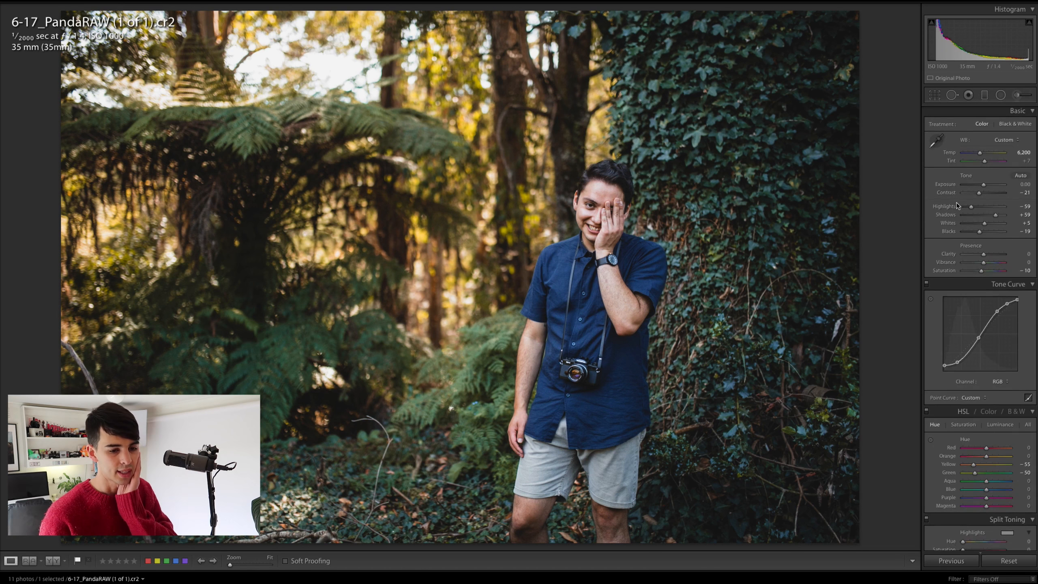
pyautogui.scroll(-3, 955, 201)
pyautogui.click(602, 192)
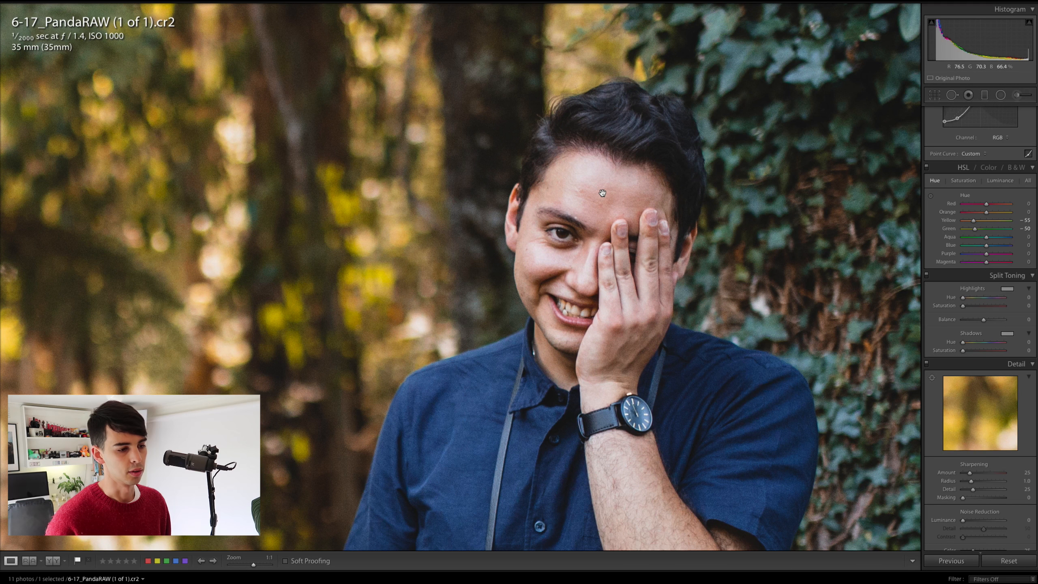
pyautogui.click(1008, 289)
pyautogui.click(949, 277)
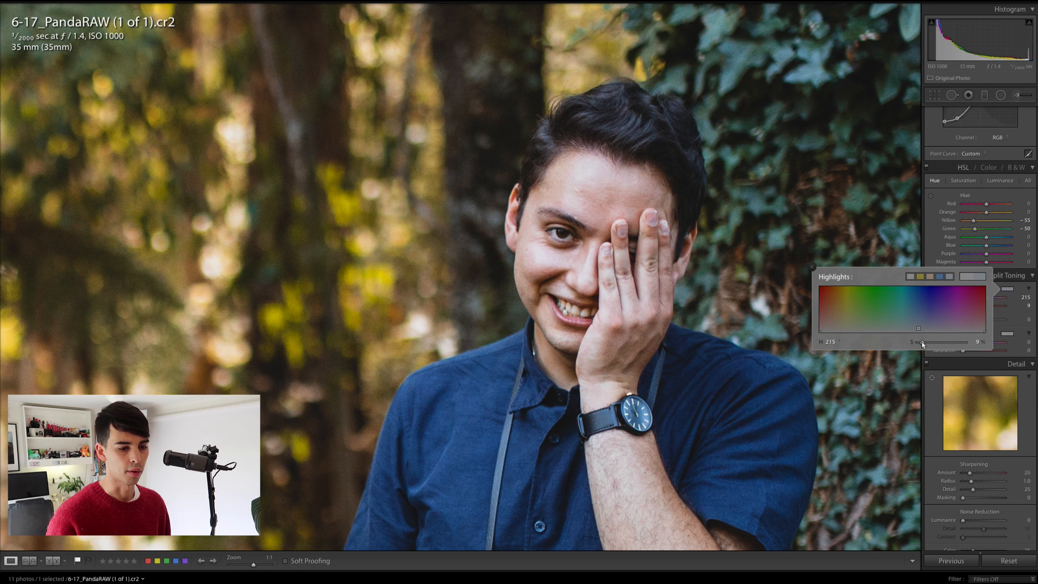
pyautogui.click(574, 212)
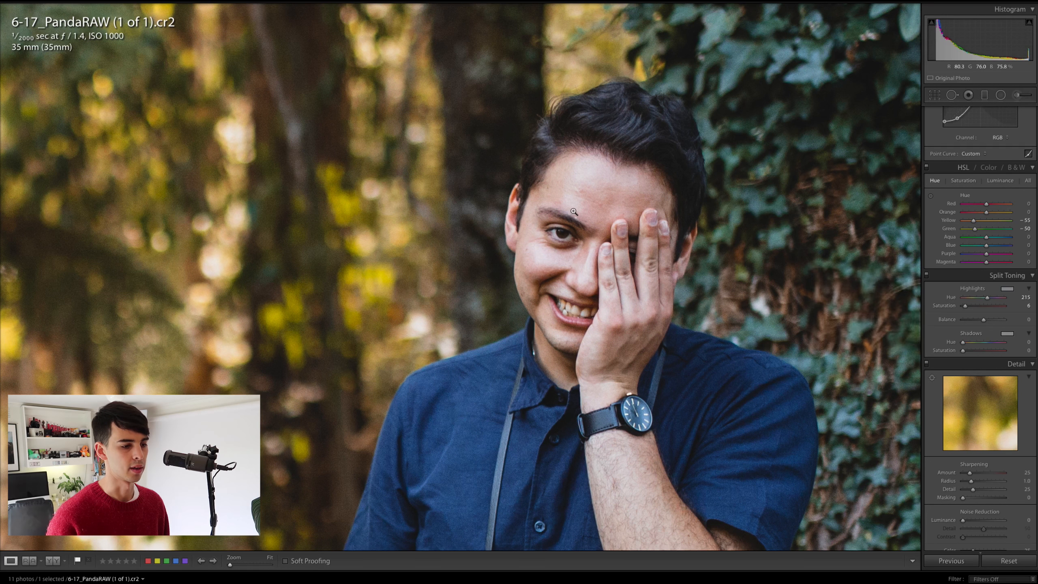
pyautogui.press('\\')
pyautogui.press('\\')
pyautogui.press('\\')
pyautogui.press('\\')
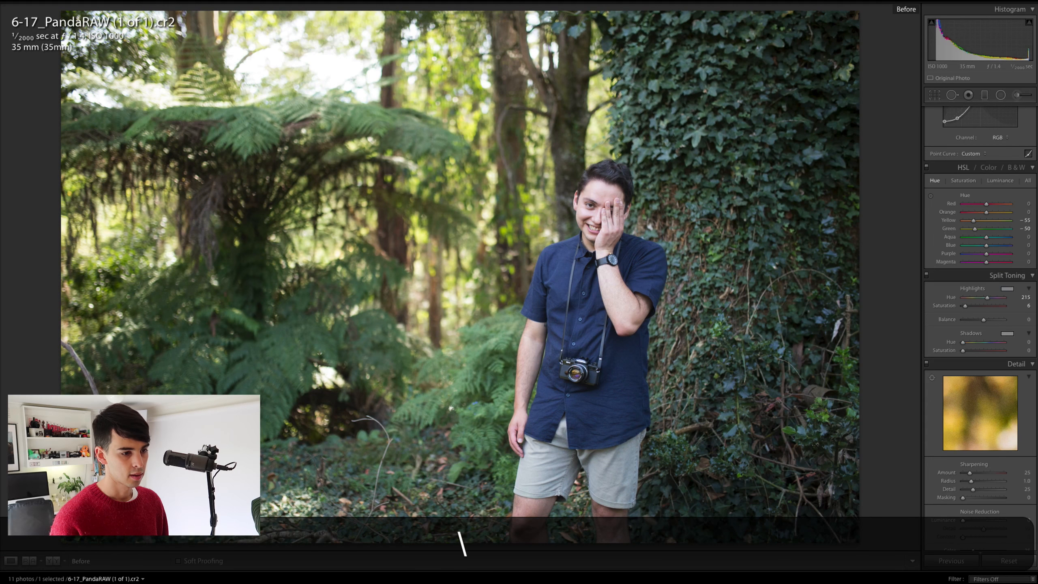
pyautogui.press('\\')
pyautogui.press('\\')
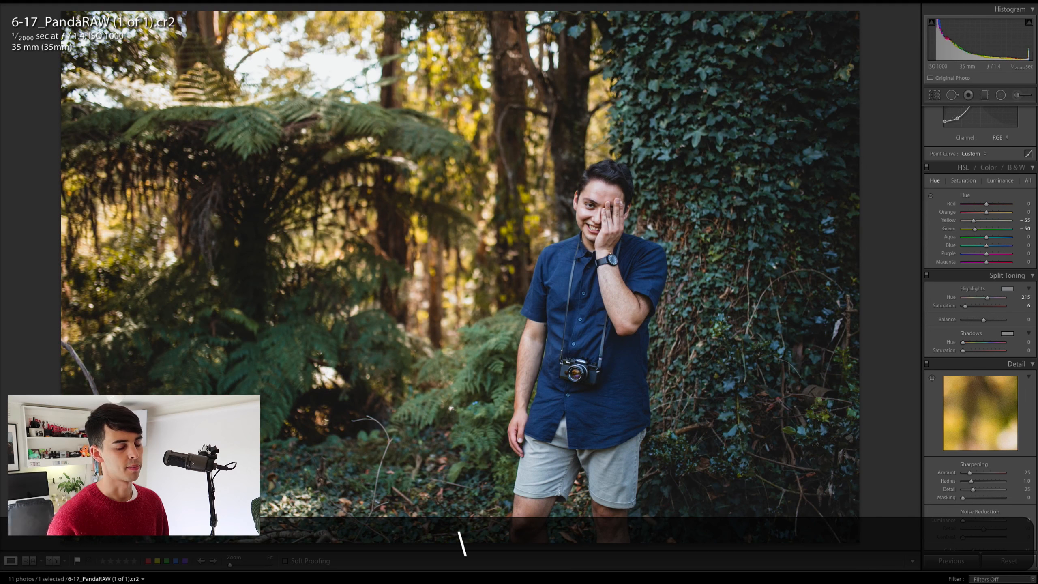
# Raise Shadows to +80 and lower Blacks to −30 in the basic tone adjustments
pyautogui.scroll(6, 993, 234)
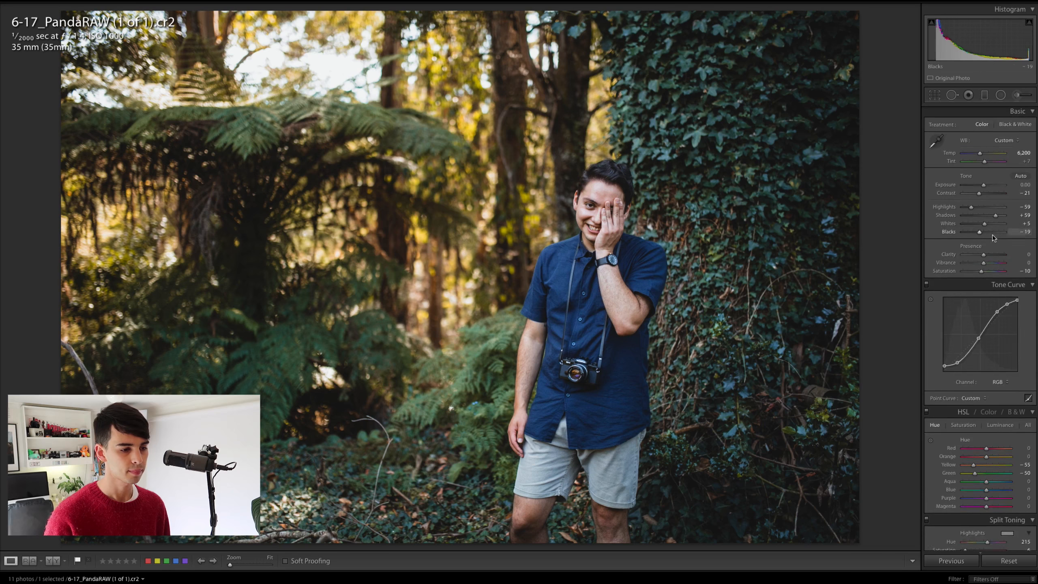
pyautogui.scroll(-1, 990, 233)
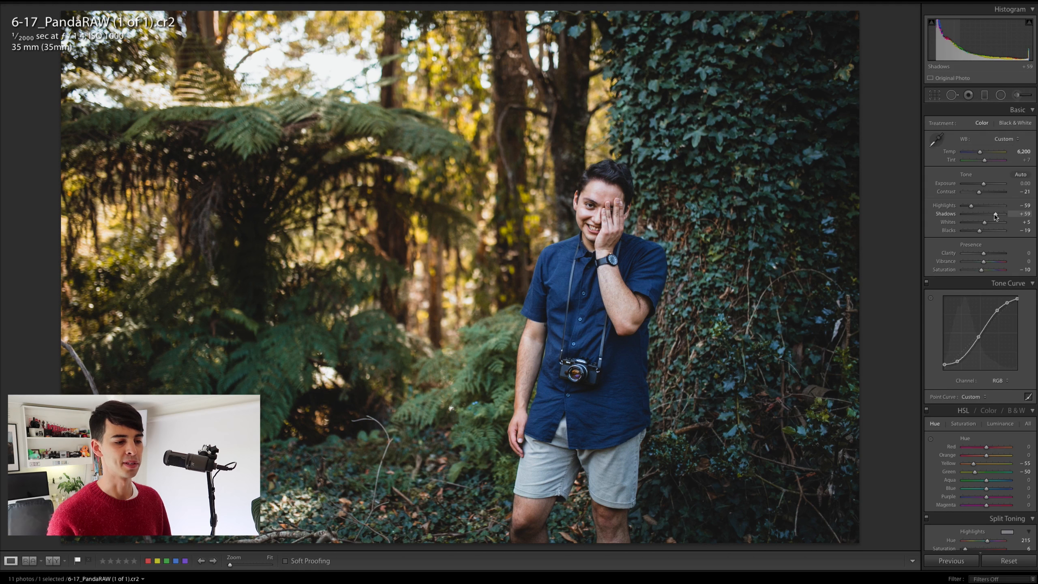
pyautogui.moveTo(995, 216); pyautogui.dragTo(999, 214)
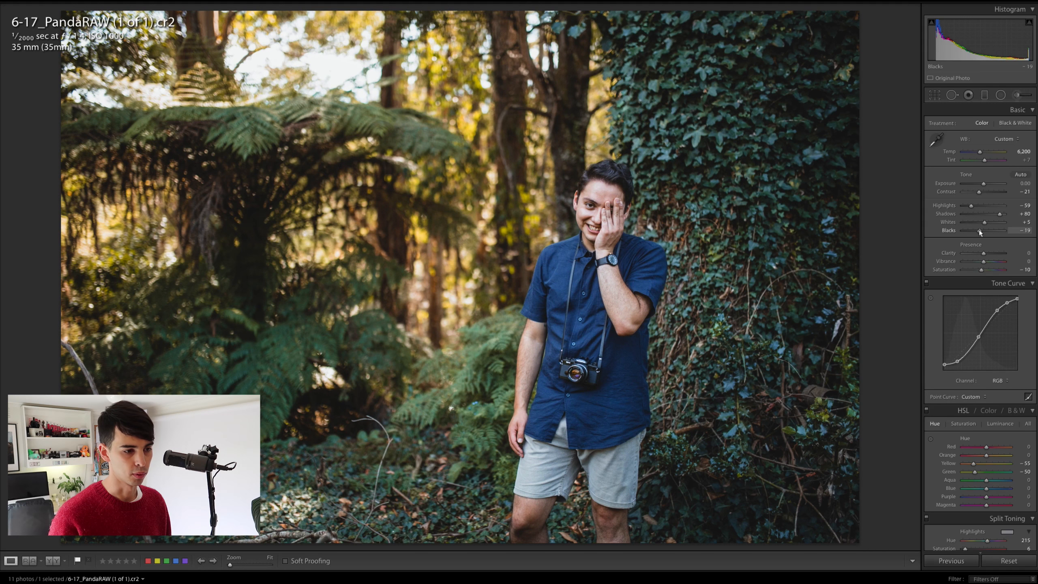
pyautogui.moveTo(978, 232); pyautogui.dragTo(977, 231)
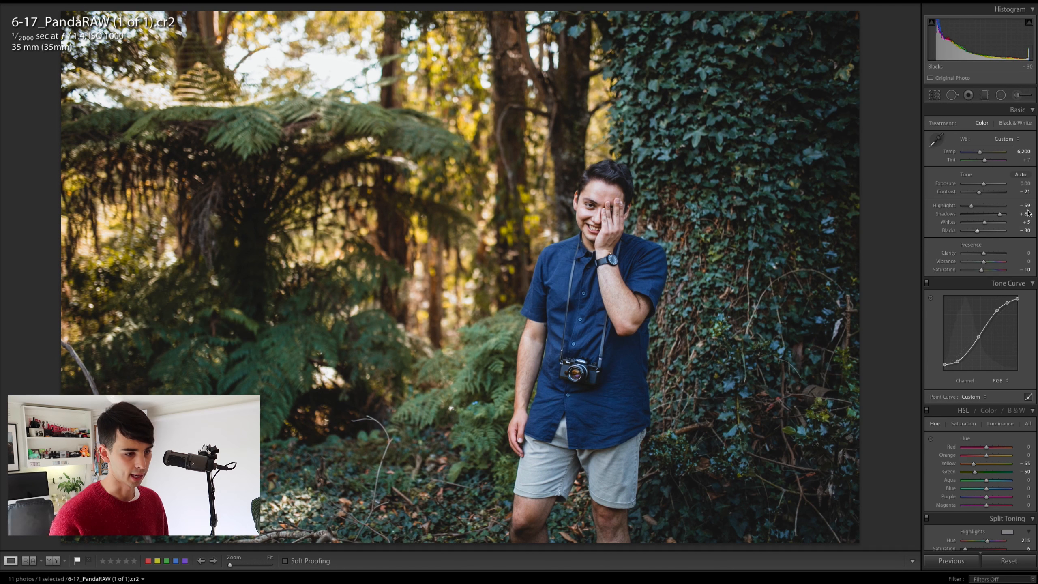
# Compare the graded portrait repeatedly with its unedited version to judge the overall colour and tone changes
pyautogui.press('\\')
pyautogui.press('\\')
pyautogui.press('\\')
pyautogui.press('\\')
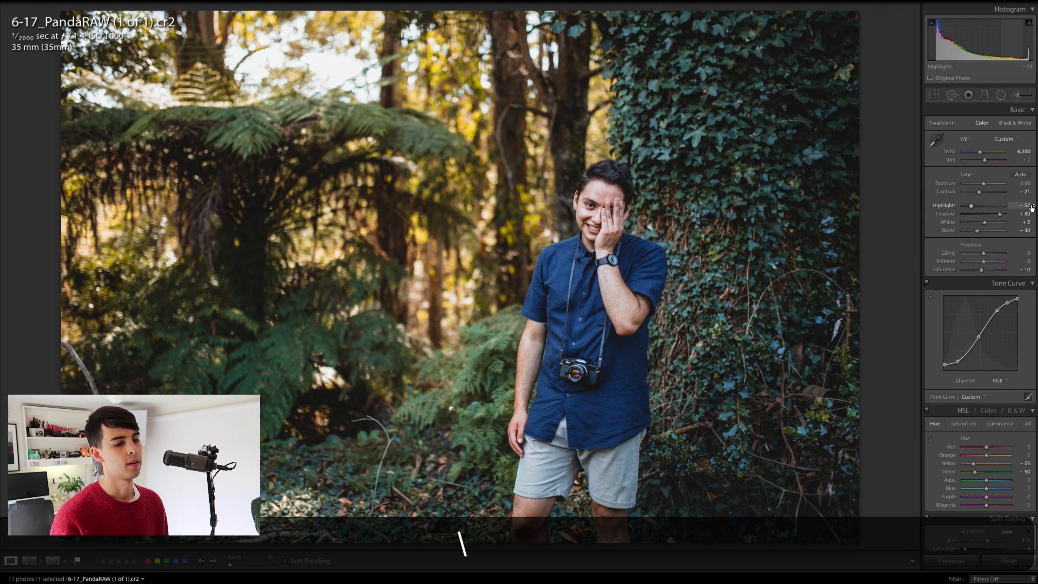
pyautogui.press('\\')
pyautogui.press('\\')
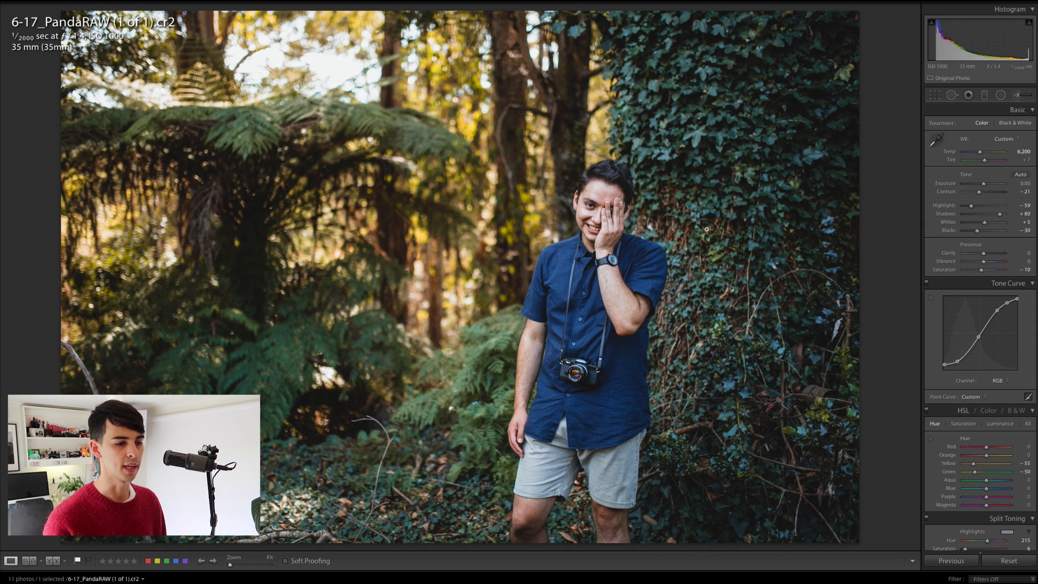
pyautogui.press('\\')
pyautogui.press('\\')
pyautogui.press('\\')
pyautogui.press('\\')
pyautogui.press('\\')
pyautogui.press('\\')
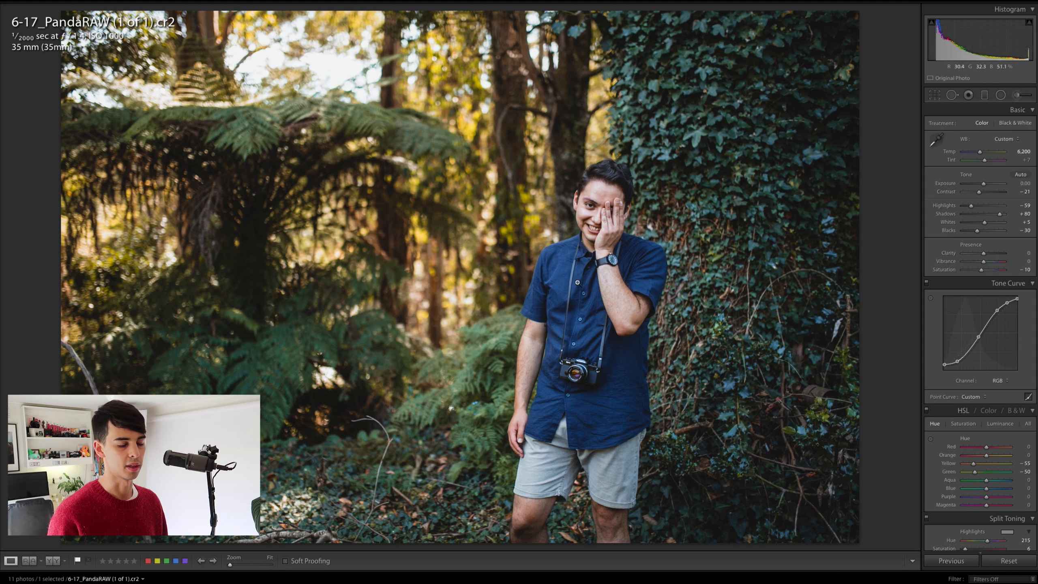
pyautogui.press('\\')
pyautogui.press('\\')
pyautogui.press('\\')
pyautogui.press('\\')
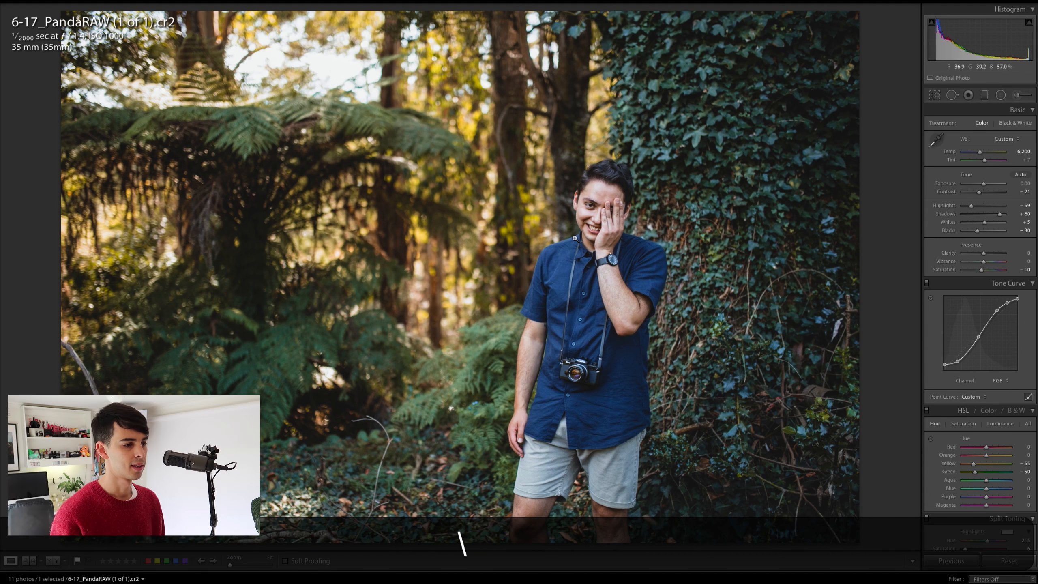
# Set the sharpening to Amount 32, Radius 1.1, Detail 33 and Masking 88, checking the face at 1:1 zoom
pyautogui.scroll(-15, 956, 225)
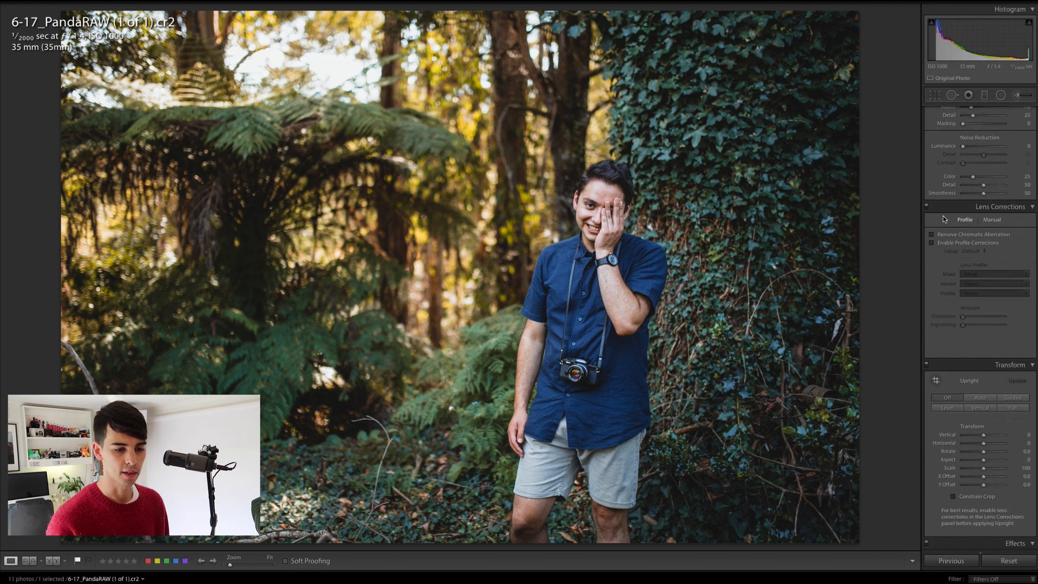
pyautogui.scroll(2, 959, 215)
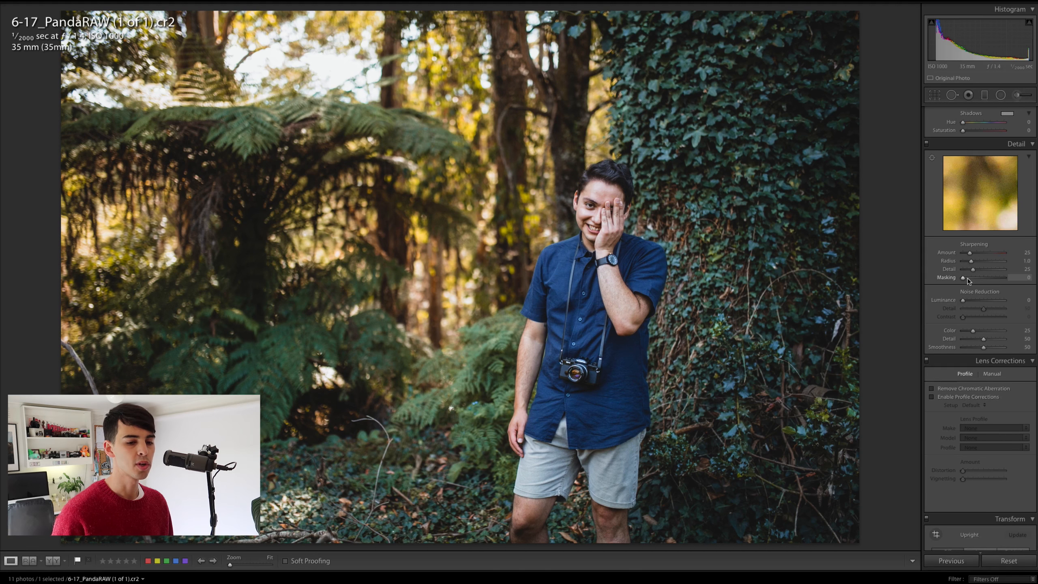
pyautogui.moveTo(968, 278)
pyautogui.mouseDown()
pyautogui.moveTo(1001, 279)
pyautogui.moveTo(972, 251)
pyautogui.moveTo(973, 262)
pyautogui.mouseUp()
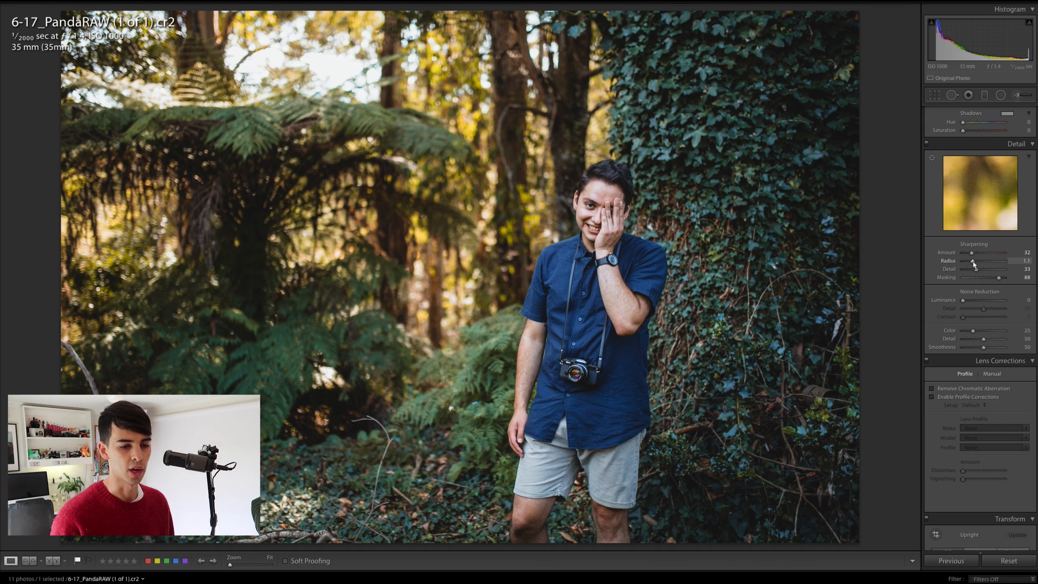
pyautogui.click(608, 196)
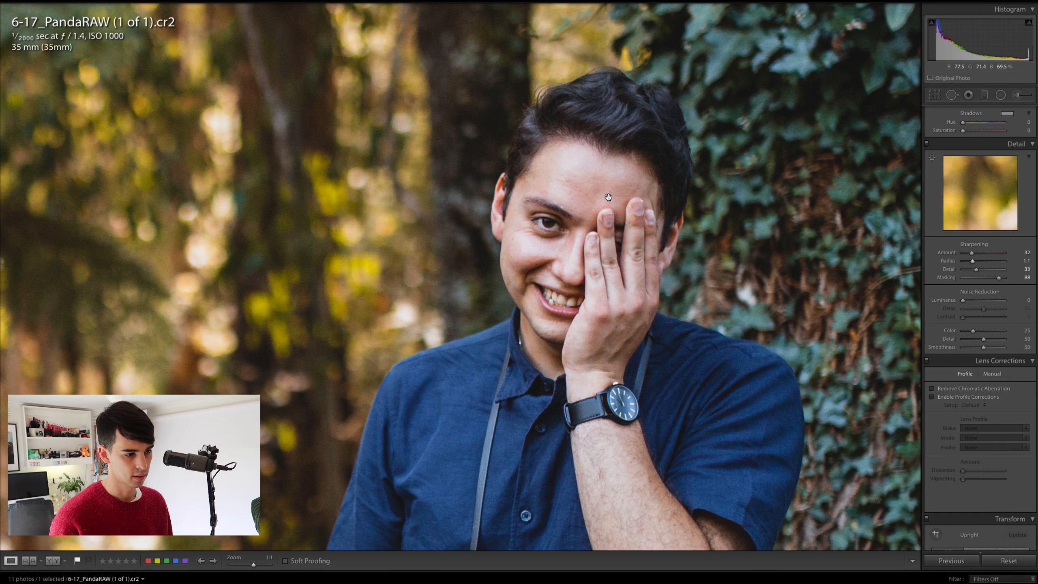
pyautogui.click(608, 197)
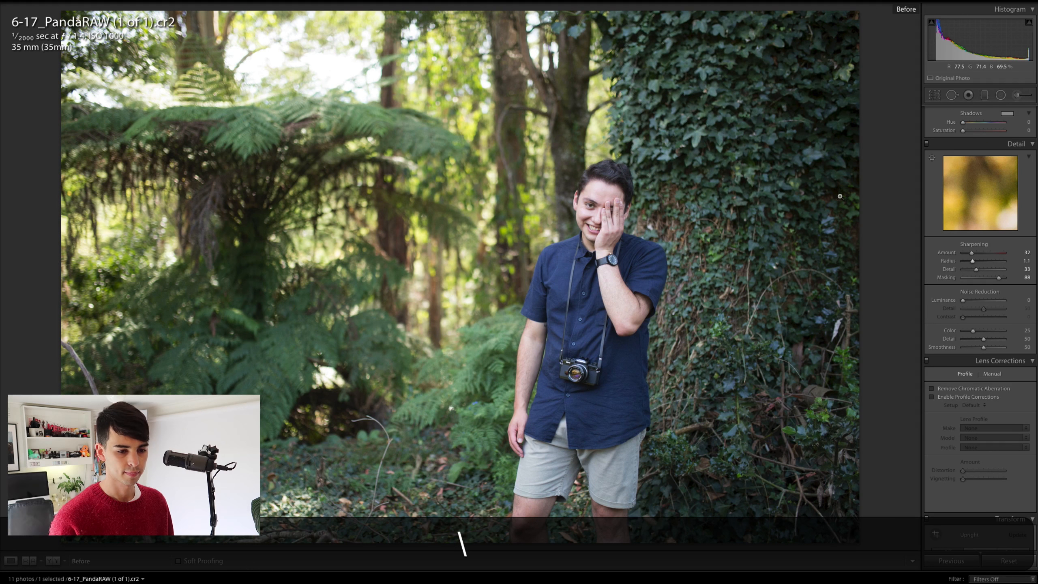
# Try the lens profile corrections on the portrait, switching them on and off to compare their effect on the vignetting
pyautogui.scroll(-3, 972, 395)
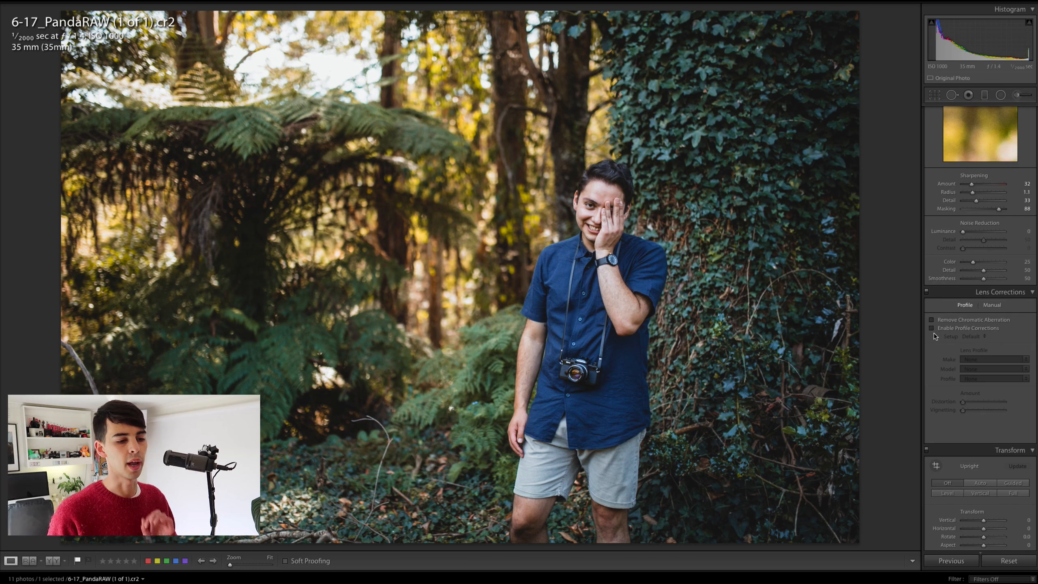
pyautogui.scroll(1, 935, 333)
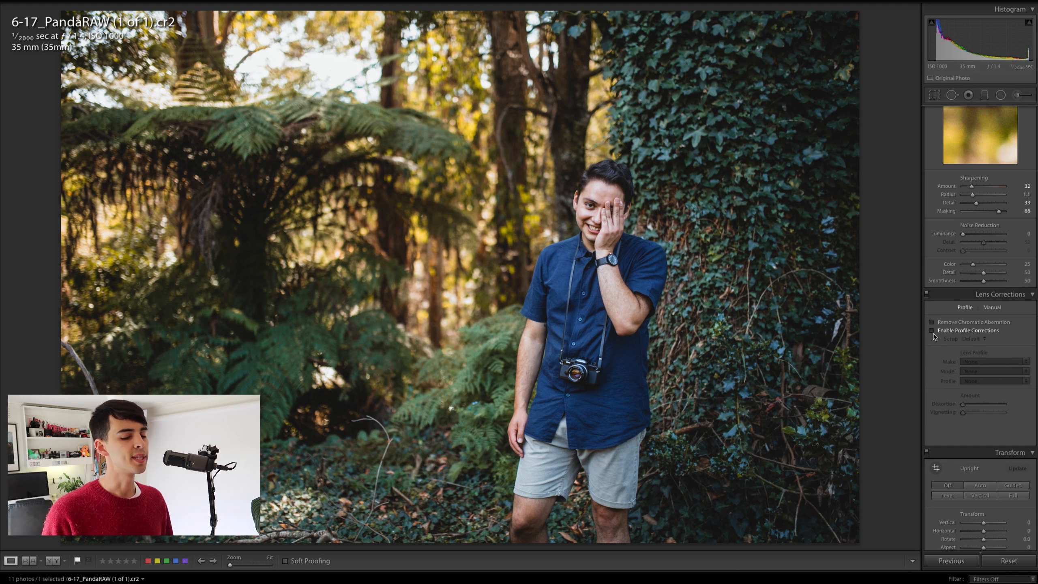
pyautogui.click(931, 332)
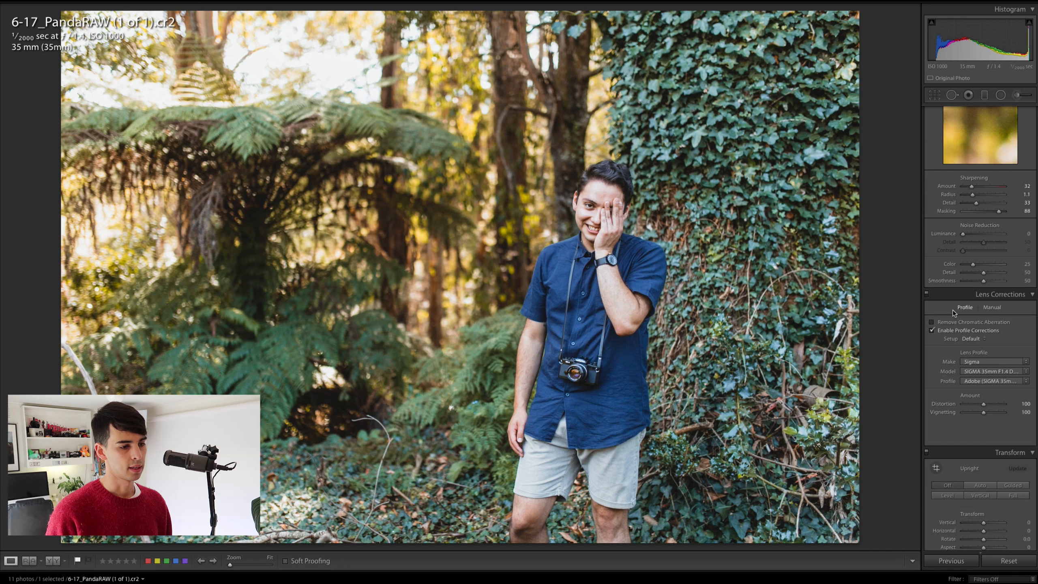
pyautogui.click(933, 332)
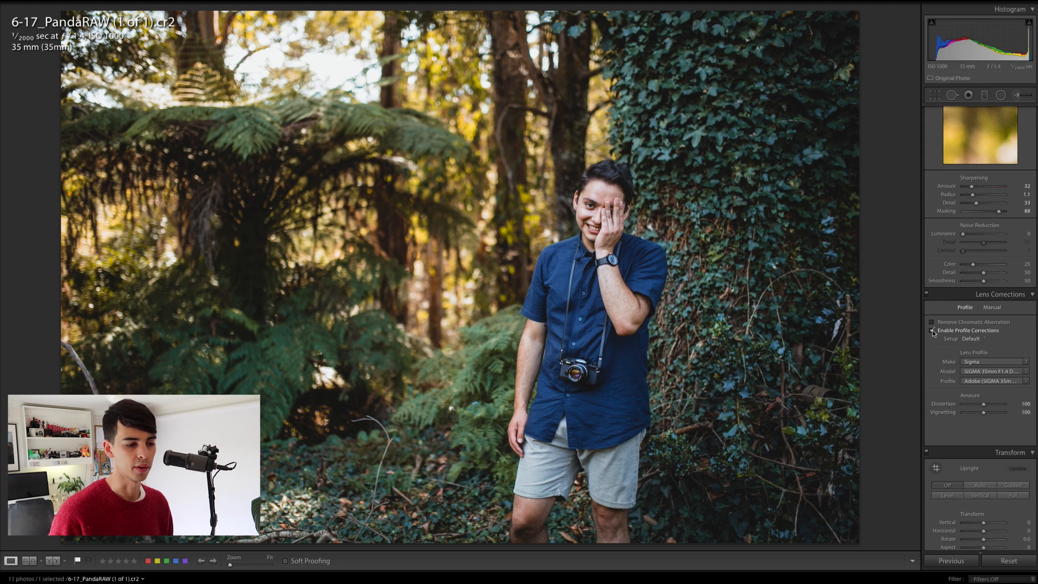
pyautogui.scroll(1, 934, 334)
pyautogui.click(932, 333)
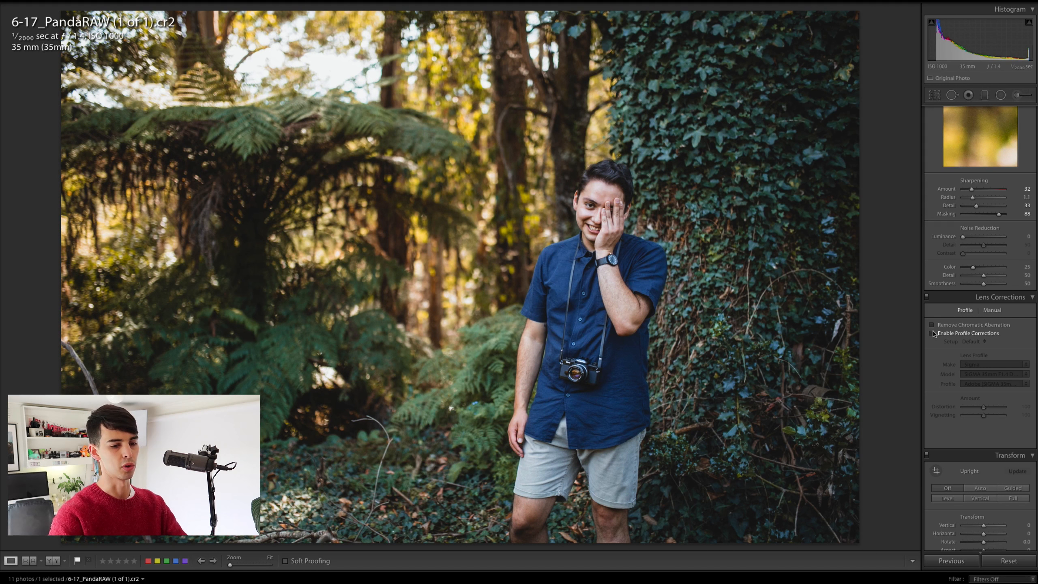
pyautogui.click(932, 333)
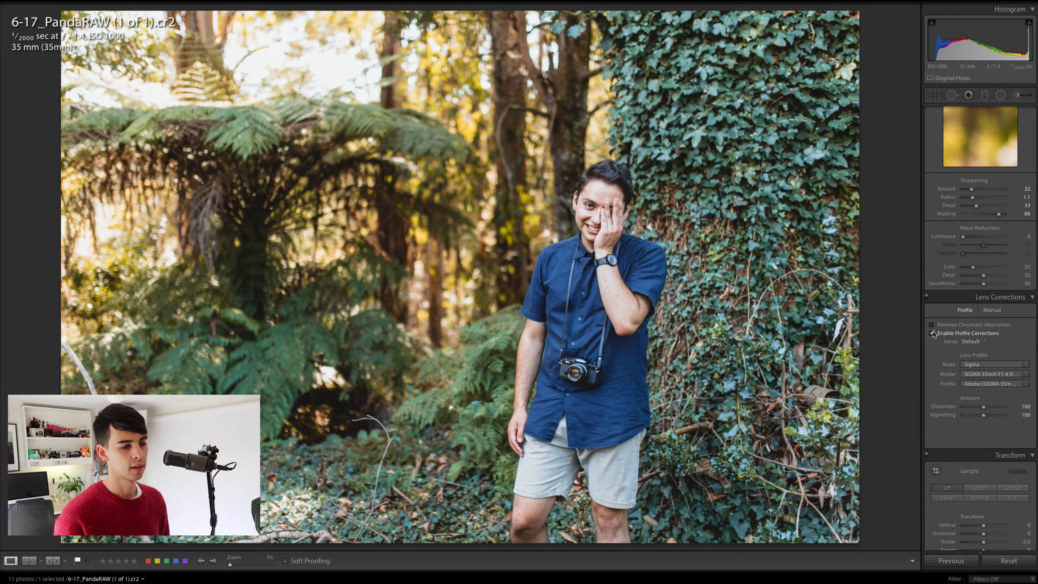
pyautogui.click(932, 332)
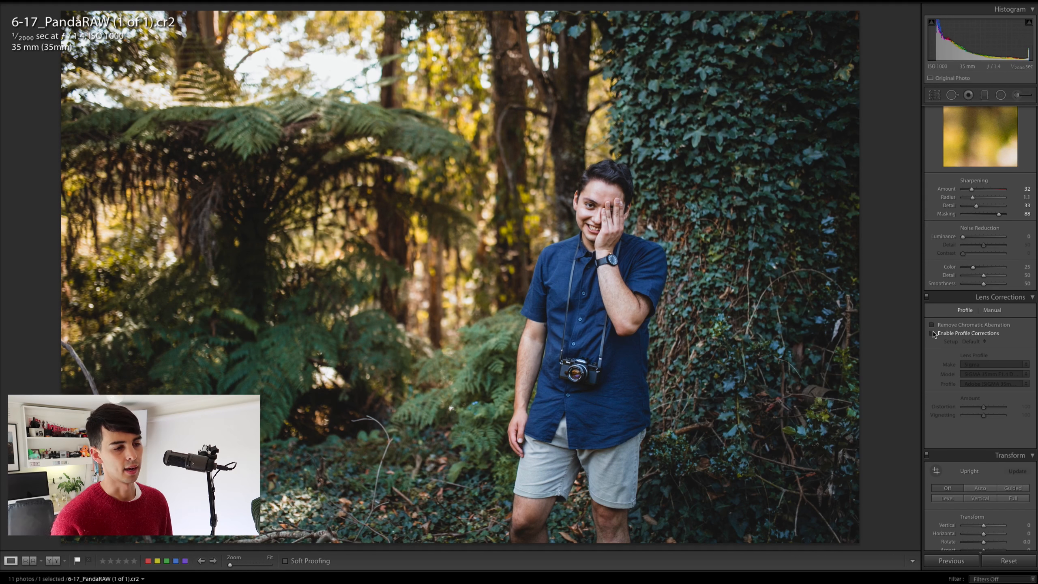
# Enable chromatic aberration removal in the lens corrections and inspect the face at 1:1 zoom
pyautogui.click(932, 325)
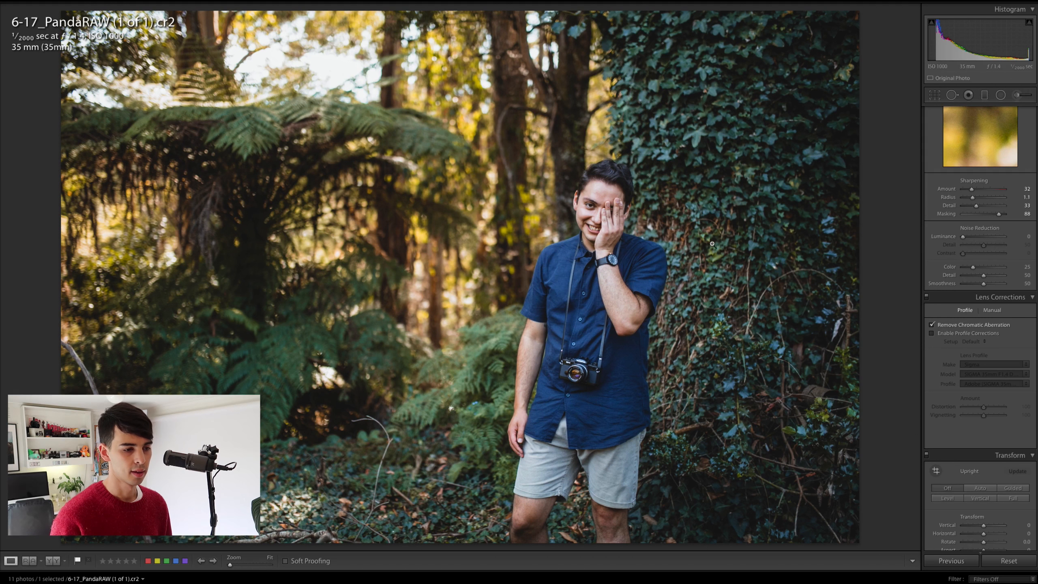
pyautogui.click(585, 193)
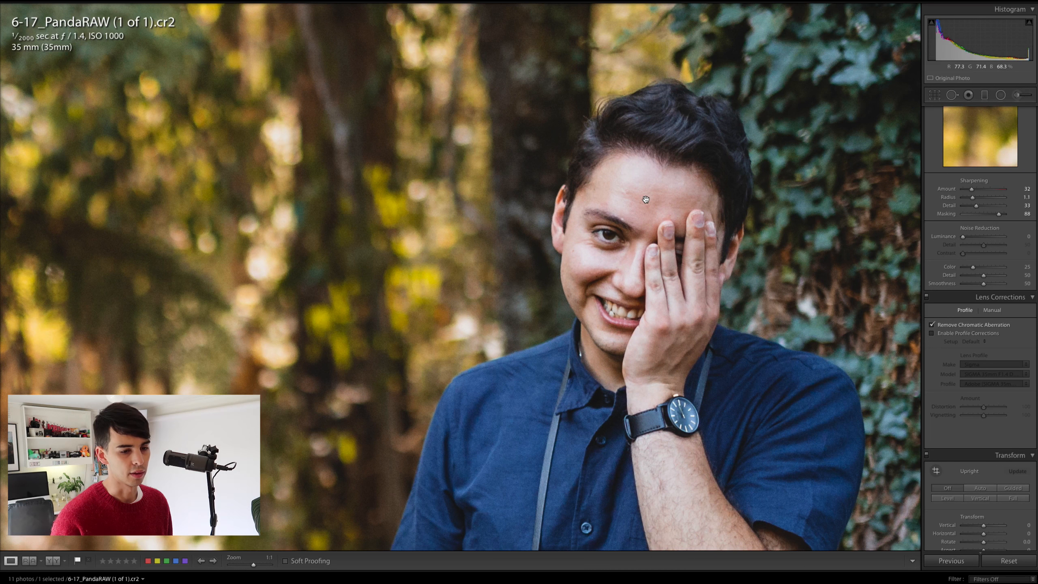
pyautogui.click(646, 199)
# Add film grain with an Amount of 18 and check its texture on the face at 1:1 zoom
pyautogui.scroll(-4, 952, 326)
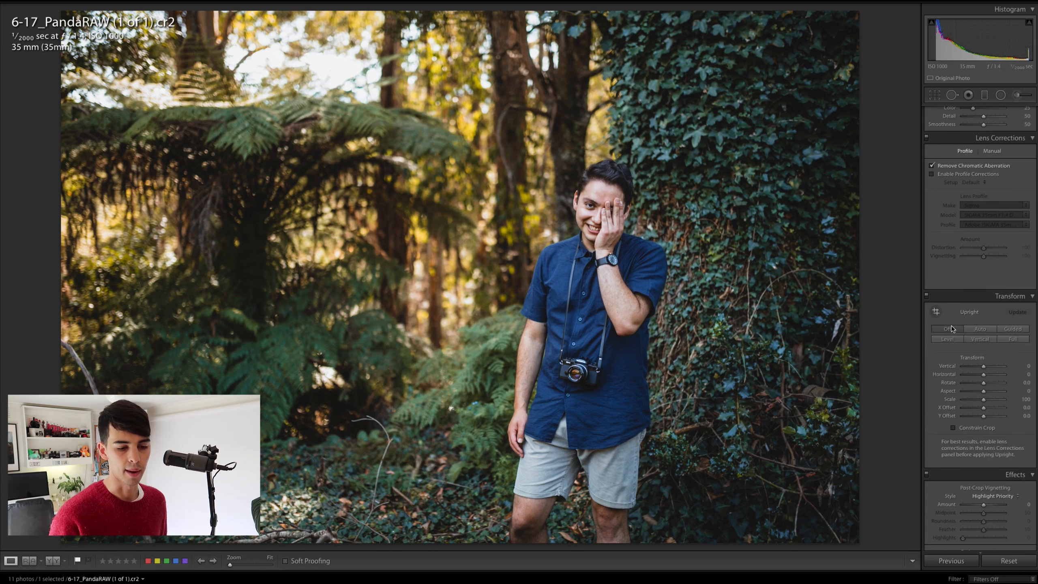
pyautogui.scroll(-10, 951, 325)
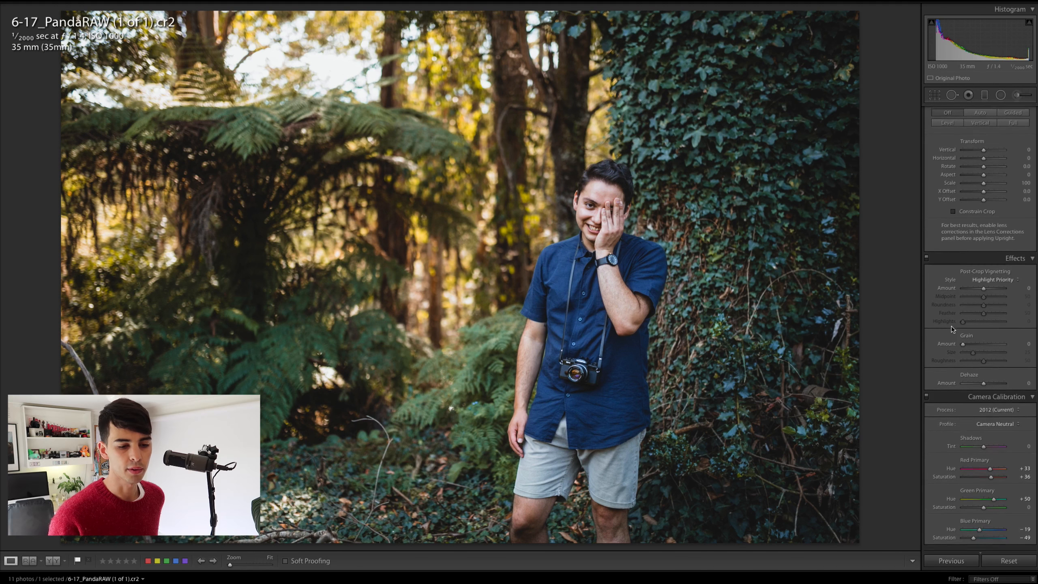
pyautogui.moveTo(965, 346); pyautogui.dragTo(913, 345)
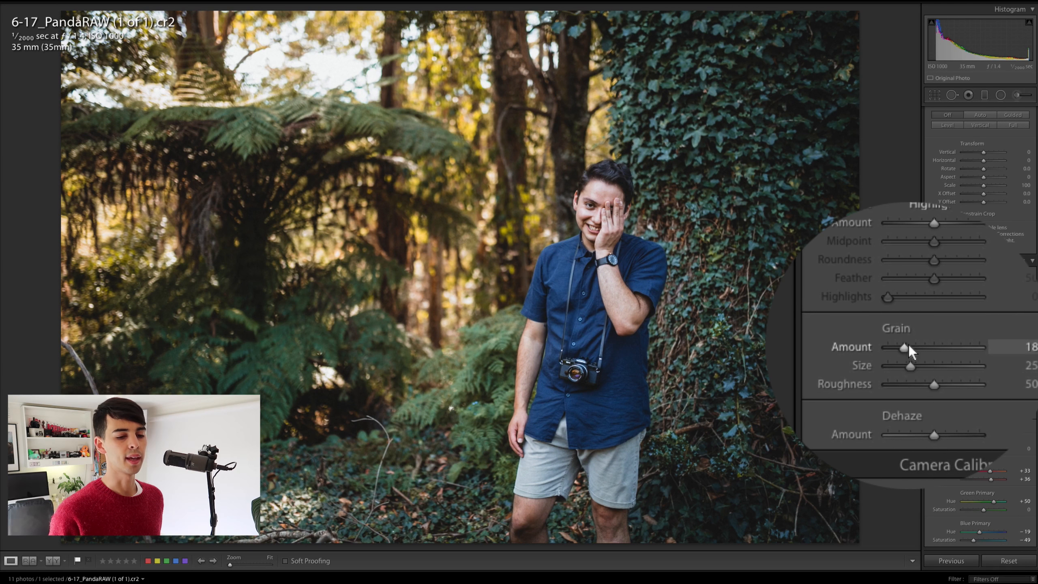
pyautogui.click(621, 218)
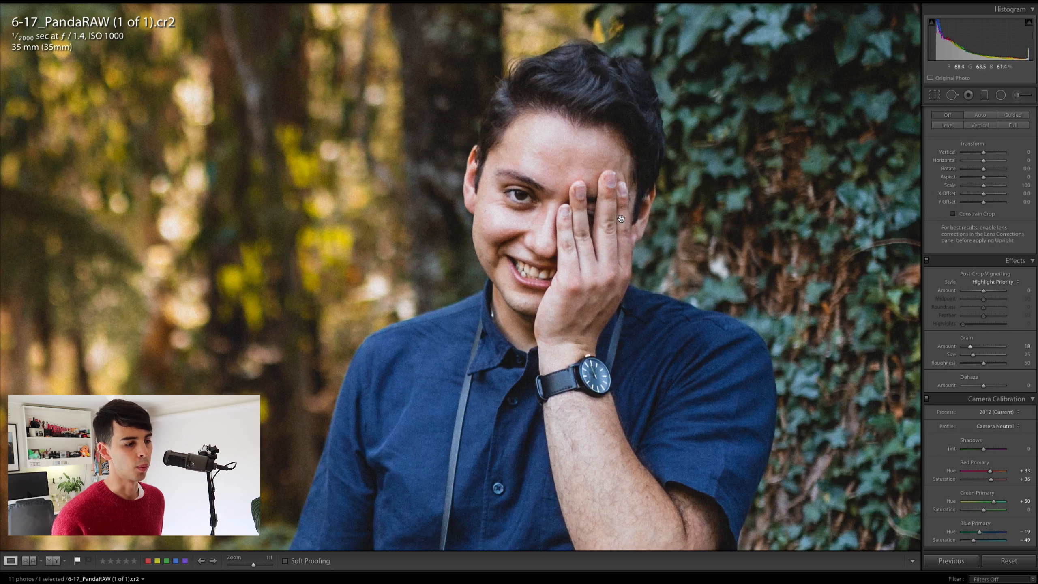
pyautogui.click(595, 222)
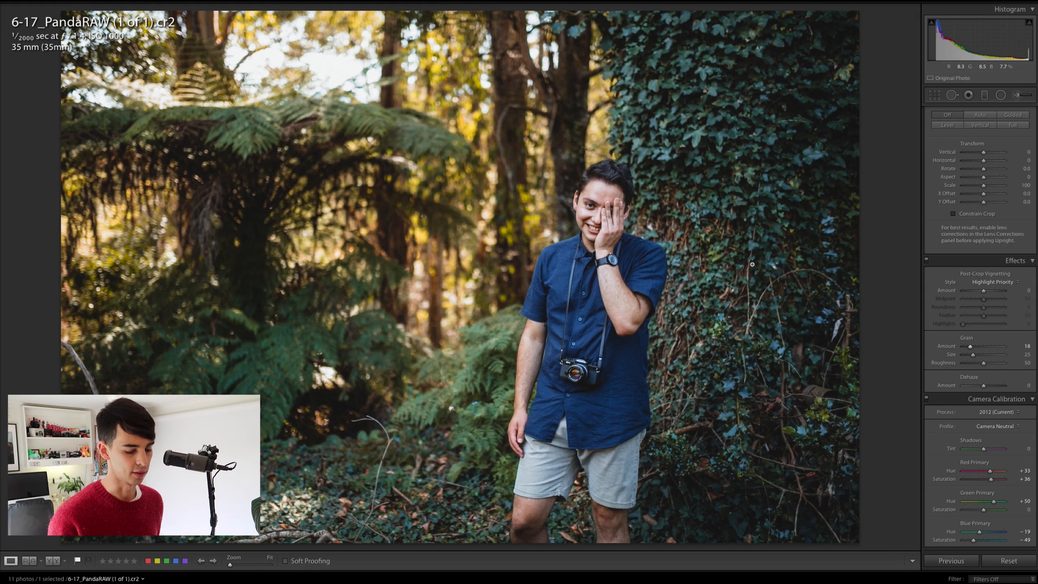
# Compare the finished forest portrait several times with its unedited version to judge the complete edit
pyautogui.press('\\')
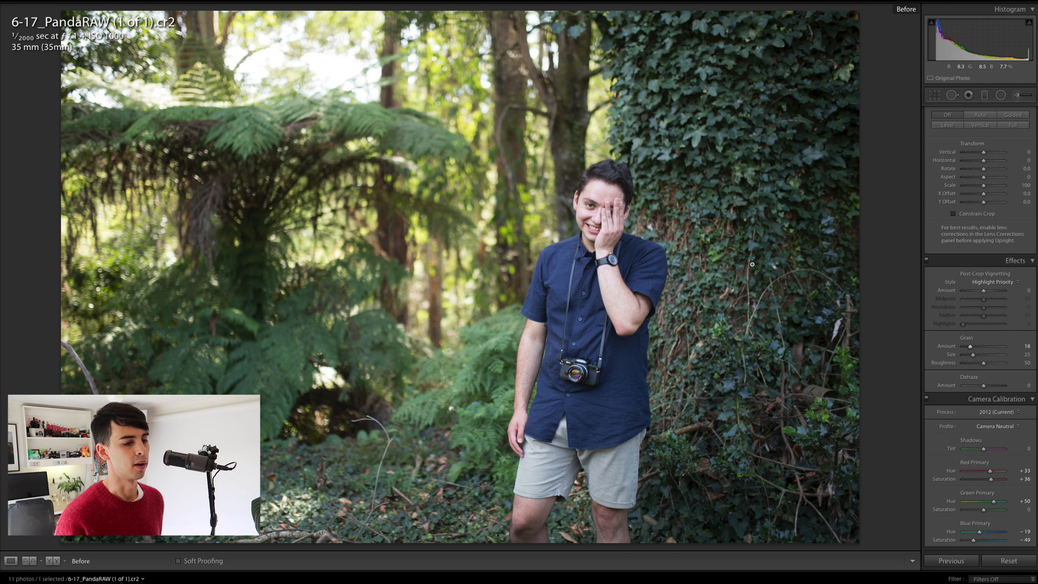
pyautogui.press('\\')
pyautogui.press('\\')
pyautogui.press('\\')
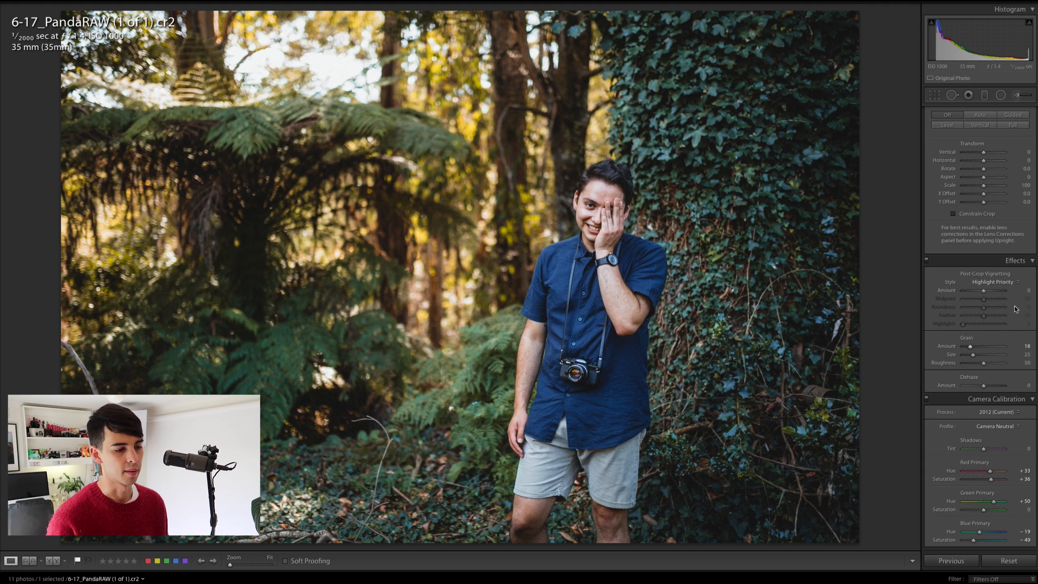
pyautogui.scroll(10, 992, 308)
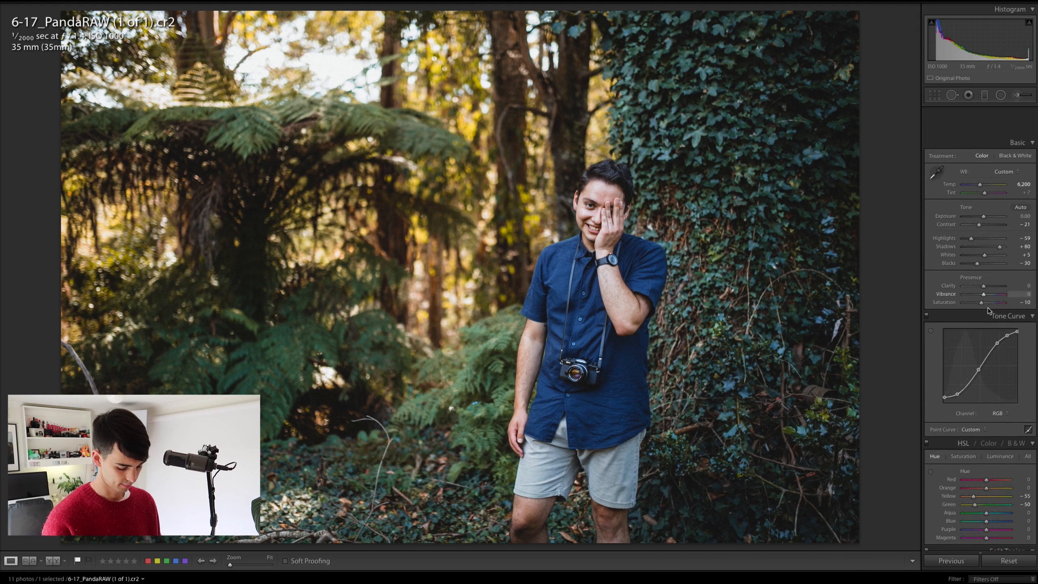
pyautogui.press('\\')
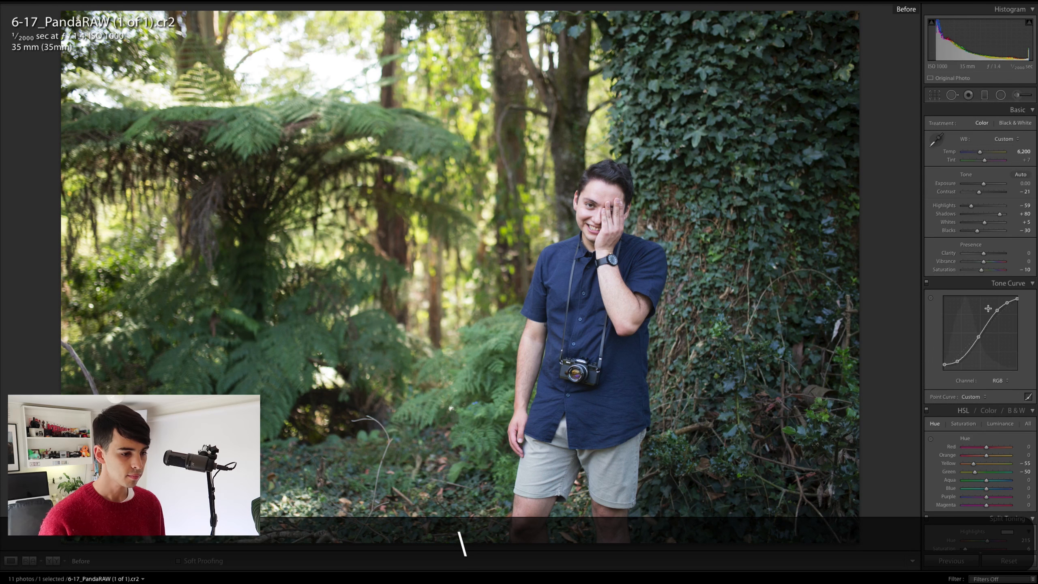
pyautogui.press('\\')
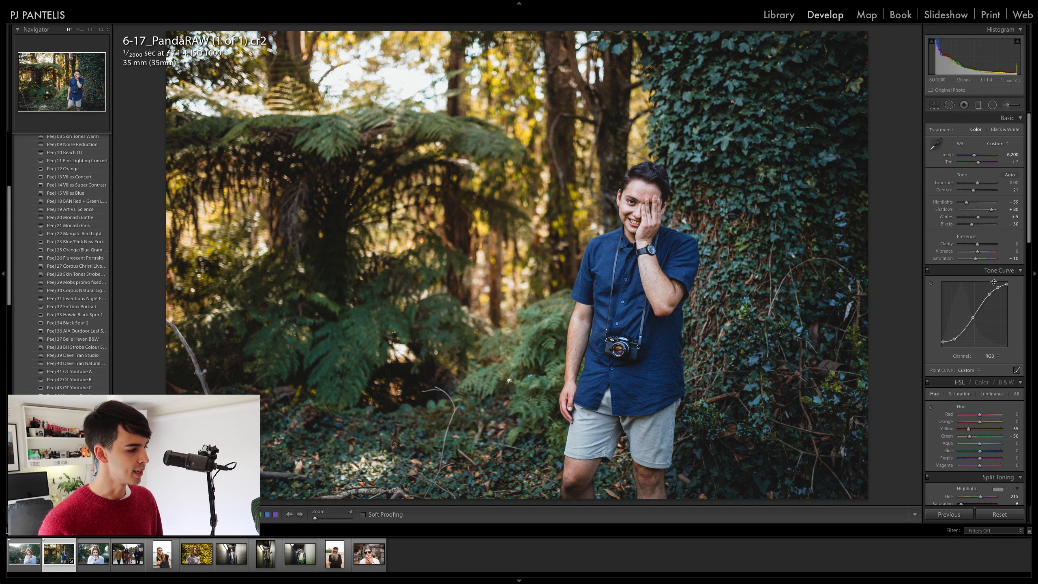
# Save the current edit as a new develop preset named "Peej 56 Youtube O" in the User Presets folder
pyautogui.scroll(6, 87, 239)
pyautogui.scroll(-10, 87, 238)
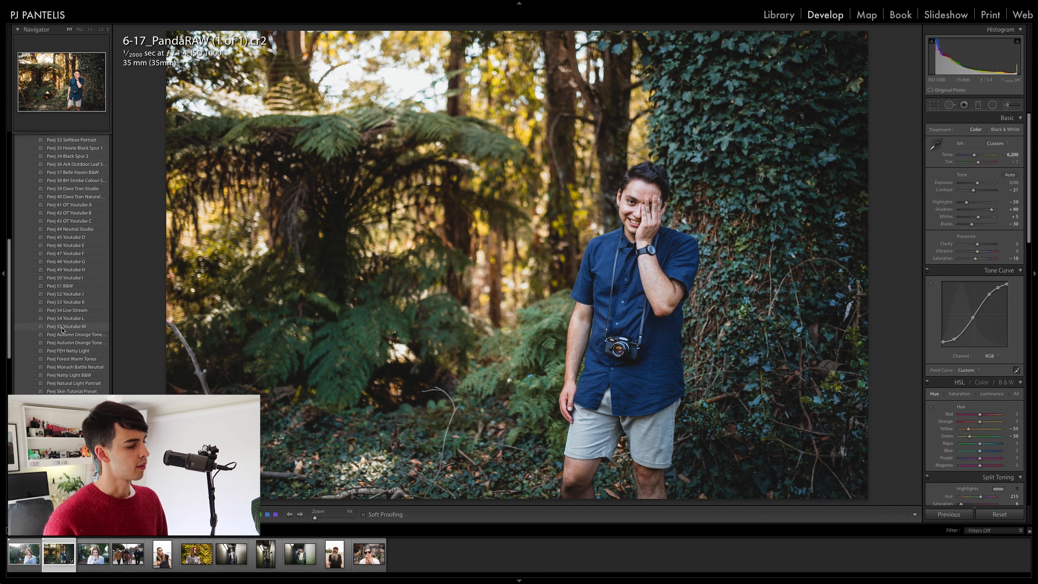
pyautogui.scroll(10, 62, 329)
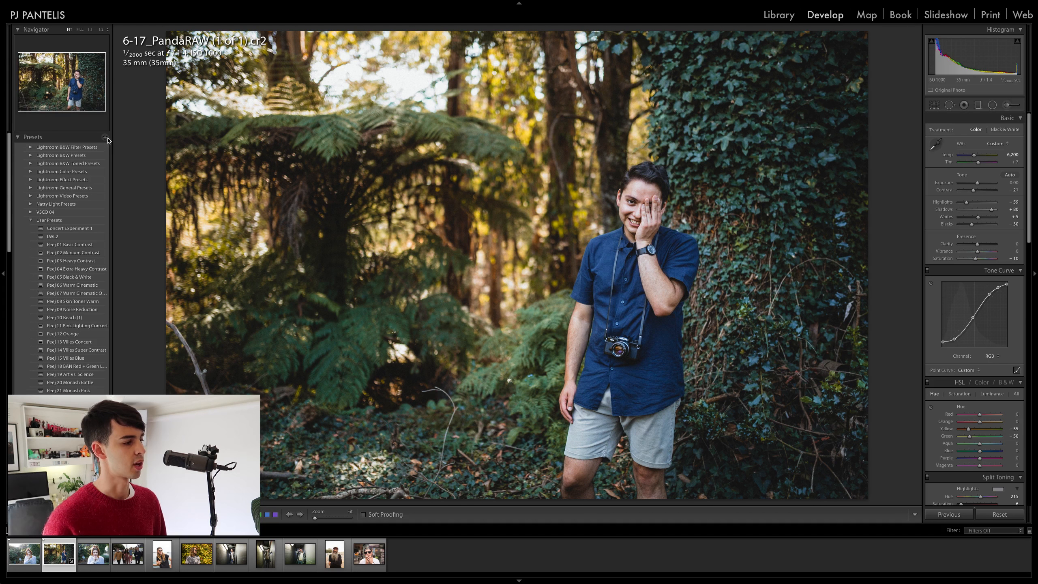
pyautogui.click(106, 138)
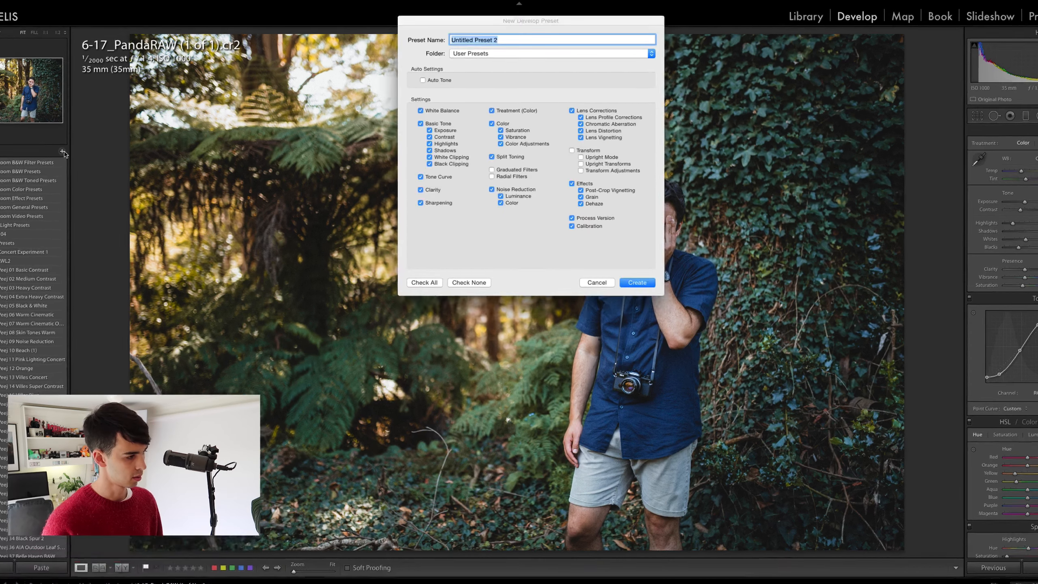
pyautogui.write('Peej ')
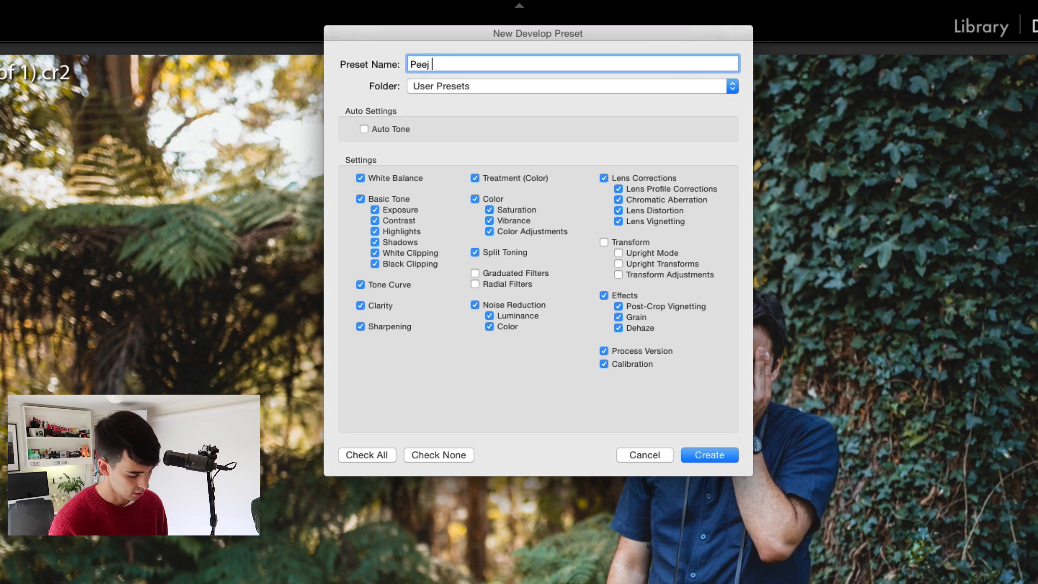
pyautogui.write('56 Youtube O')
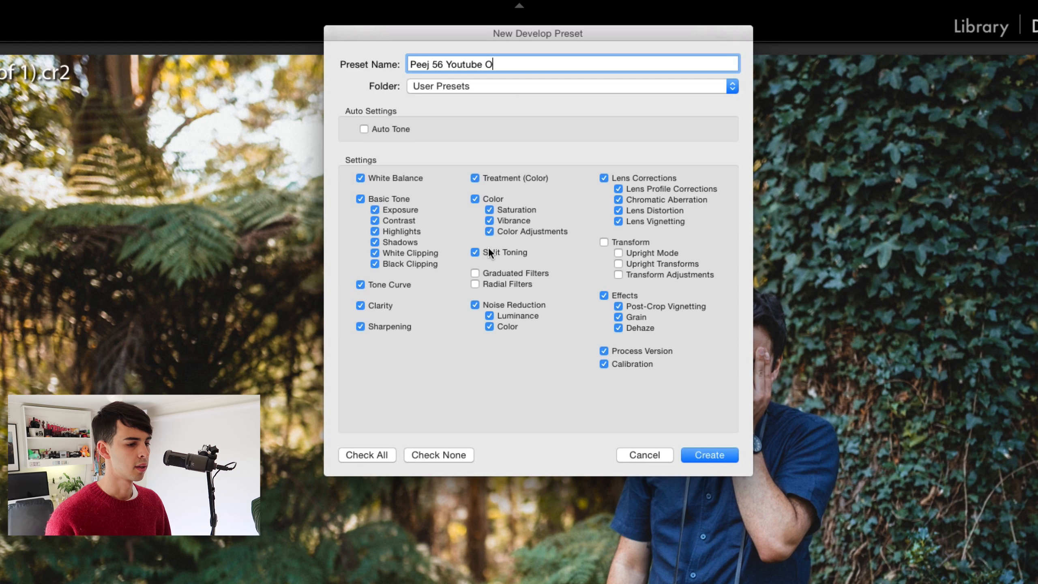
pyautogui.click(710, 454)
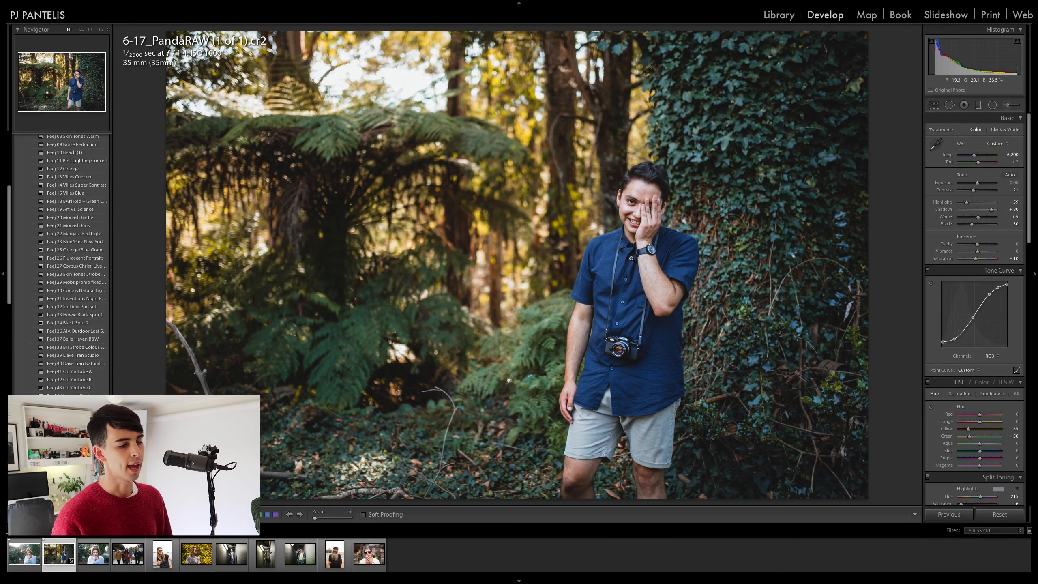
# Apply the Peej 56 Youtube O preset to the photo of the woman holding a daisy and inspect her face at 1:1 zoom
pyautogui.click(90, 568)
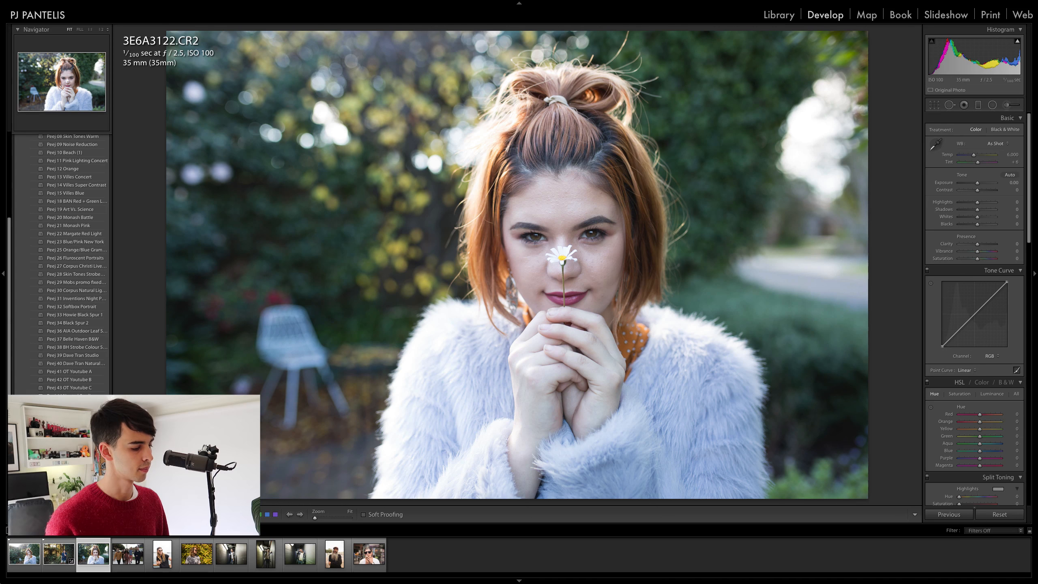
pyautogui.scroll(-6, 77, 385)
pyautogui.click(77, 387)
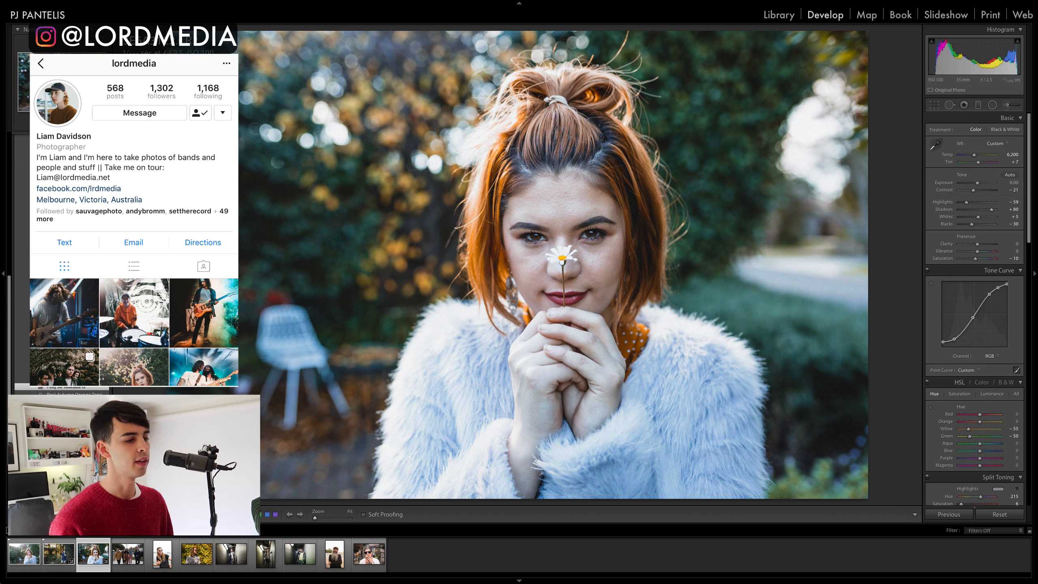
pyautogui.click(559, 208)
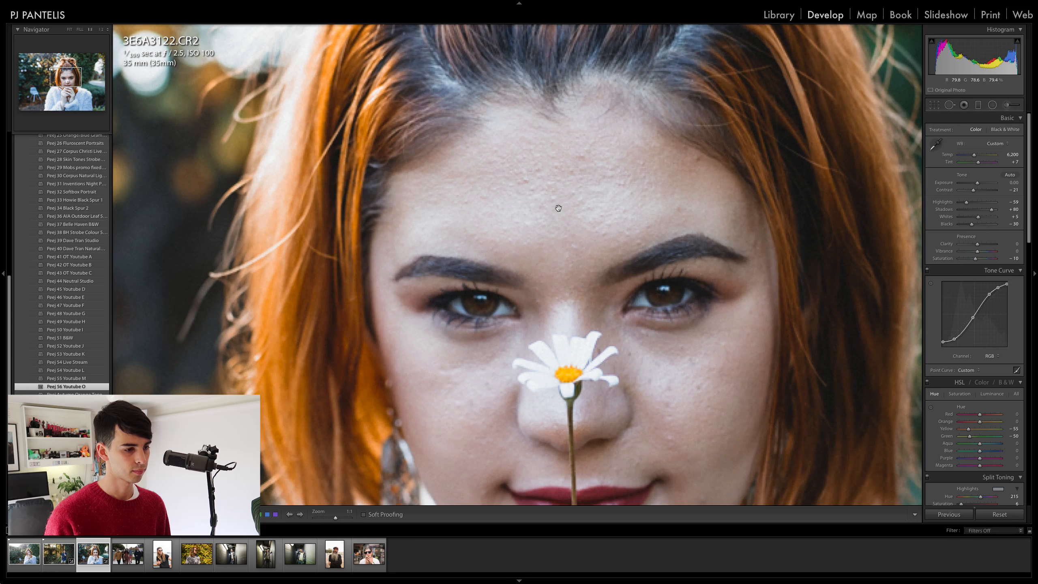
pyautogui.click(558, 208)
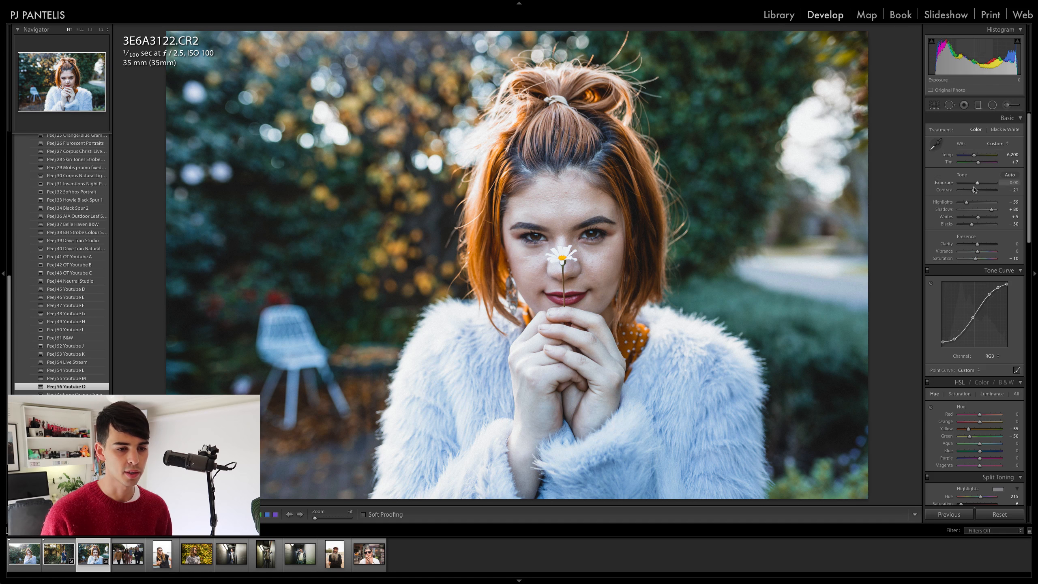
# Raise the exposure of the daisy portrait to +0.35
pyautogui.moveTo(977, 185); pyautogui.dragTo(980, 185)
pyautogui.scroll(-10, 994, 230)
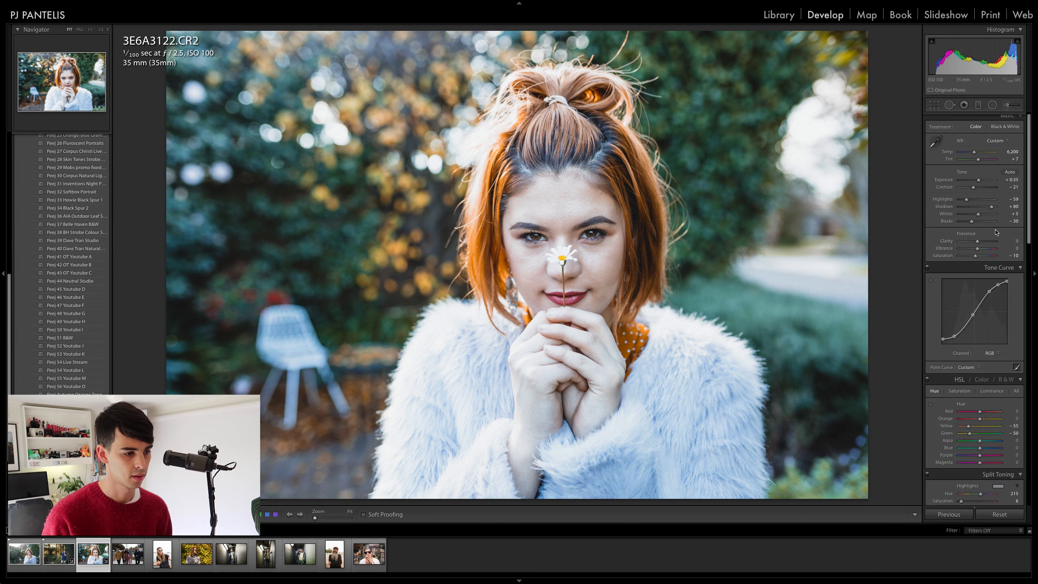
# Set the daisy portrait's luminance noise reduction to 7 and sharpening masking to 97, checking the face at 1:1 and against the unedited version
pyautogui.scroll(2, 994, 230)
pyautogui.moveTo(959, 307); pyautogui.dragTo(989, 289)
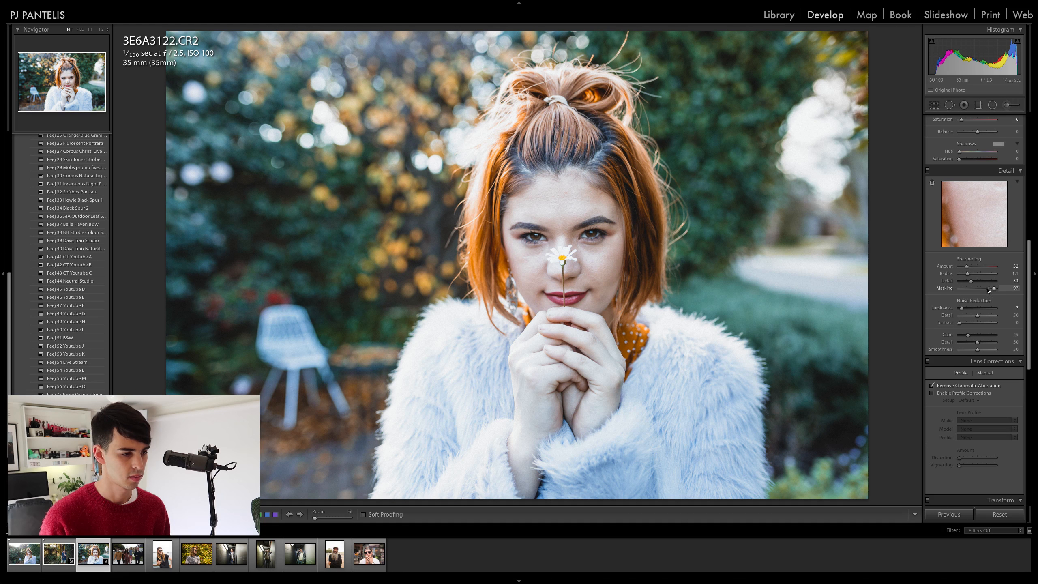
pyautogui.click(616, 229)
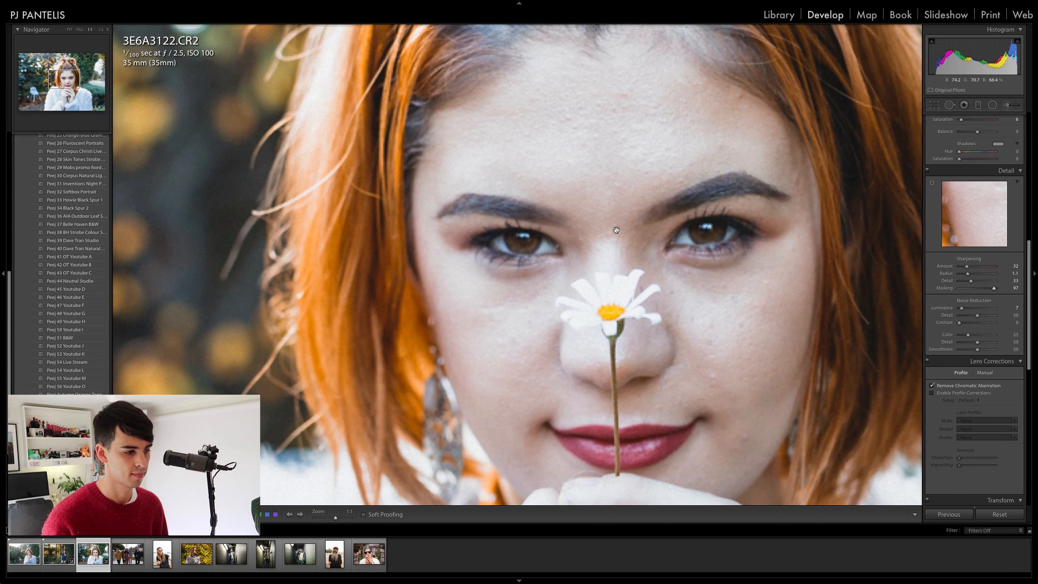
pyautogui.click(616, 230)
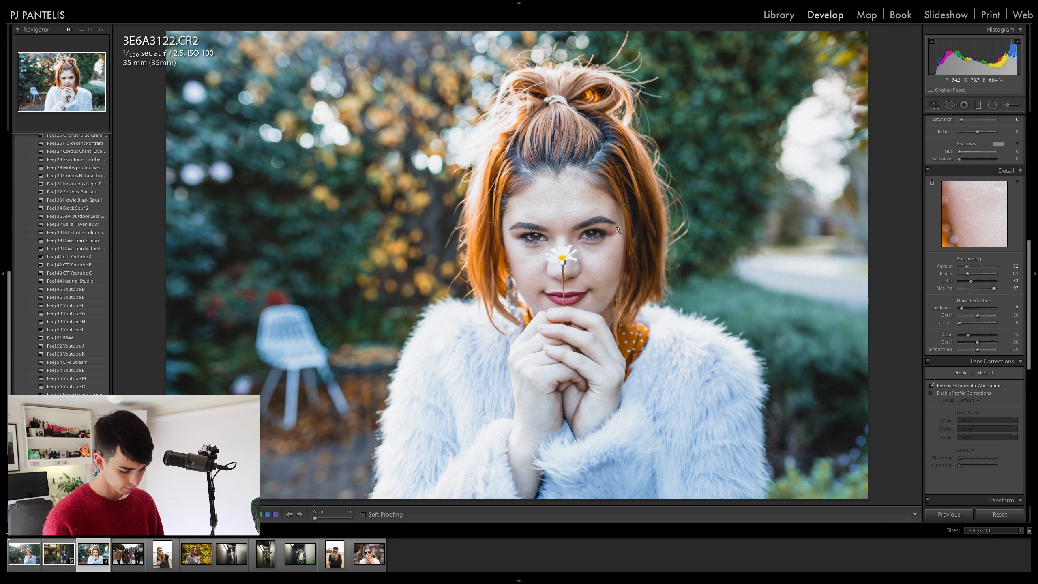
pyautogui.press('\\')
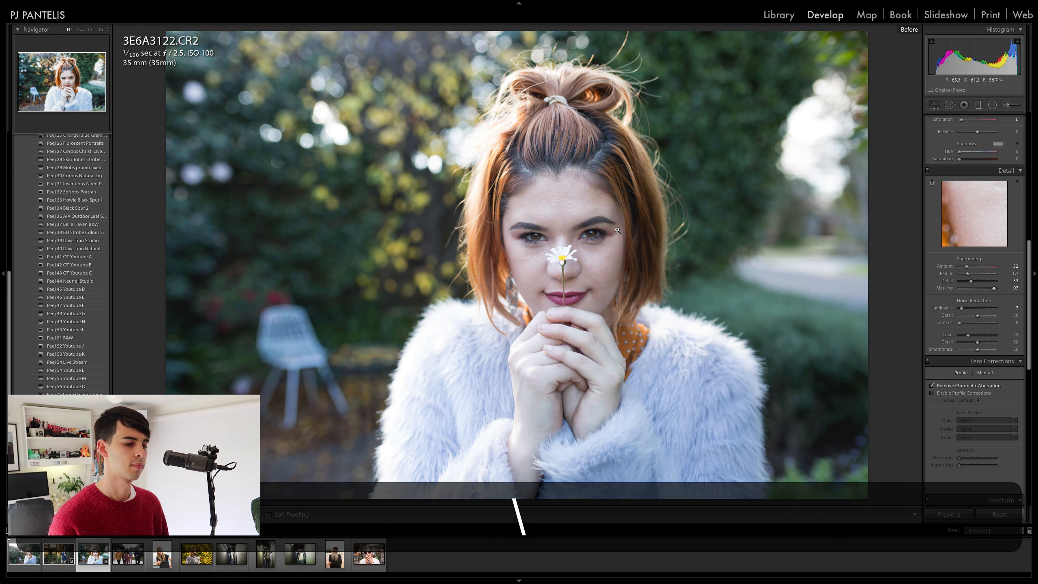
pyautogui.press('\\')
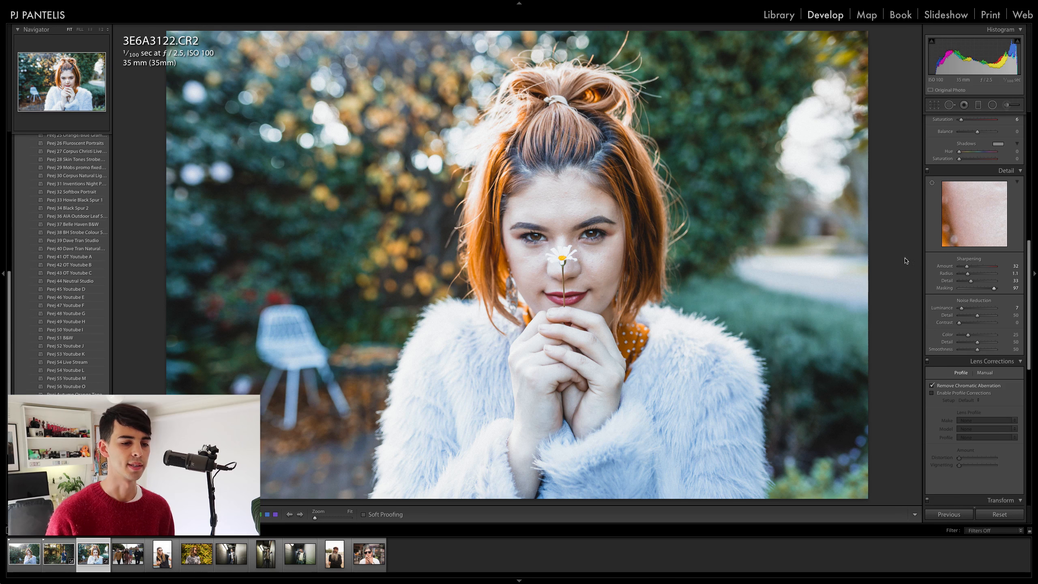
# Warm the daisy portrait's white balance to a temperature of 8,909
pyautogui.scroll(10, 978, 143)
pyautogui.click(979, 154)
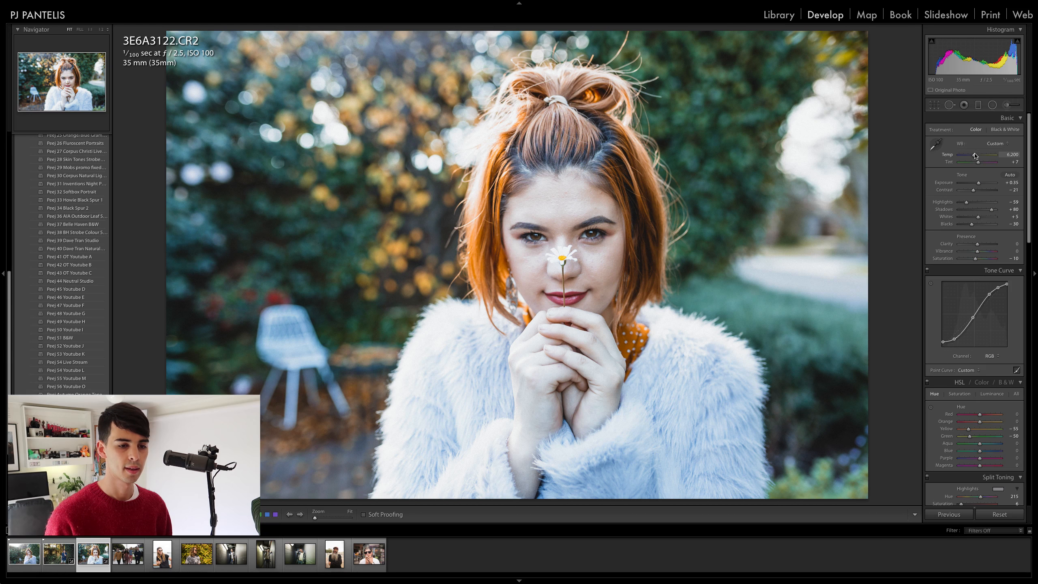
pyautogui.moveTo(980, 153); pyautogui.dragTo(982, 152)
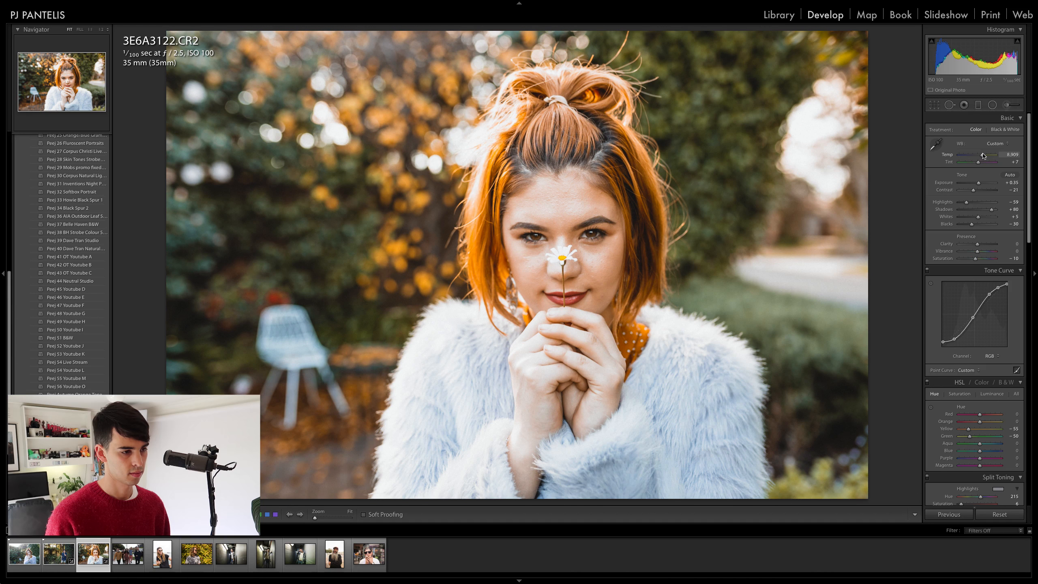
# Set the yellow hue to -59, the yellow saturation to +25 and the orange saturation to +2 for the daisy portrait
pyautogui.scroll(-15, 984, 163)
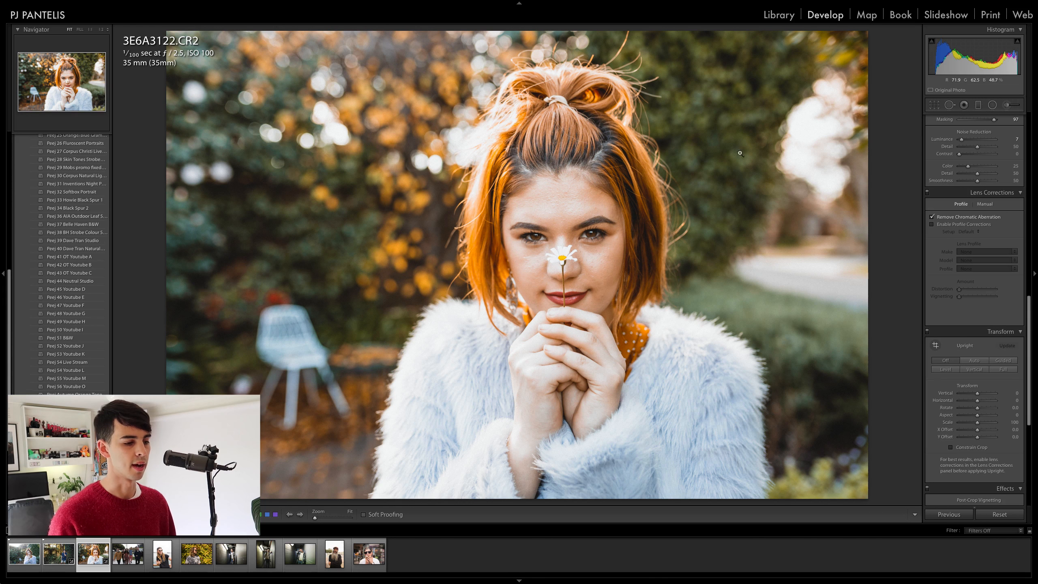
pyautogui.scroll(10, 975, 283)
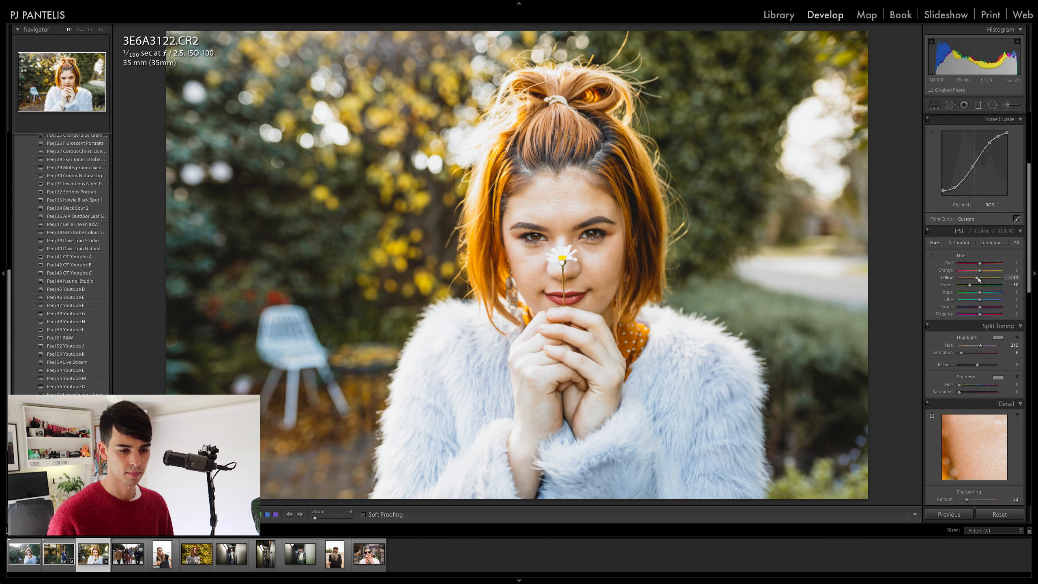
pyautogui.moveTo(978, 279); pyautogui.dragTo(969, 280)
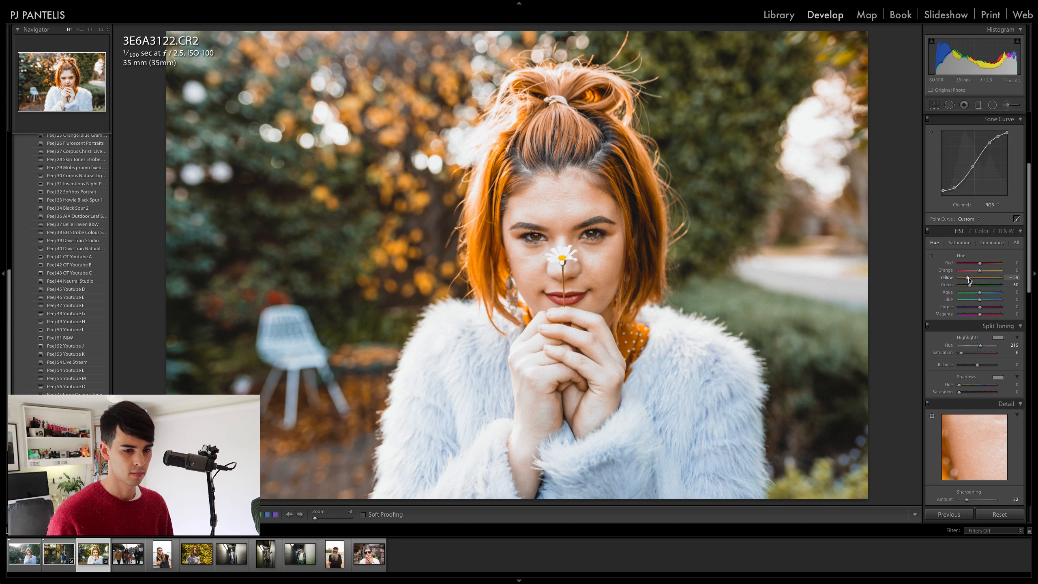
pyautogui.click(959, 242)
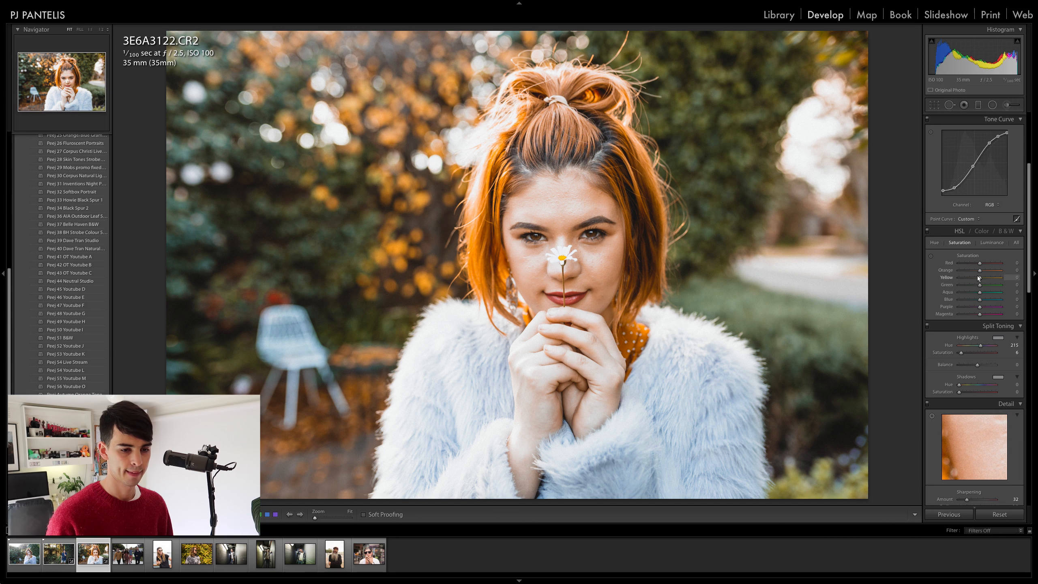
pyautogui.moveTo(978, 277)
pyautogui.mouseDown()
pyautogui.moveTo(969, 279)
pyautogui.moveTo(984, 278)
pyautogui.mouseUp()
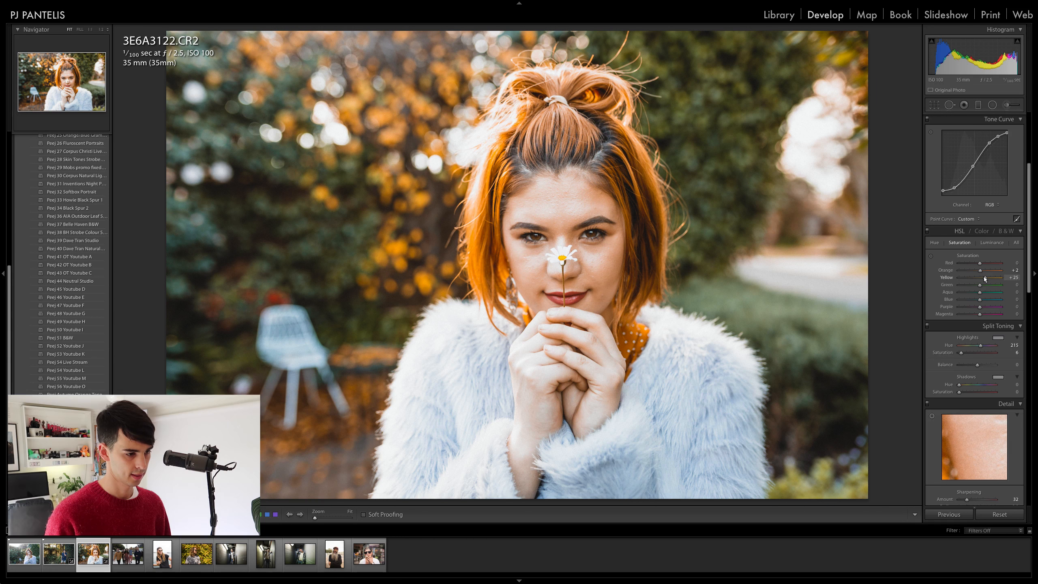
# Set the daisy portrait's white balance temperature to 7,031 and check the skin on her face at 1:1 zoom
pyautogui.scroll(5, 979, 230)
pyautogui.scroll(-1, 979, 230)
pyautogui.moveTo(981, 154); pyautogui.dragTo(975, 158)
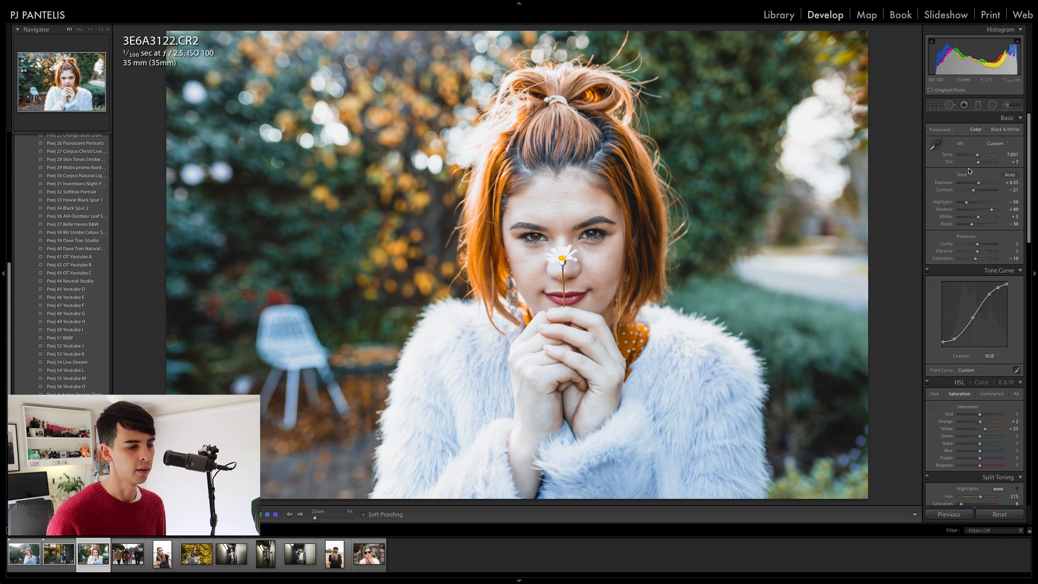
pyautogui.click(556, 222)
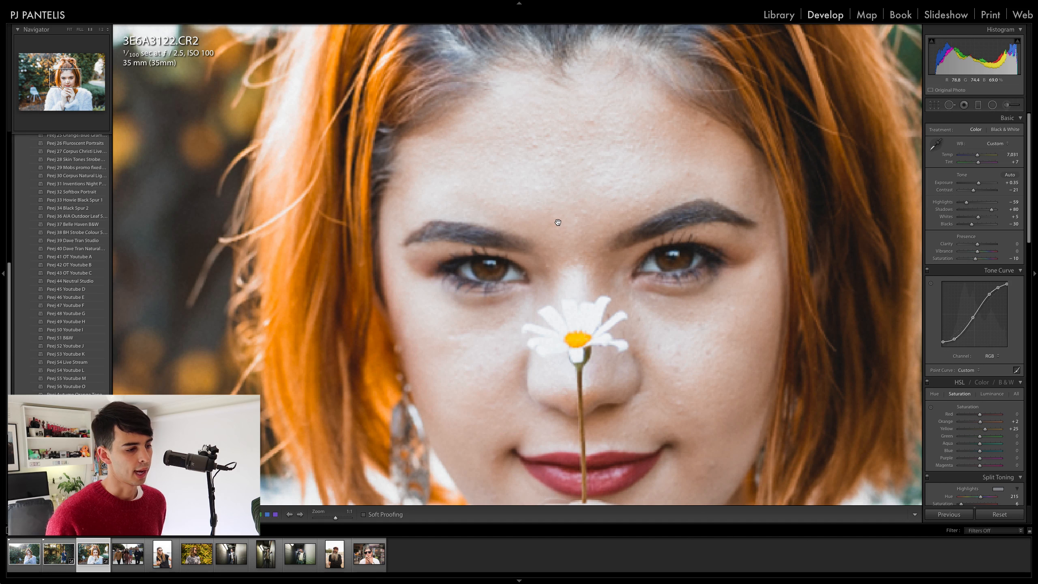
pyautogui.click(896, 251)
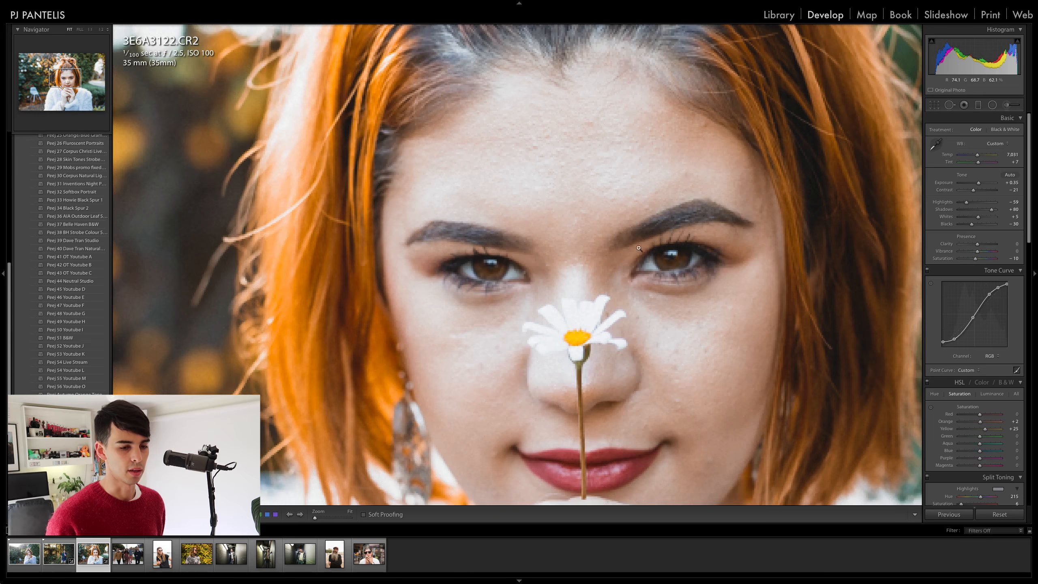
# Add a yellow split-toning tint to the daisy portrait's shadows with hue 52 and saturation 8
pyautogui.scroll(-5, 971, 280)
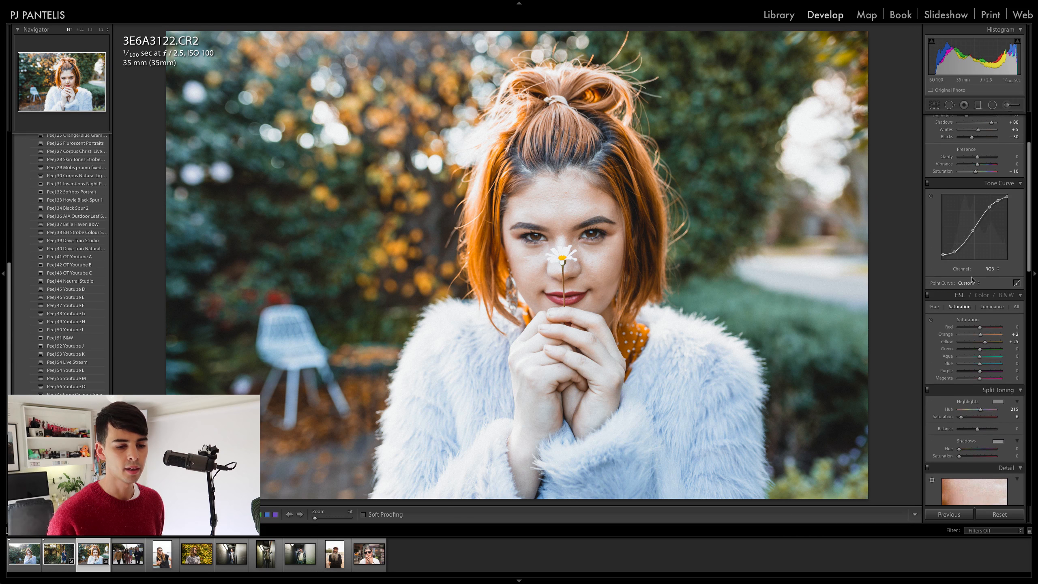
pyautogui.scroll(-7, 971, 279)
pyautogui.click(998, 284)
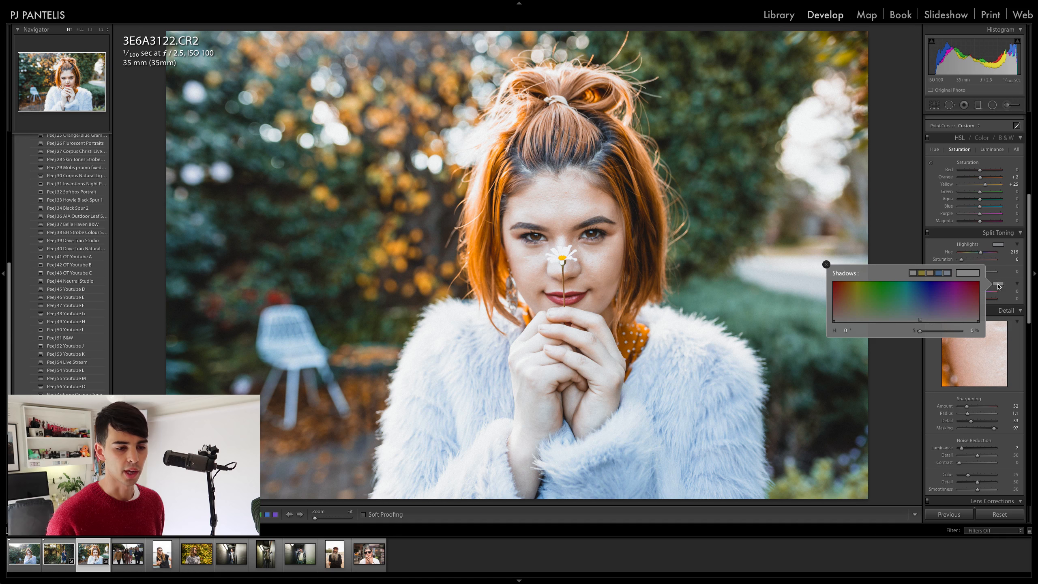
pyautogui.click(921, 273)
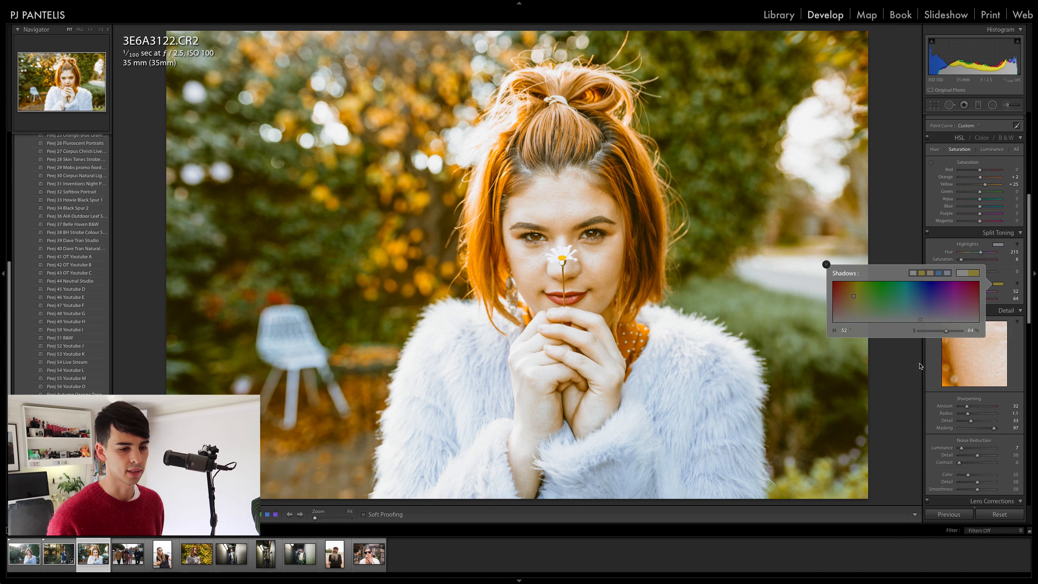
pyautogui.moveTo(946, 329); pyautogui.dragTo(921, 333)
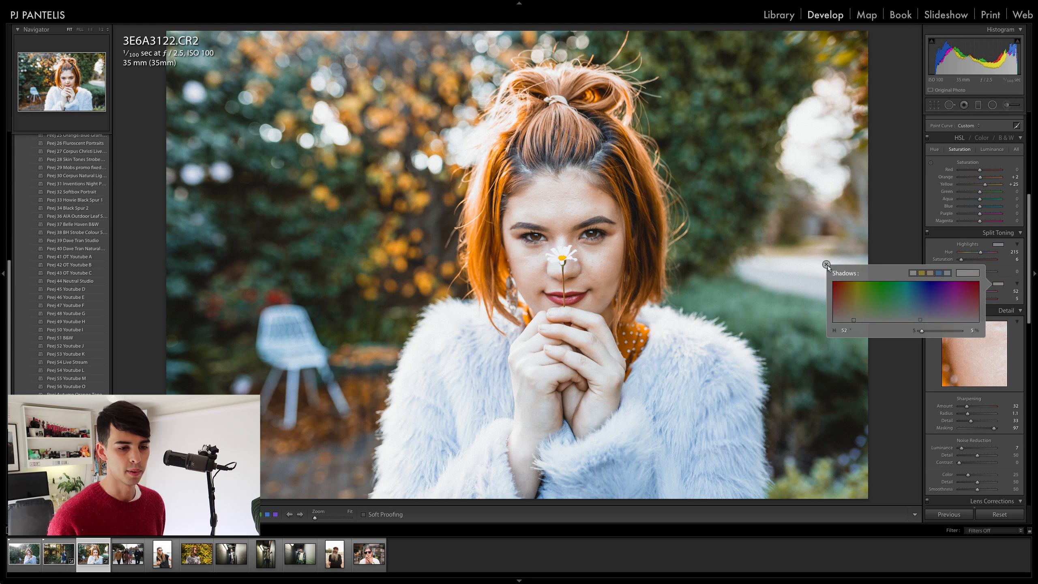
pyautogui.click(826, 264)
pyautogui.click(927, 233)
pyautogui.click(927, 234)
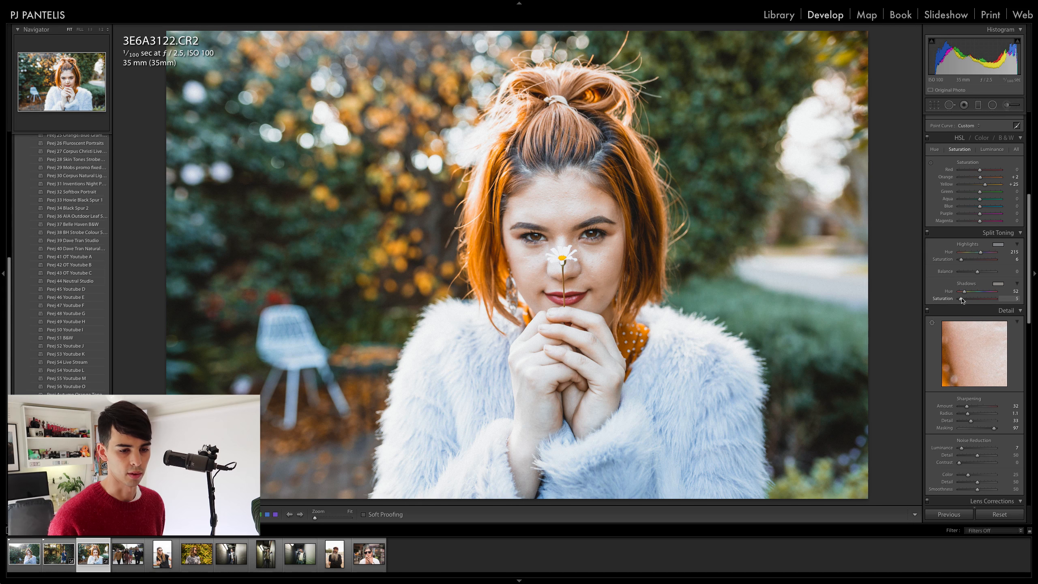
# Compare the daisy portrait with and without split toning, and repeatedly with its unedited version, to judge the grade
pyautogui.click(928, 233)
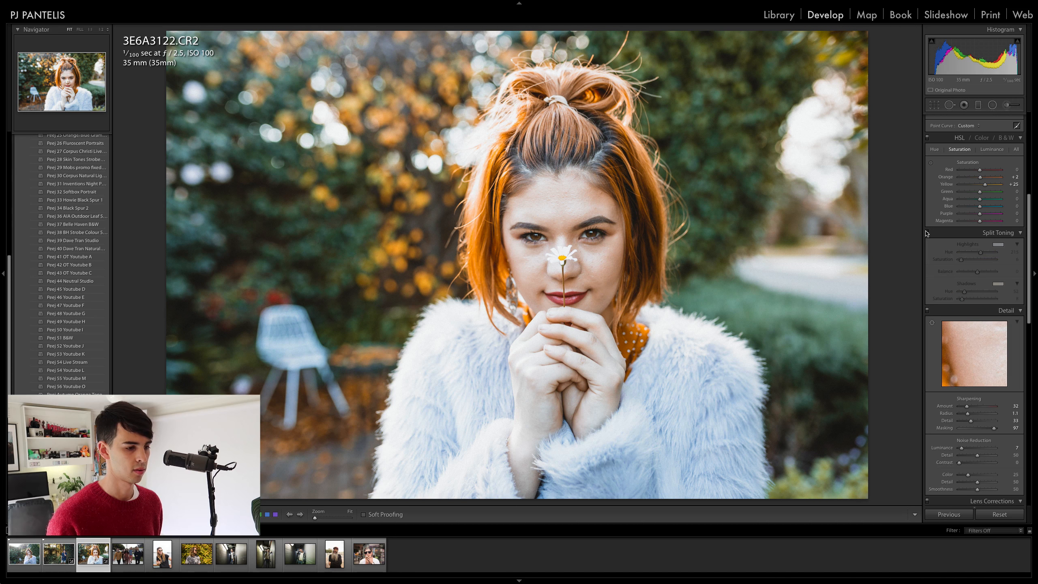
pyautogui.click(928, 234)
pyautogui.click(927, 233)
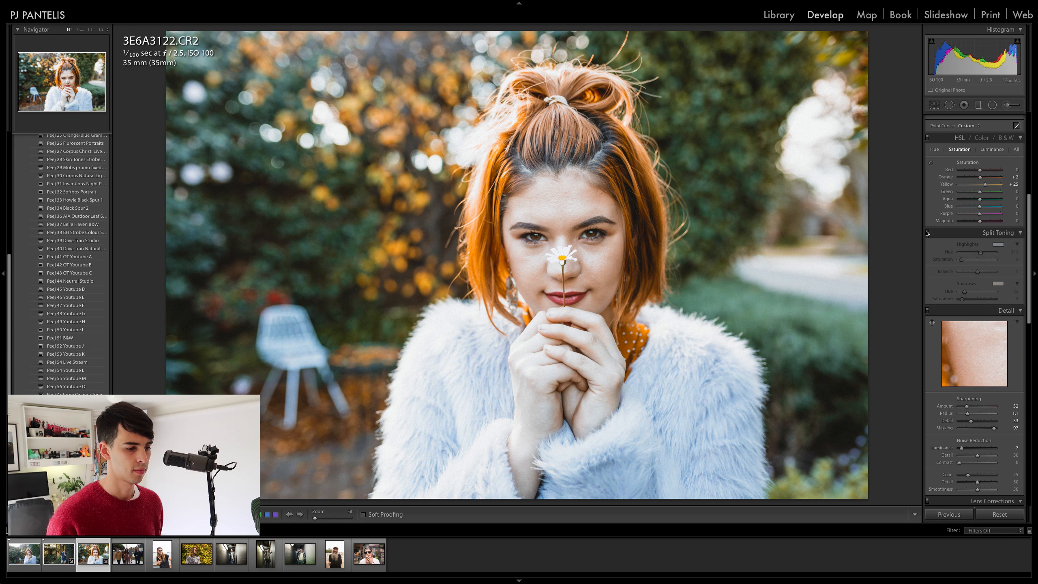
pyautogui.click(927, 233)
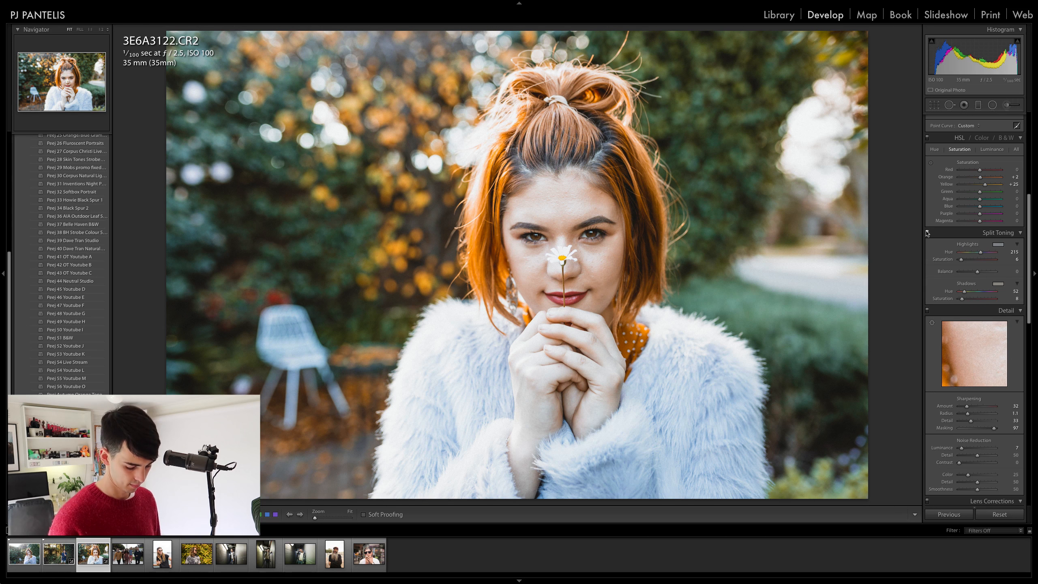
pyautogui.press('\\')
pyautogui.press('\\')
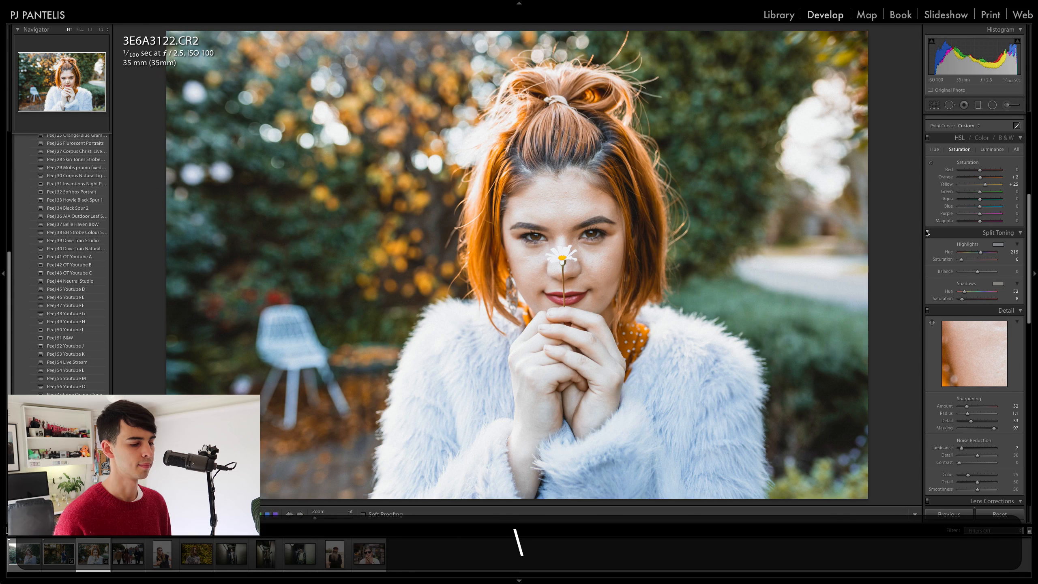
pyautogui.press('\\')
pyautogui.press('\\')
pyautogui.press('\\')
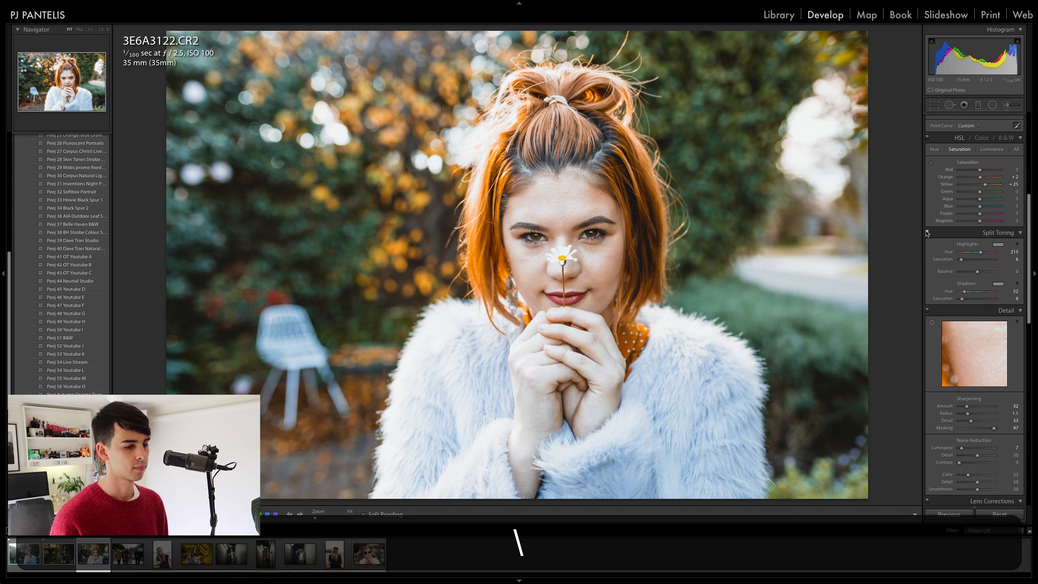
pyautogui.press('\\')
pyautogui.press('\\')
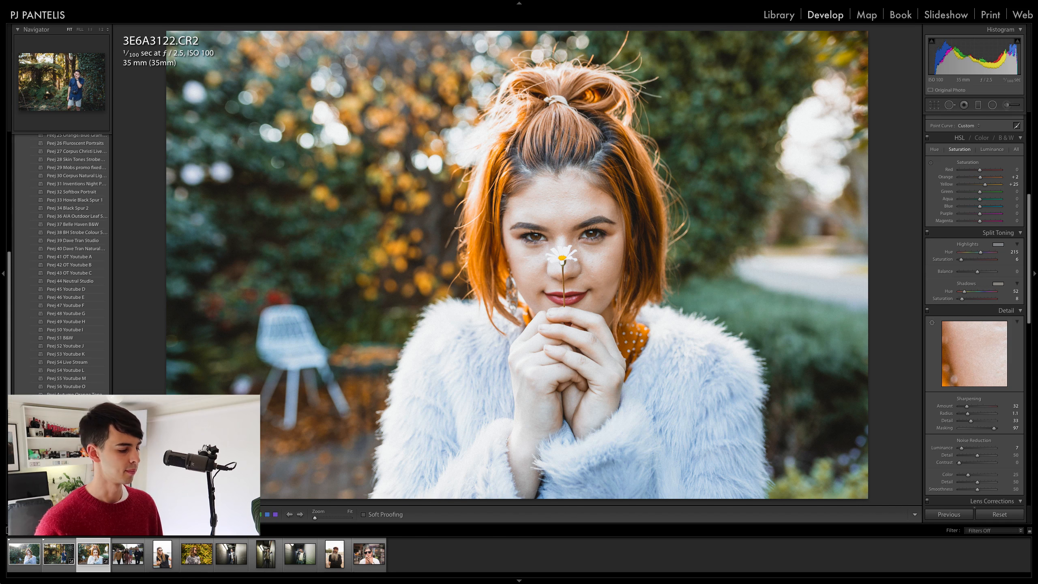
# Open the portrait of the long-haired man in sunglasses, inspect his face at 1:1 and apply the Peej 56 Youtube O preset
pyautogui.click(140, 557)
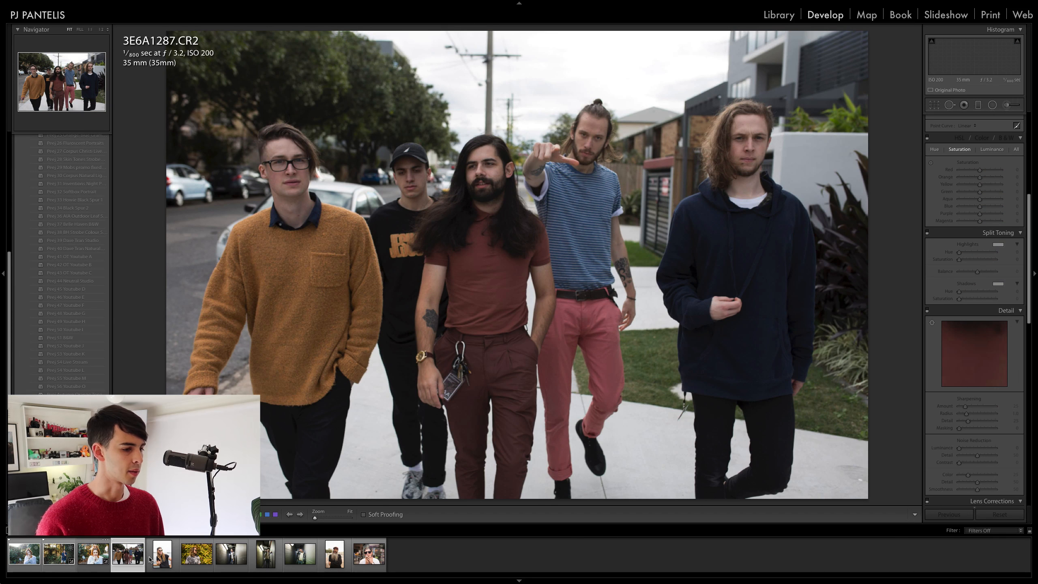
pyautogui.click(149, 560)
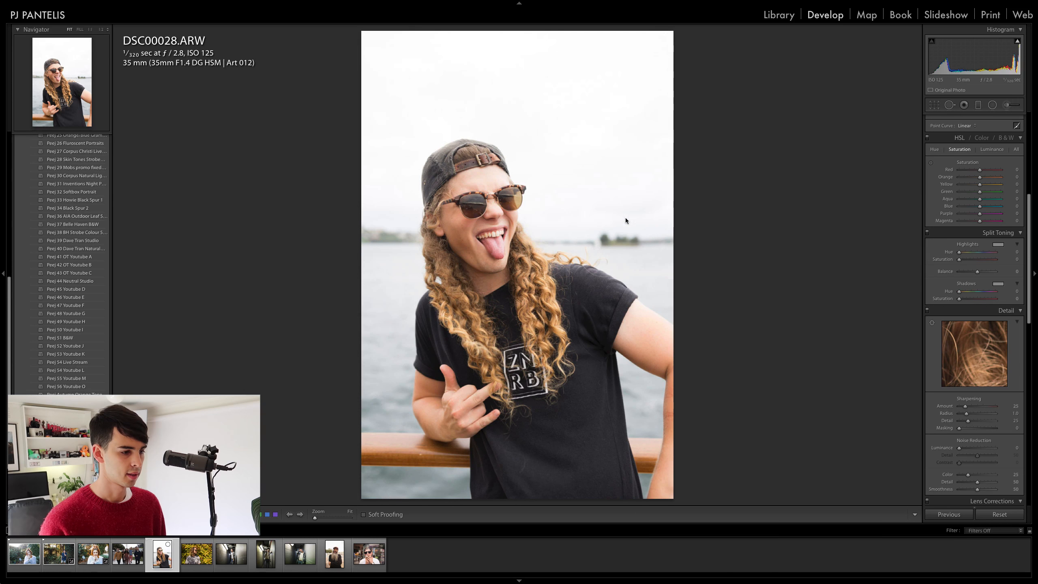
pyautogui.click(497, 224)
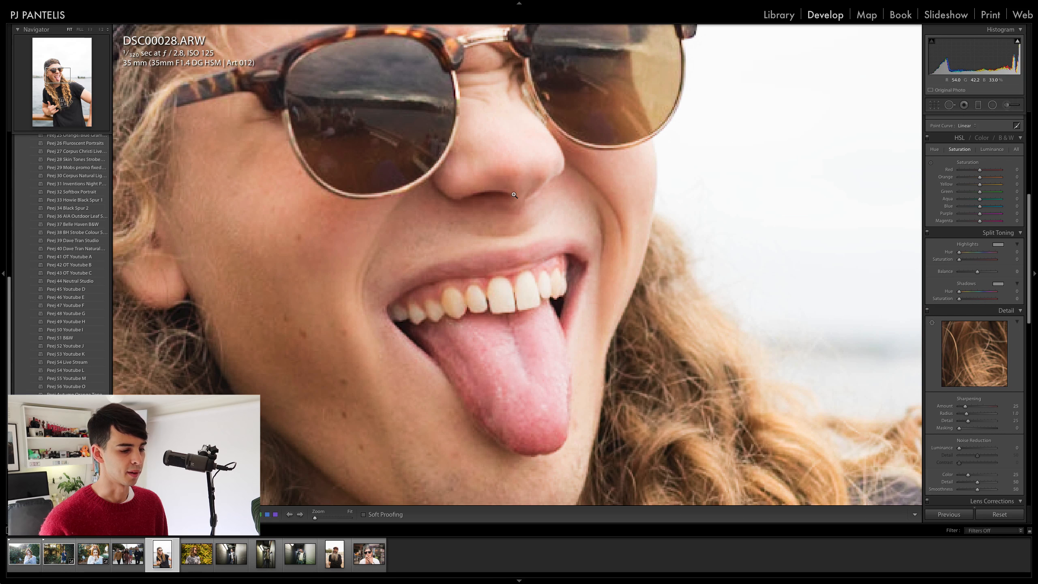
pyautogui.click(514, 195)
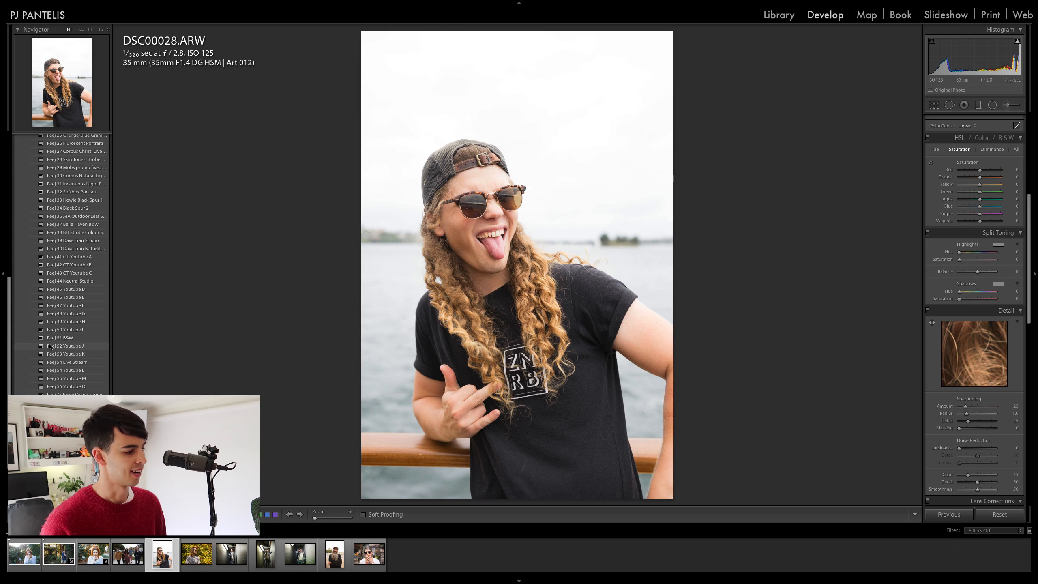
pyautogui.click(77, 387)
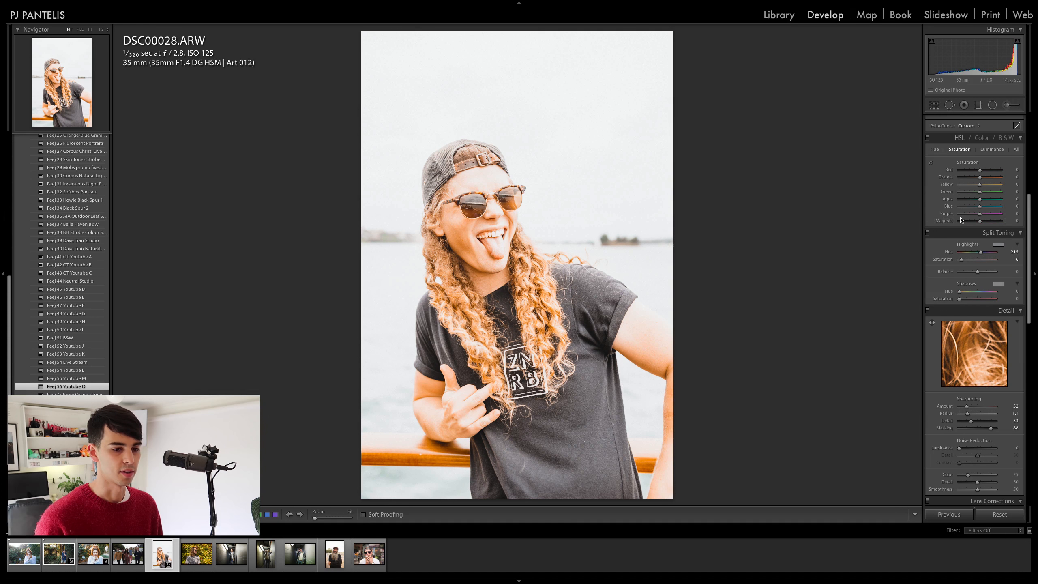
# Set the sunglasses portrait's exposure to -1.05 and white balance temperature to 4,957, checking his face at 1:1 zoom
pyautogui.scroll(10, 961, 220)
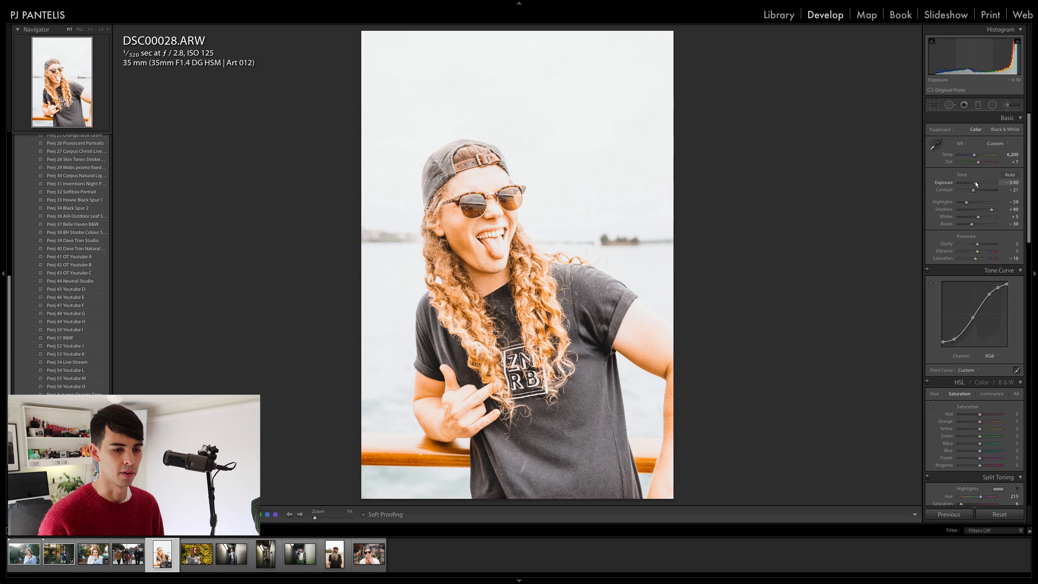
pyautogui.moveTo(976, 183); pyautogui.dragTo(974, 182)
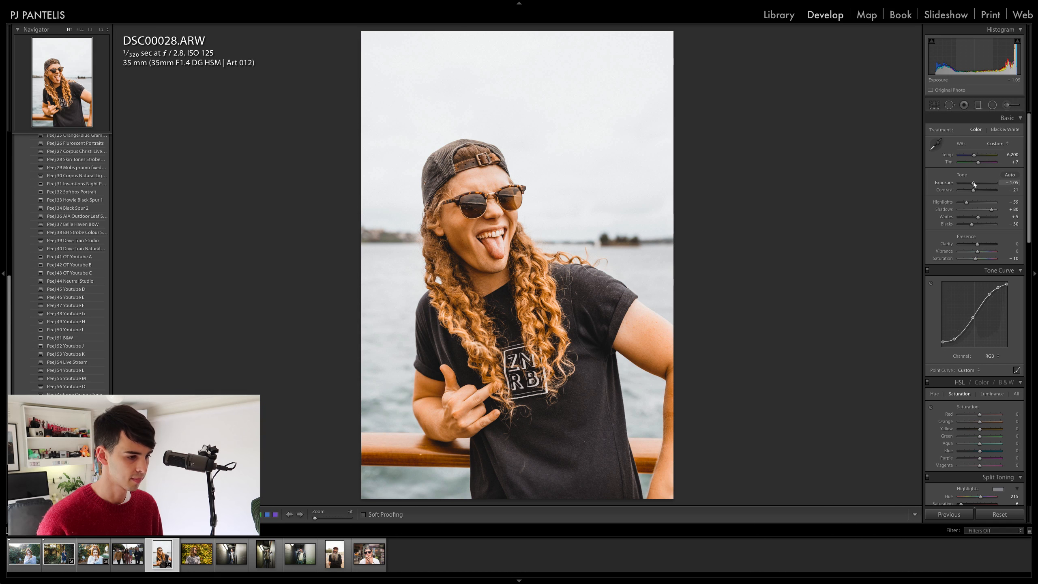
pyautogui.moveTo(975, 155); pyautogui.dragTo(971, 158)
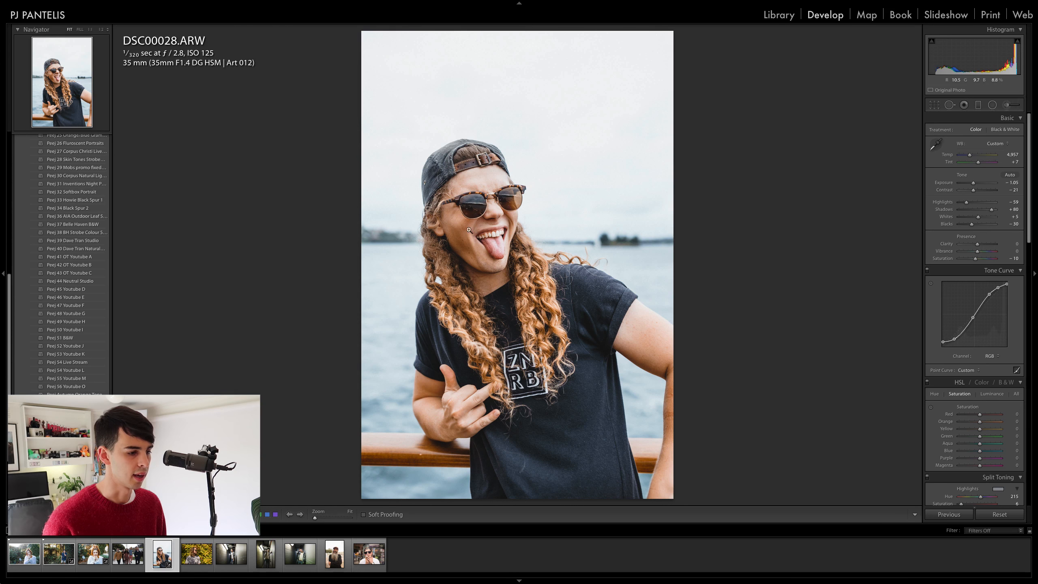
pyautogui.click(478, 182)
pyautogui.click(535, 235)
pyautogui.click(491, 211)
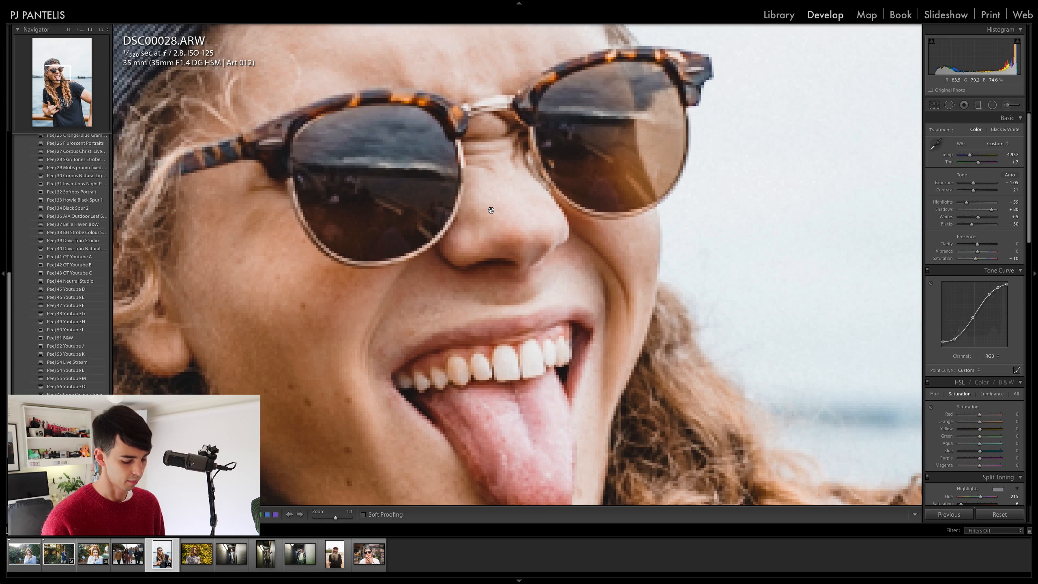
# Set the sunglasses portrait's shadows to +87 and blacks to -46, comparing the grade with the unedited version
pyautogui.press('\\')
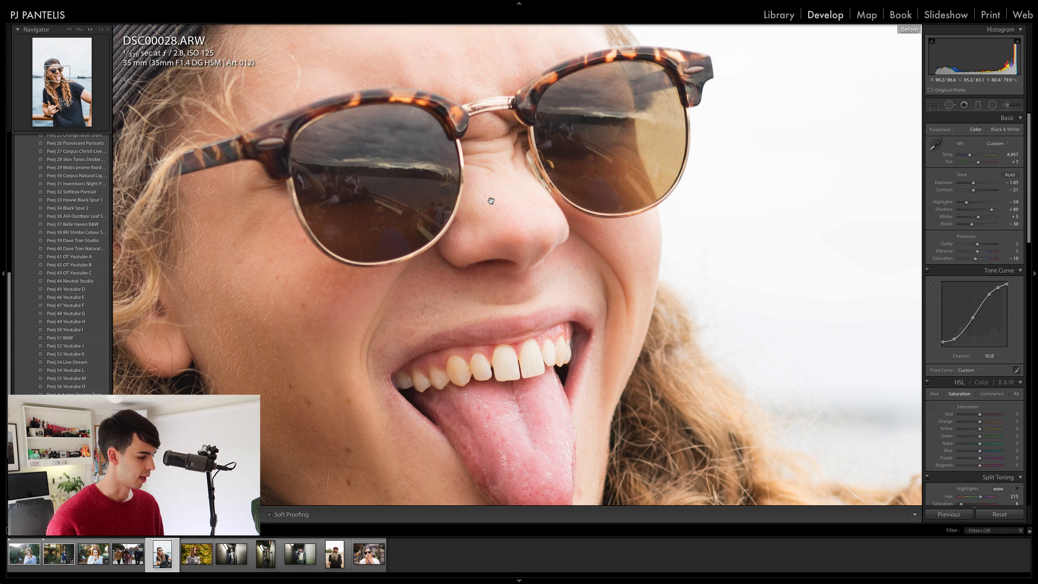
pyautogui.click(491, 201)
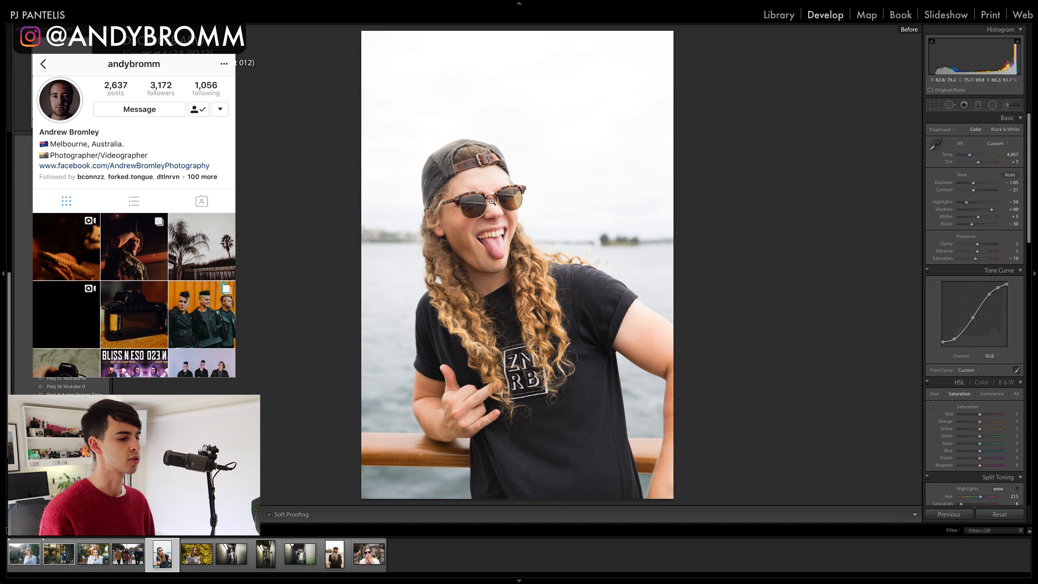
pyautogui.press('\\')
pyautogui.moveTo(982, 213); pyautogui.dragTo(969, 224)
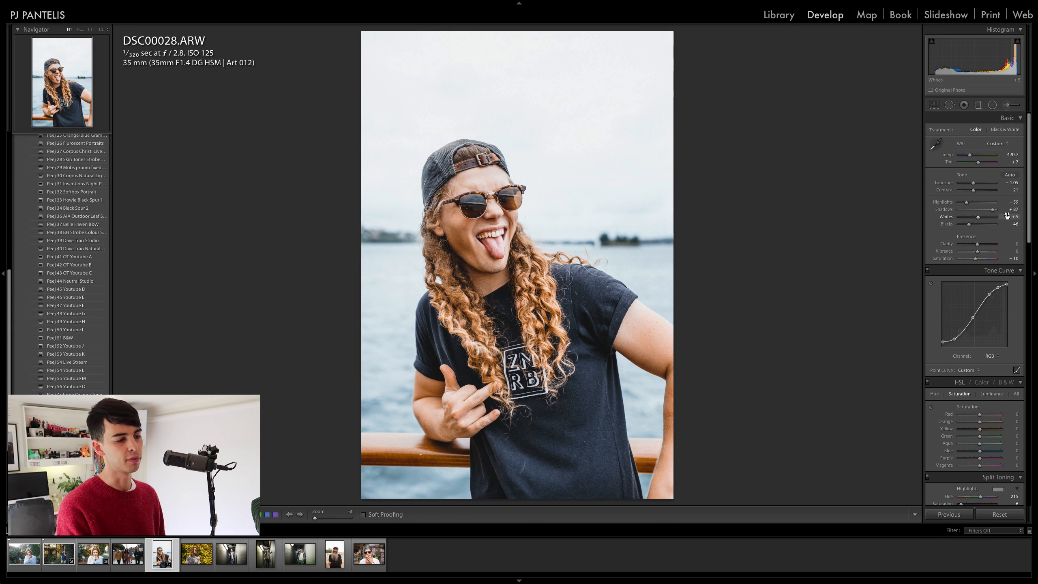
pyautogui.press('\\')
pyautogui.press('\\')
pyautogui.press('\\')
pyautogui.press('\\')
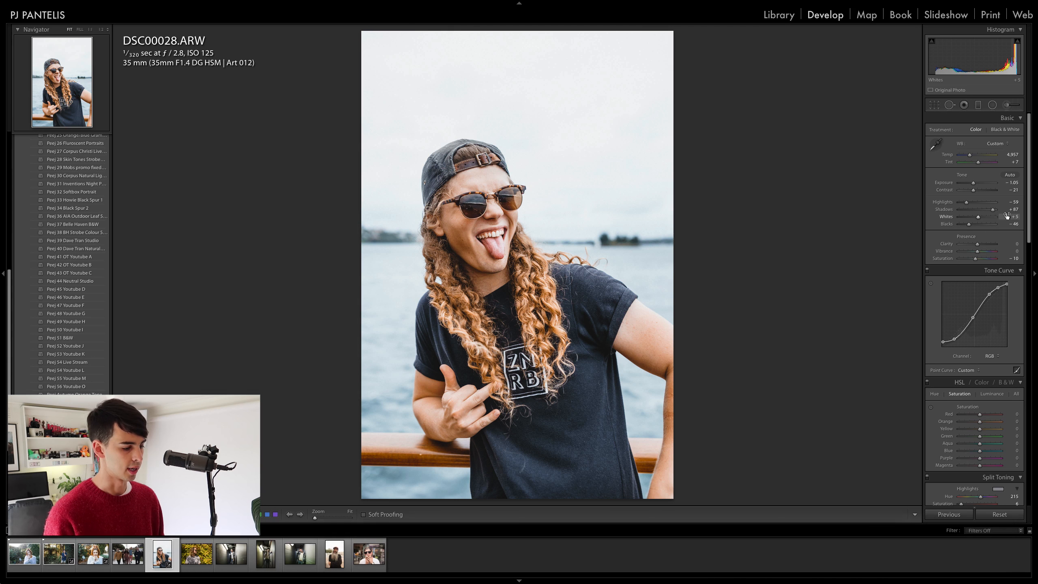
# Open the photo of the man in front of the yellow leaf wall and apply the Peej 56 Youtube O preset
pyautogui.press('Left')
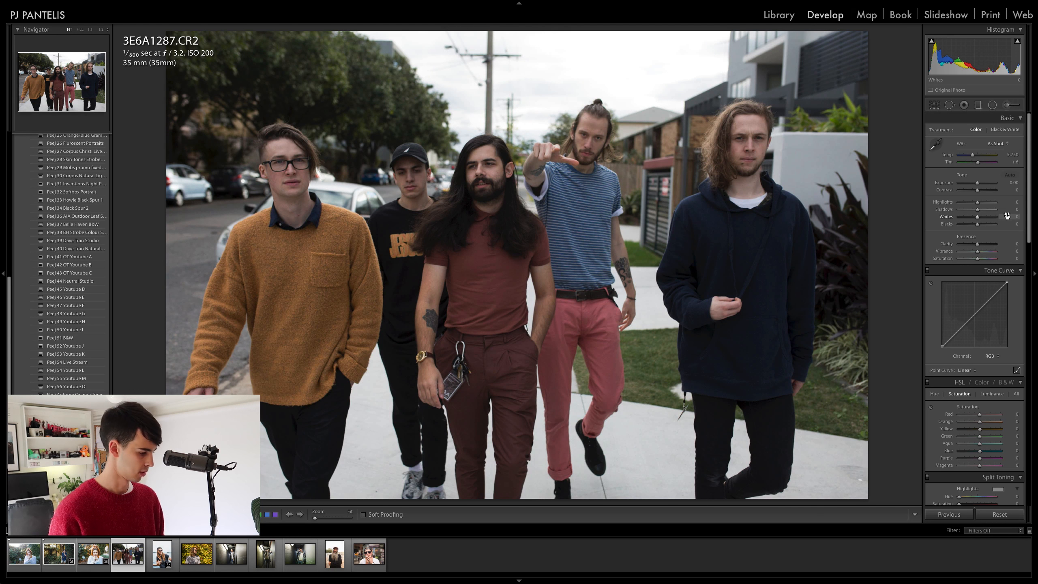
pyautogui.press('Right')
pyautogui.press('Right')
pyautogui.press('Right')
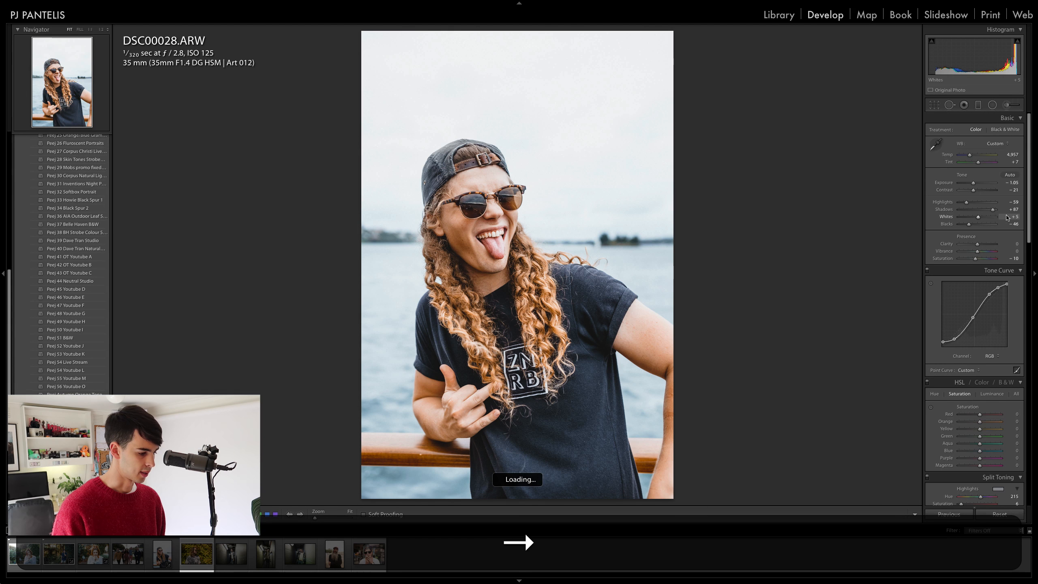
pyautogui.press('Left')
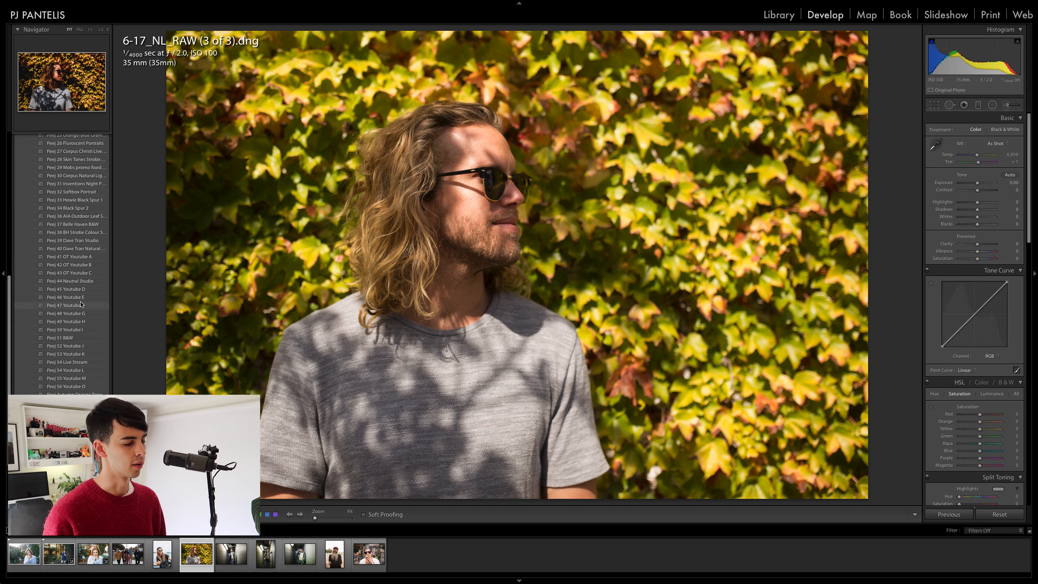
pyautogui.scroll(-1, 78, 327)
pyautogui.click(103, 369)
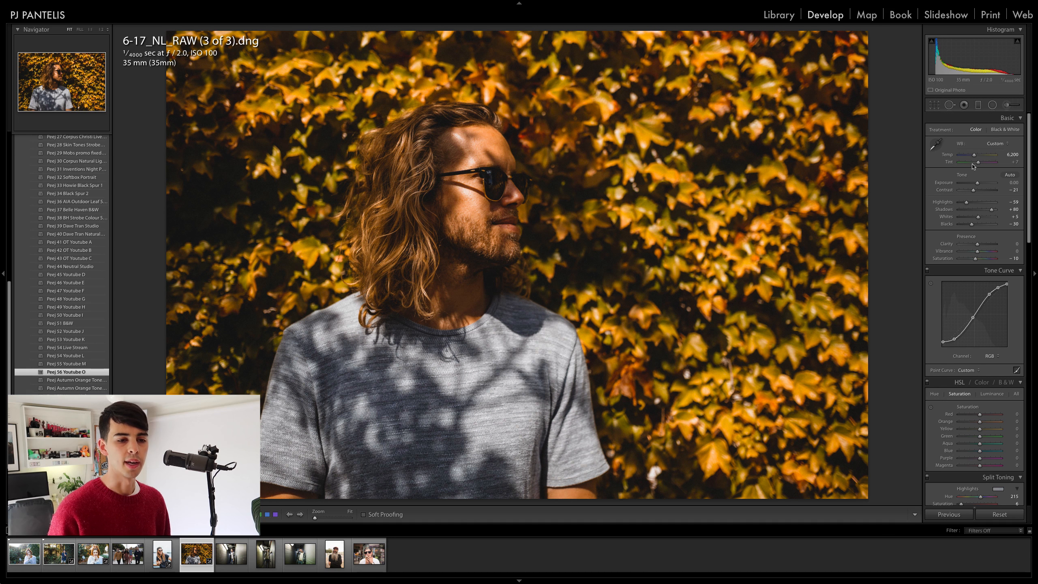
# Set the leaf-wall portrait's white balance temperature to 4,921 and exposure to +0.40, and compare it with the unedited version
pyautogui.moveTo(976, 157); pyautogui.dragTo(979, 184)
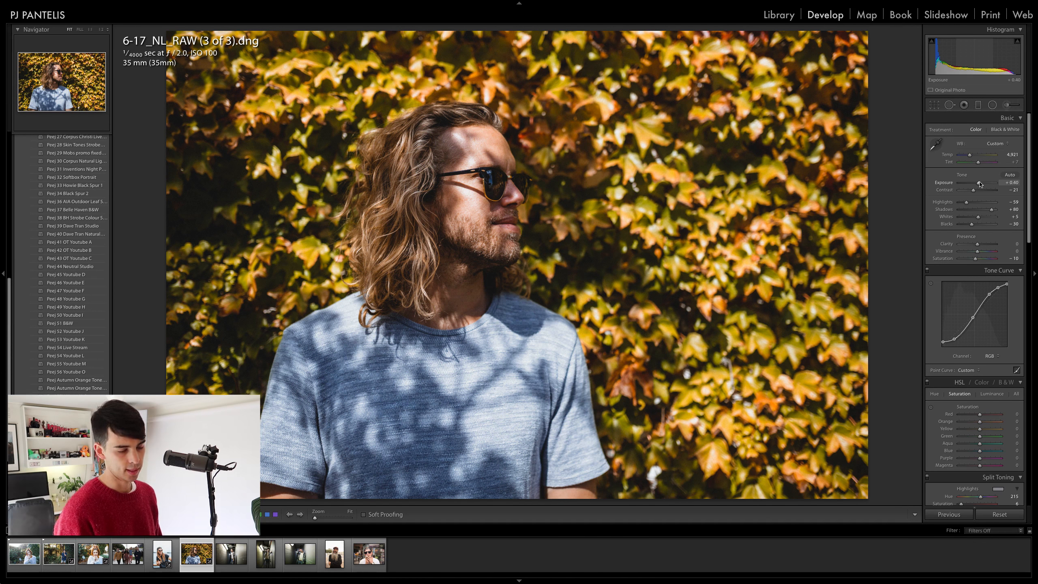
pyautogui.press('\\')
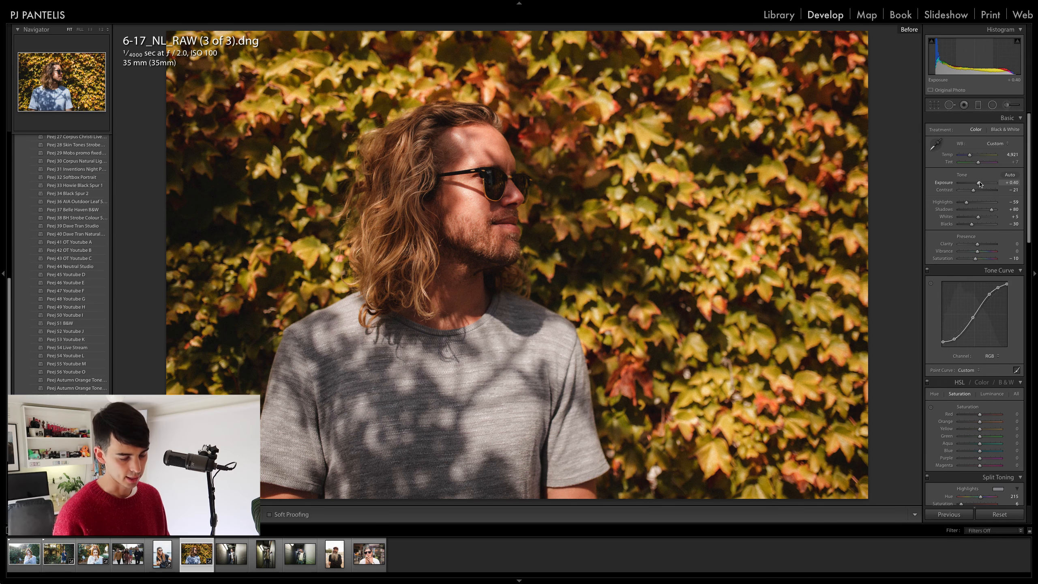
pyautogui.press('\\')
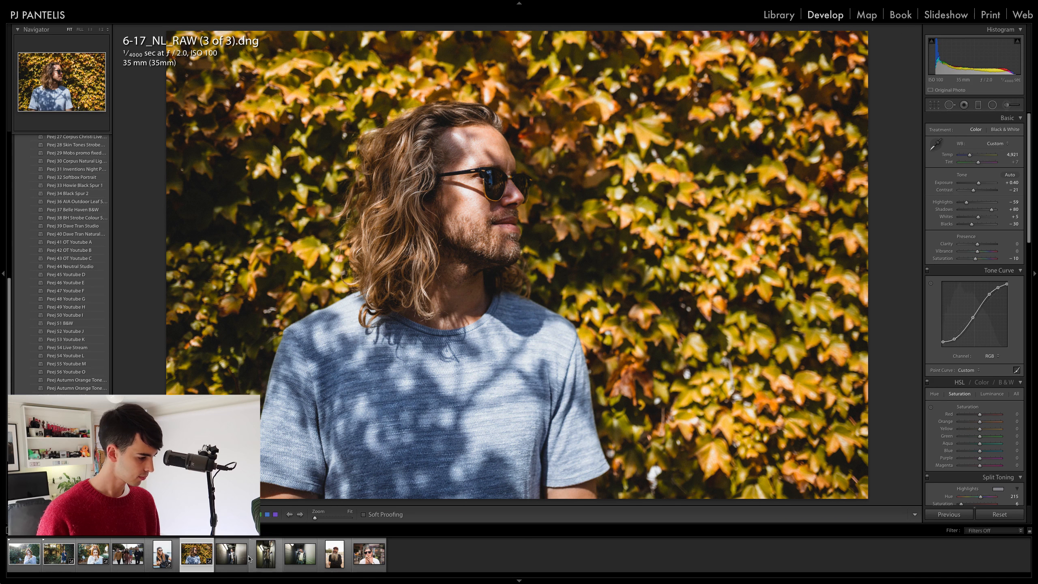
# Apply the Peej 56 Youtube O preset to the five-man street photo and set temperature to 5,204 and exposure to +0.65
pyautogui.click(137, 568)
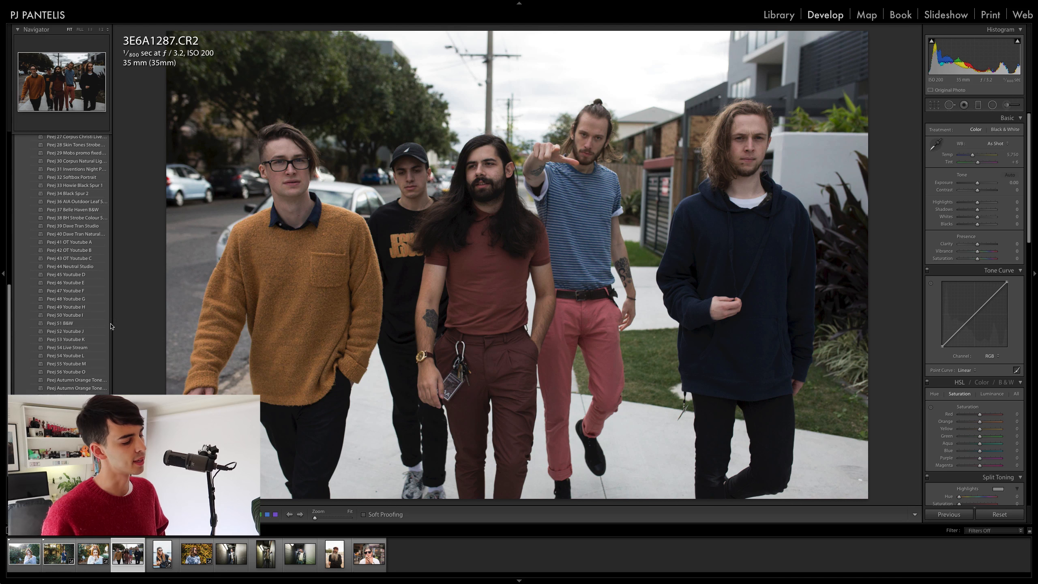
pyautogui.click(65, 372)
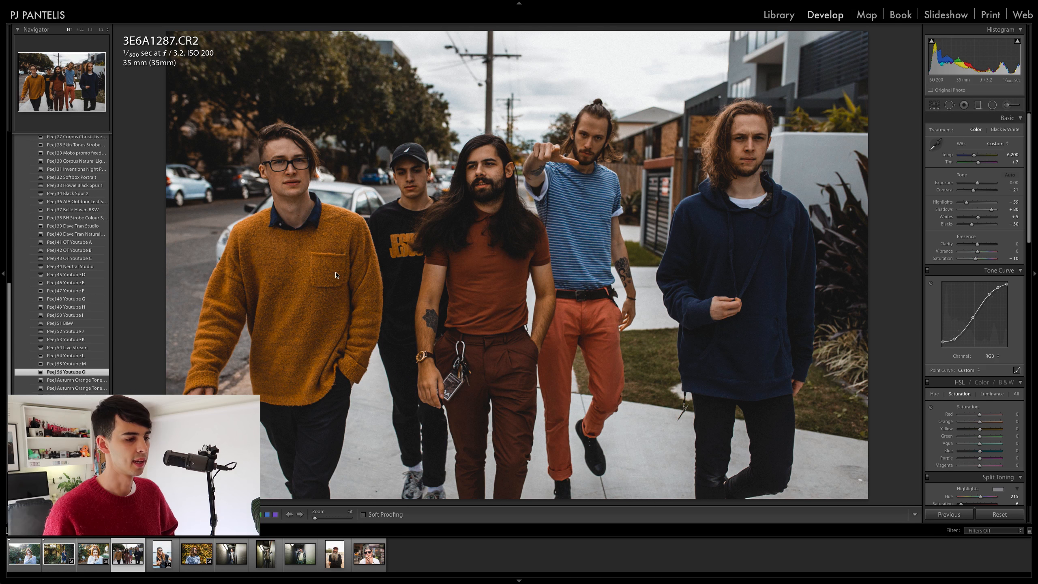
pyautogui.moveTo(974, 155); pyautogui.dragTo(980, 184)
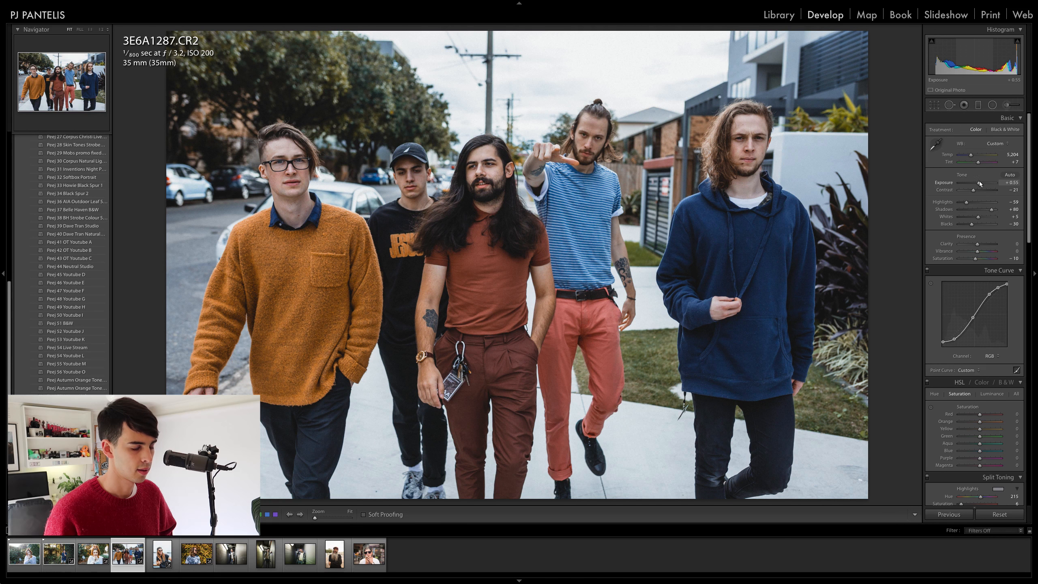
pyautogui.moveTo(980, 181); pyautogui.dragTo(979, 179)
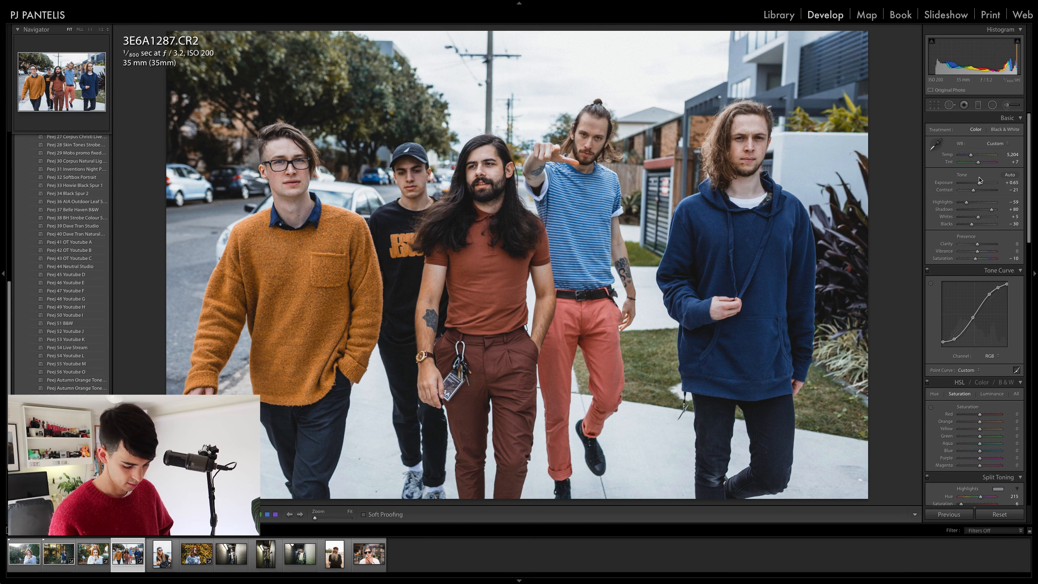
pyautogui.press('\\')
pyautogui.press('\\')
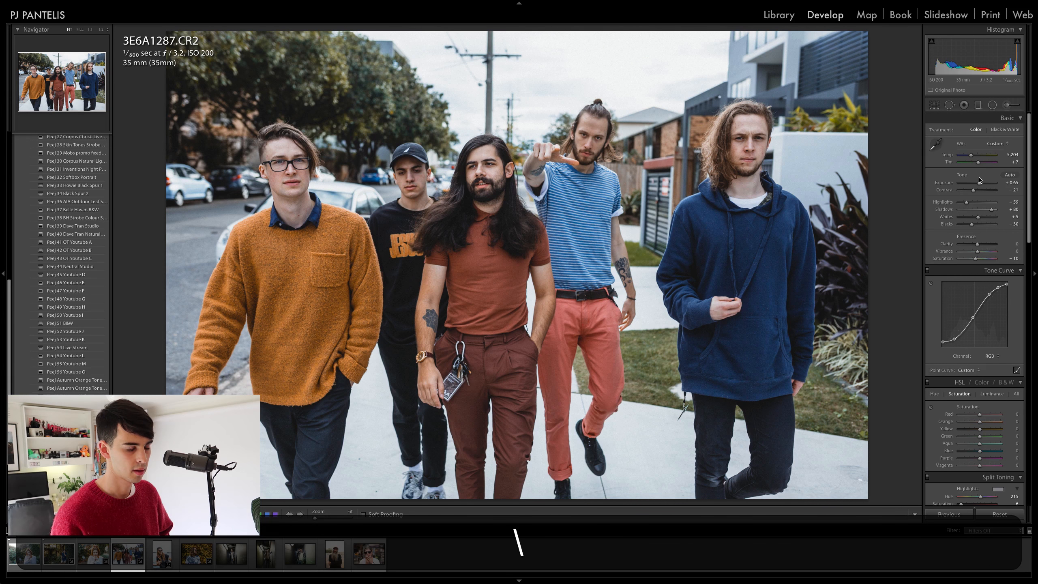
pyautogui.press('\\')
pyautogui.press('\\')
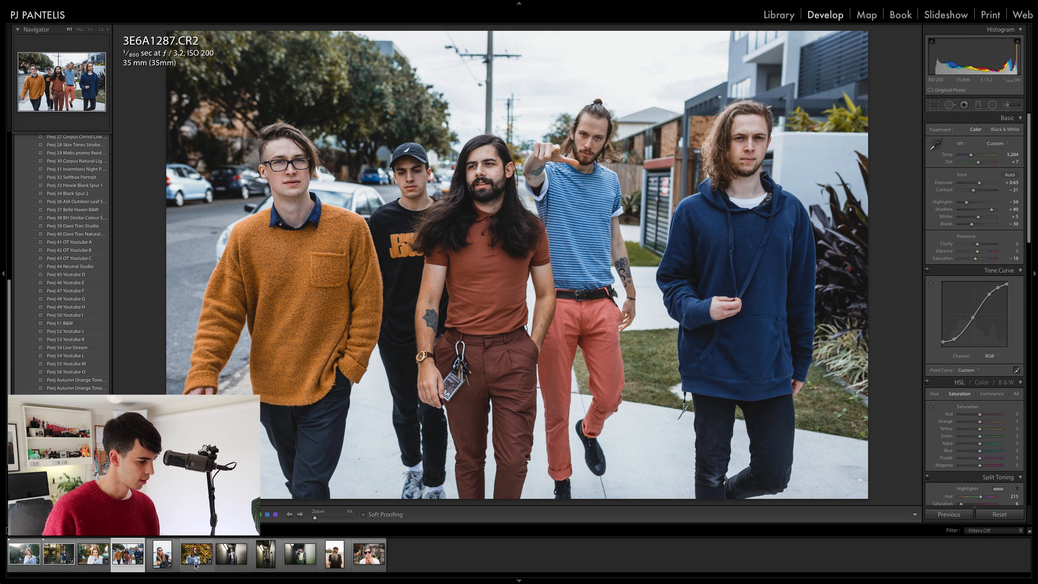
# Apply the Peej 56 Youtube O preset to corridor portrait PJP_9257.CR2 and set its white balance temperature to 3,300
pyautogui.click(290, 566)
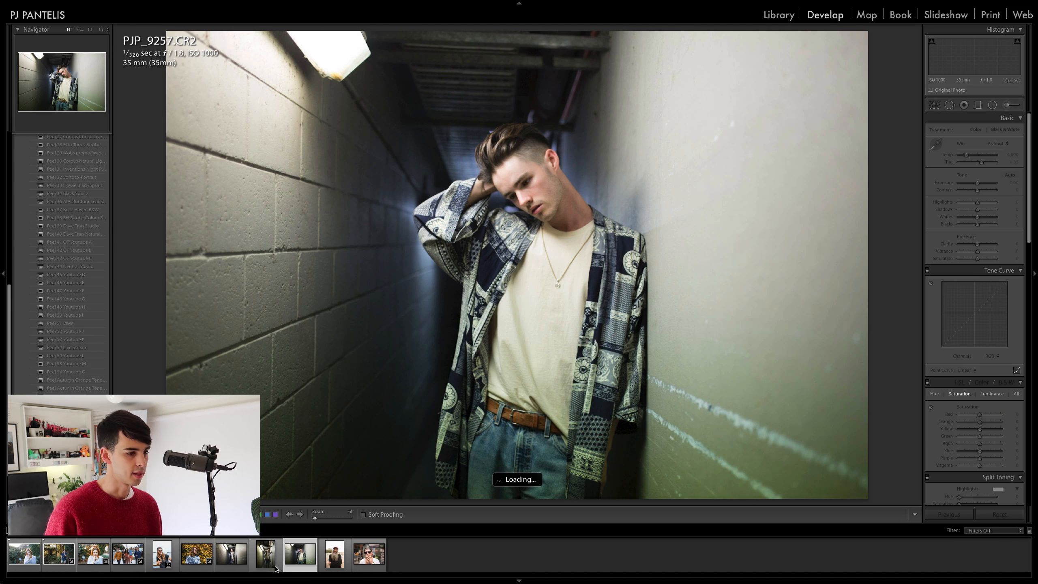
pyautogui.click(76, 373)
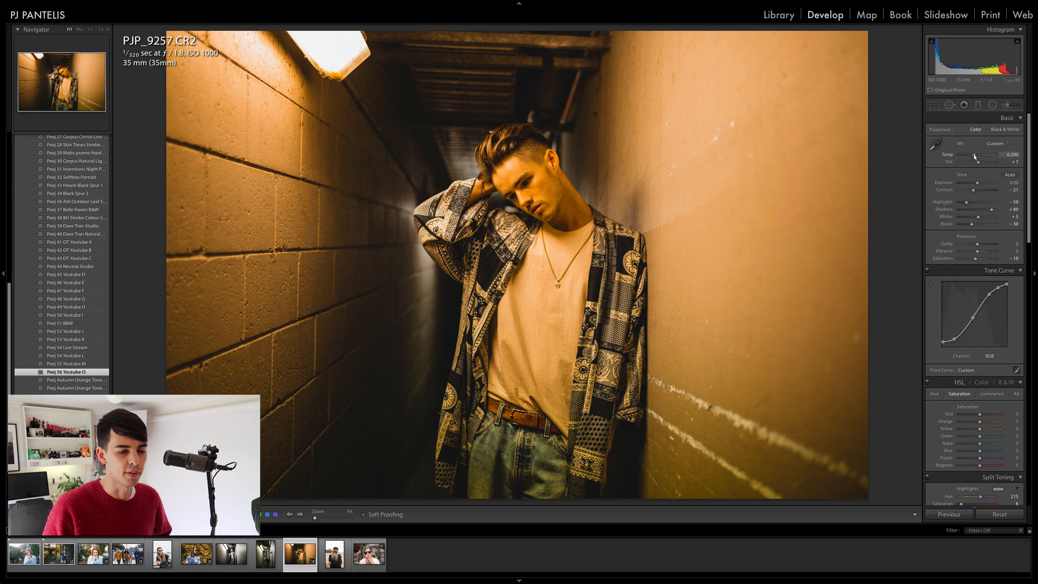
pyautogui.moveTo(975, 156); pyautogui.dragTo(964, 160)
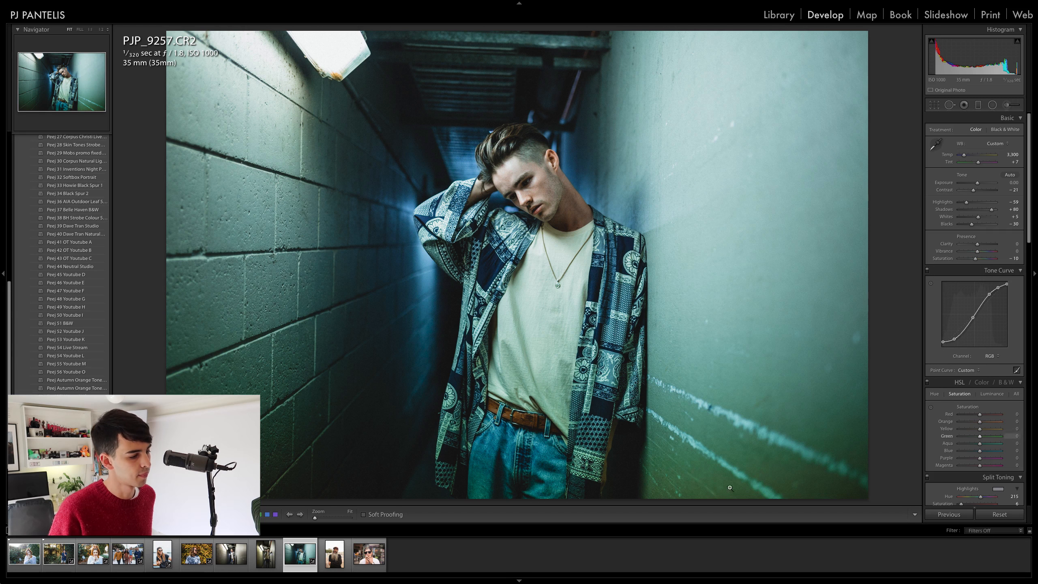
# Update the Peej 56 Youtube O preset with White Balance excluded, and compare the corridor portrait with its unedited version
pyautogui.rightClick(78, 375)
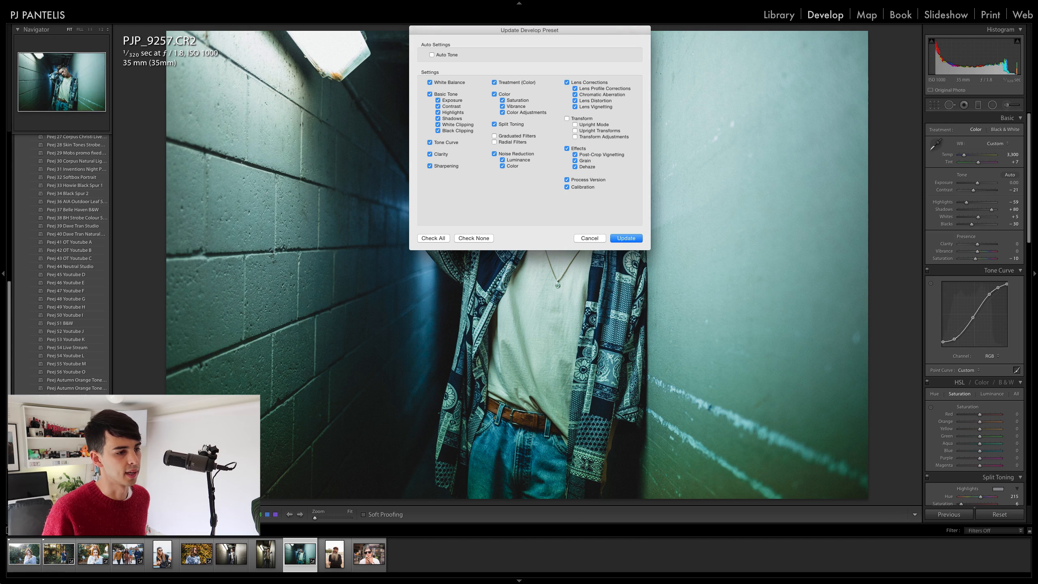
pyautogui.click(440, 85)
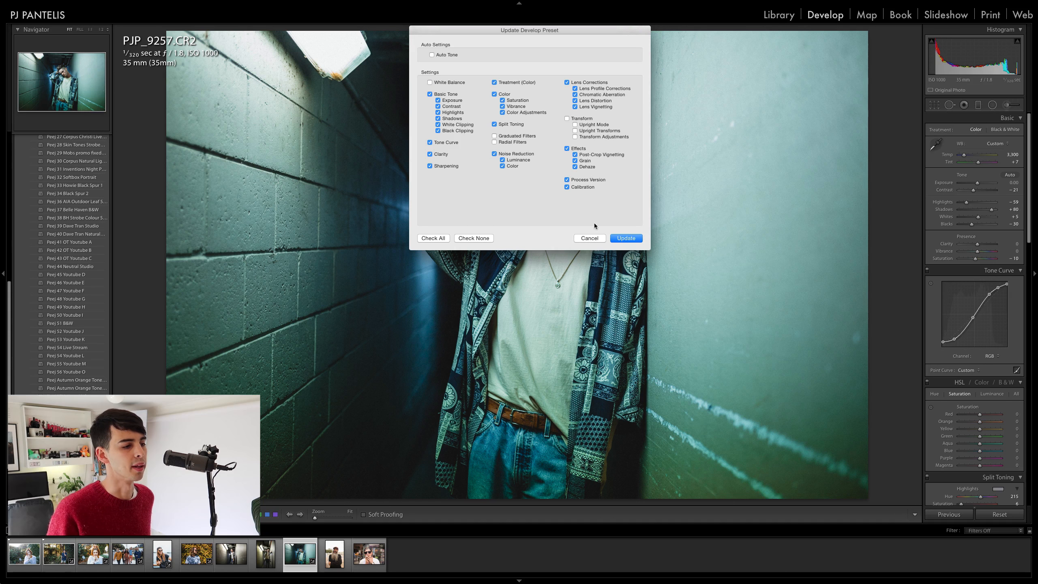
pyautogui.click(626, 238)
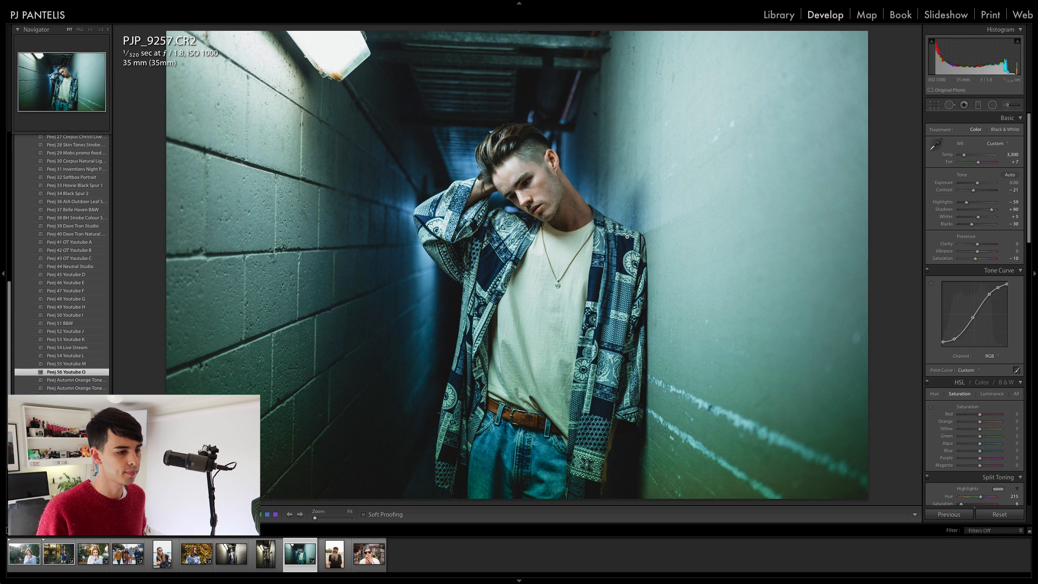
pyautogui.press('\\')
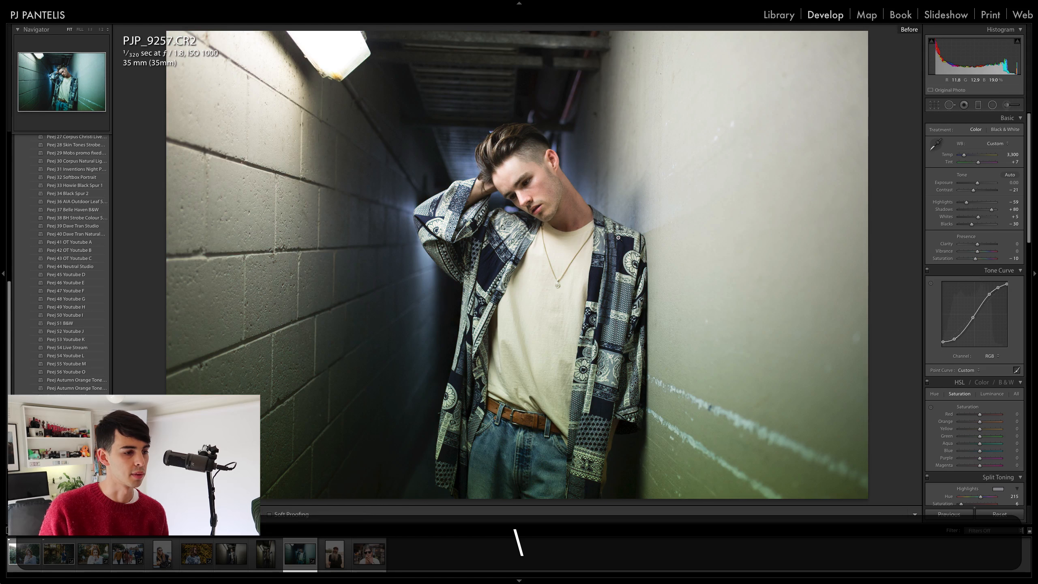
pyautogui.press('\\')
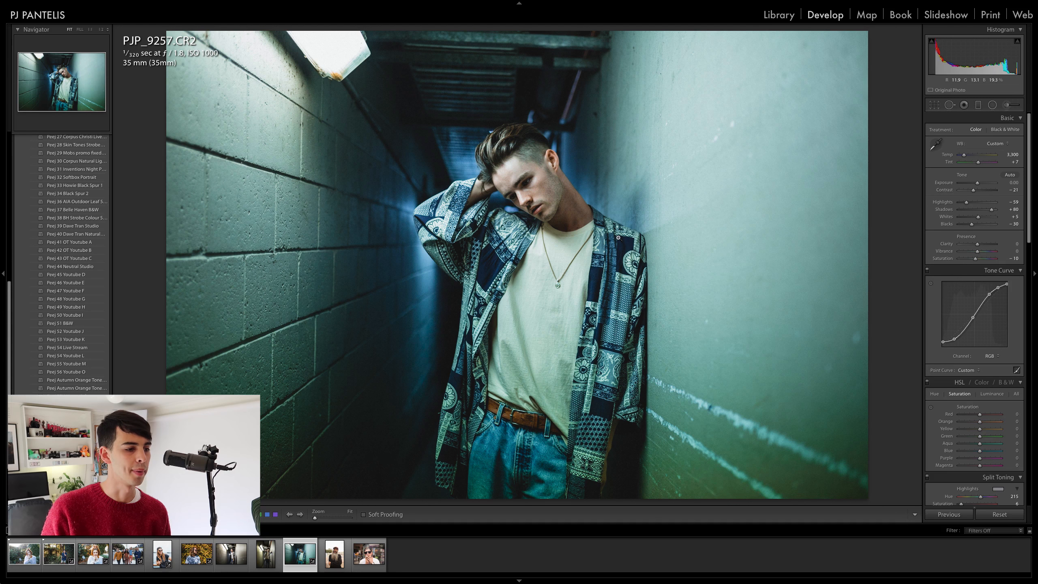
pyautogui.press('\\')
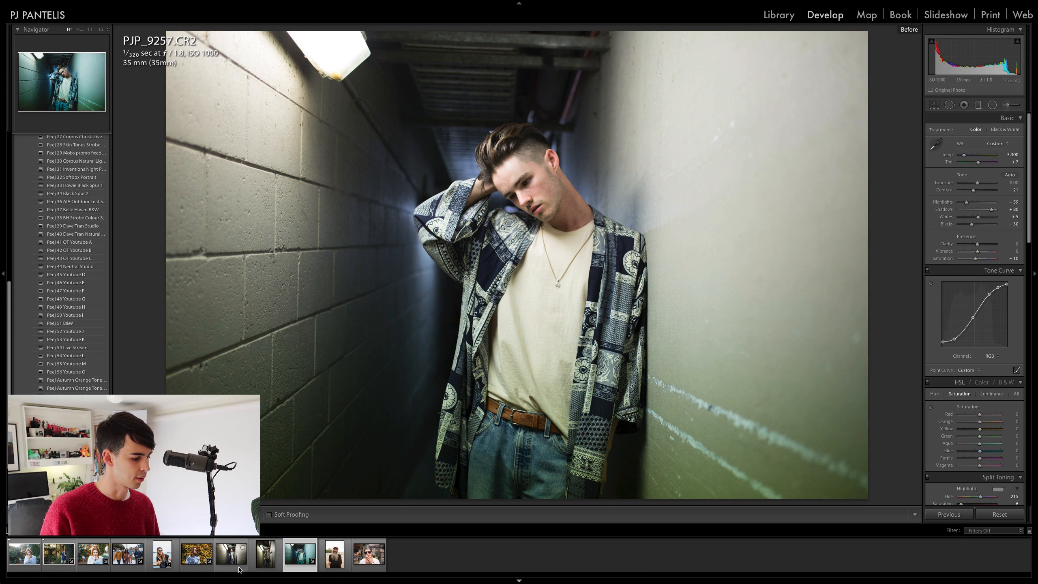
# Open corridor photo PJP_9277.CR2, apply the updated Peej 56 Youtube O preset and set the temperature to 3,798
pyautogui.click(232, 568)
pyautogui.click(253, 566)
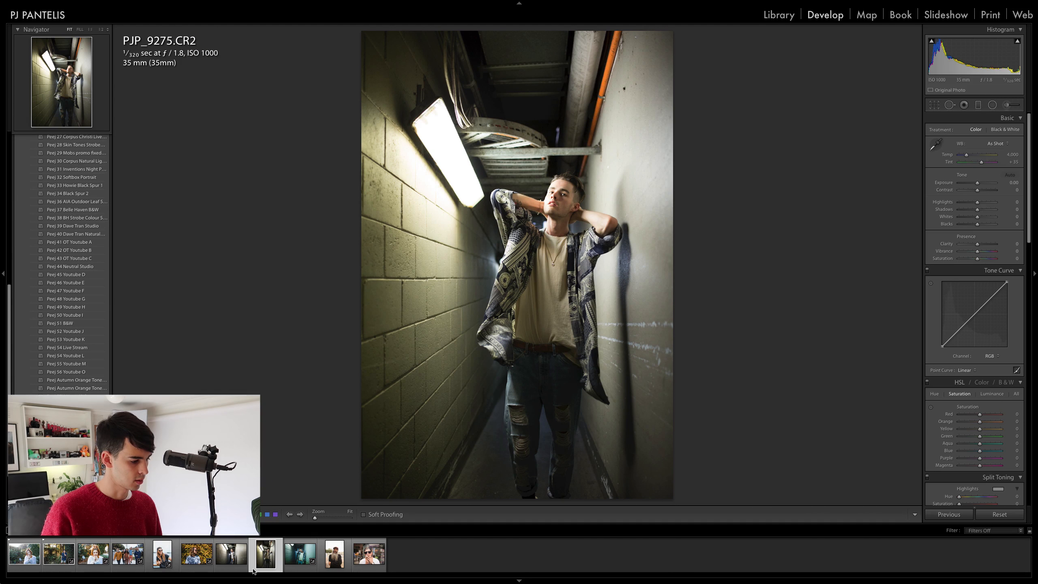
pyautogui.click(334, 562)
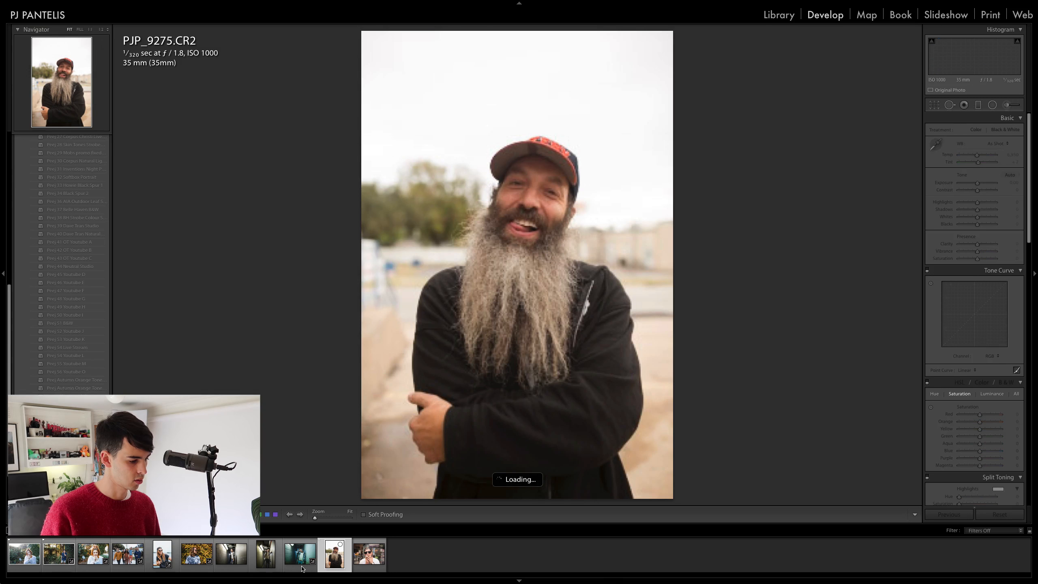
pyautogui.click(231, 558)
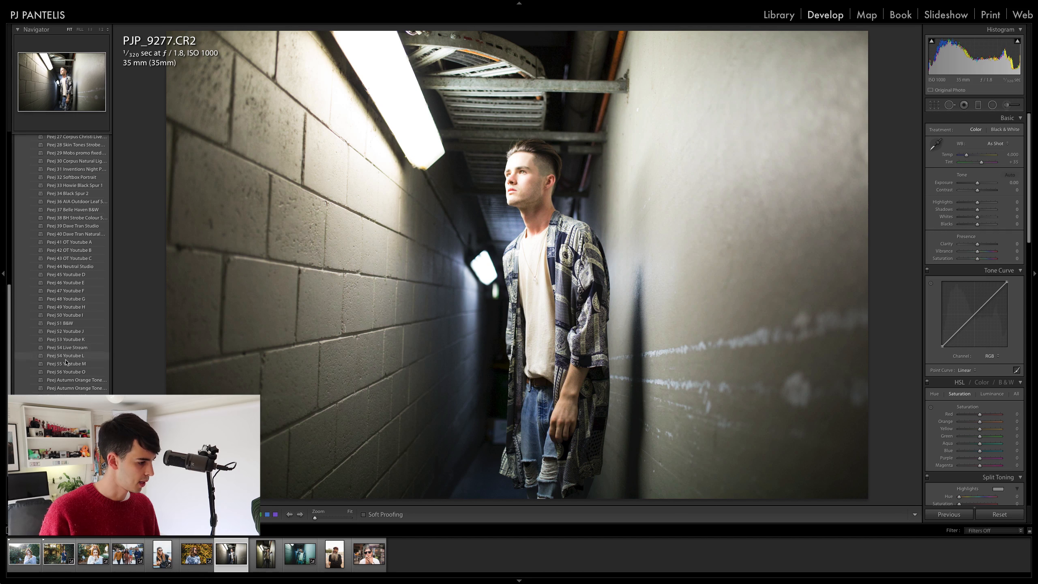
pyautogui.click(73, 372)
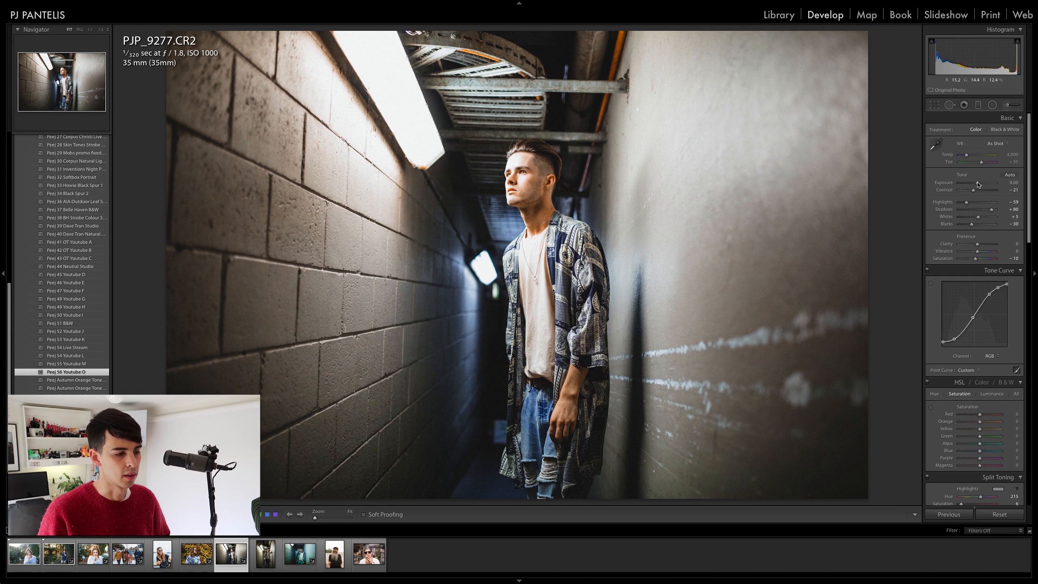
pyautogui.moveTo(965, 153); pyautogui.dragTo(966, 157)
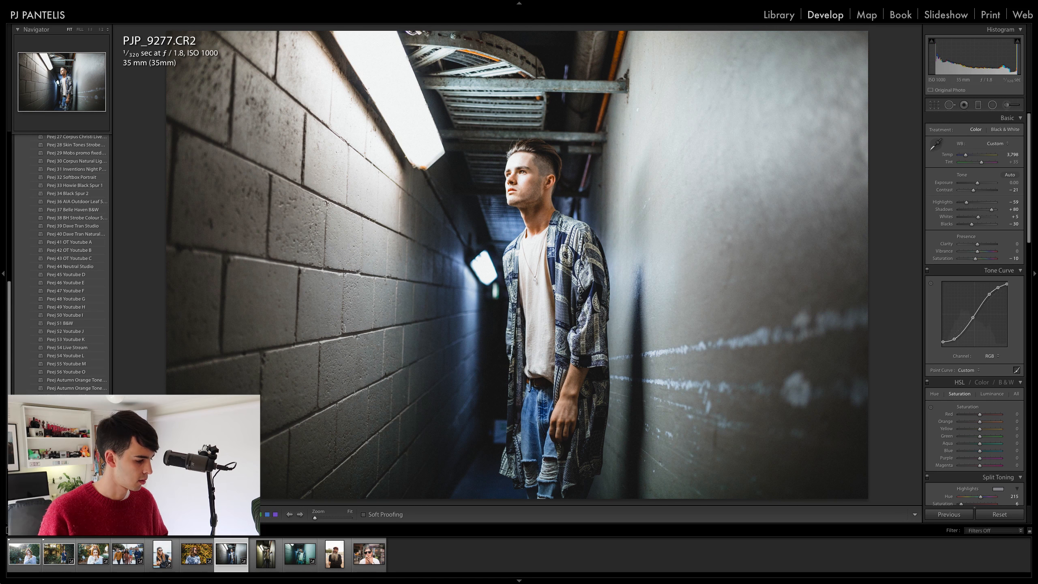
# Apply the updated Peej 56 Youtube O preset to garden portrait 3E6A3124.CR2, set temperature to 6,937 and compare with the unedited version
pyautogui.click(34, 569)
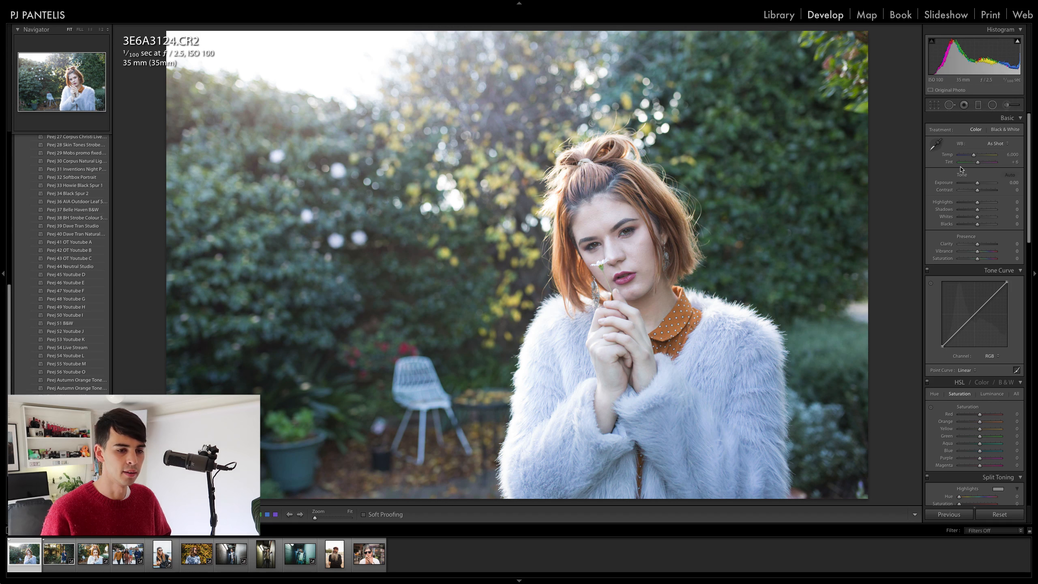
pyautogui.click(91, 374)
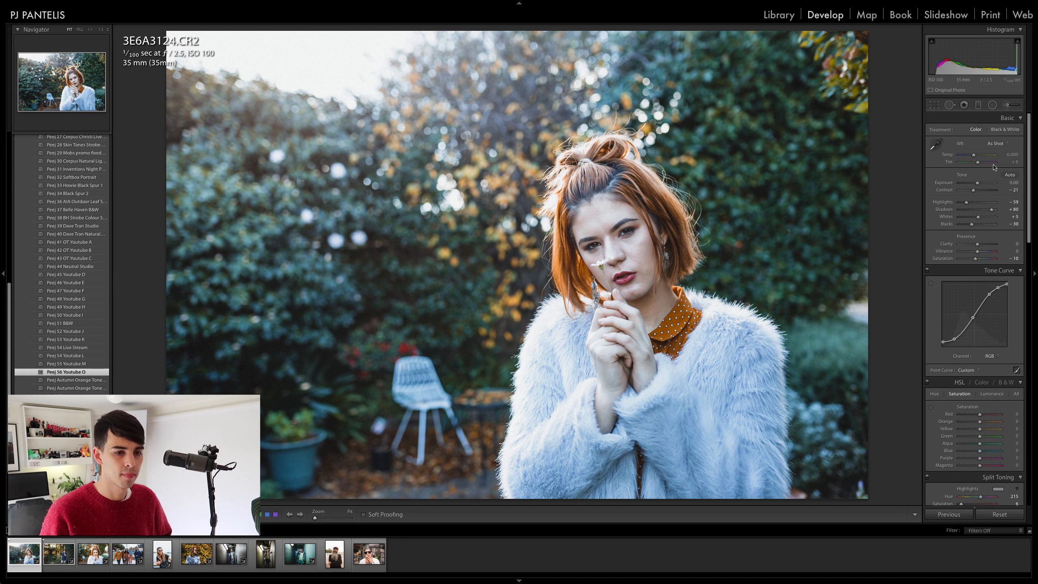
pyautogui.moveTo(974, 154); pyautogui.dragTo(978, 156)
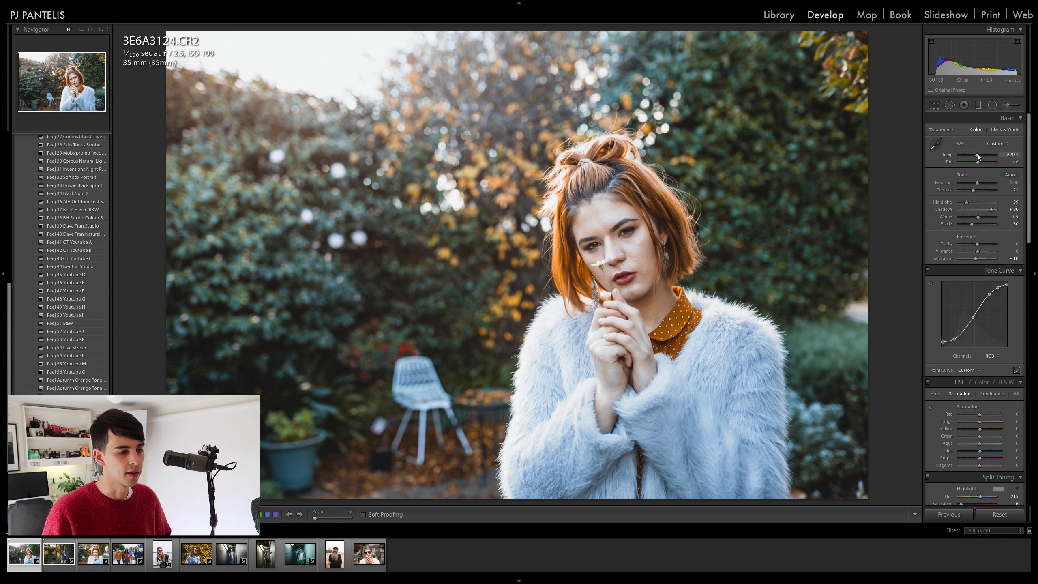
pyautogui.press('\\')
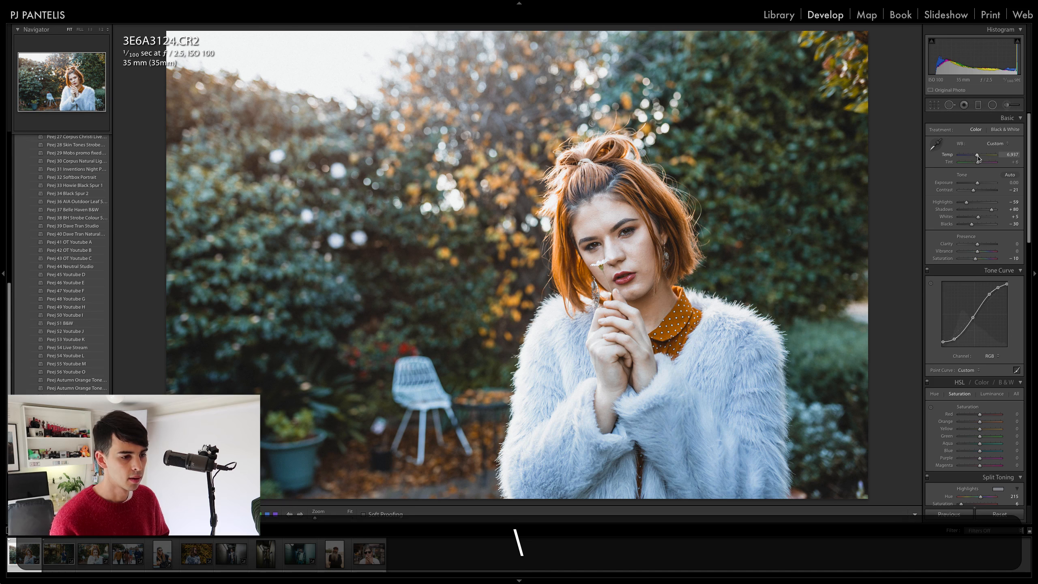
pyautogui.press('\\')
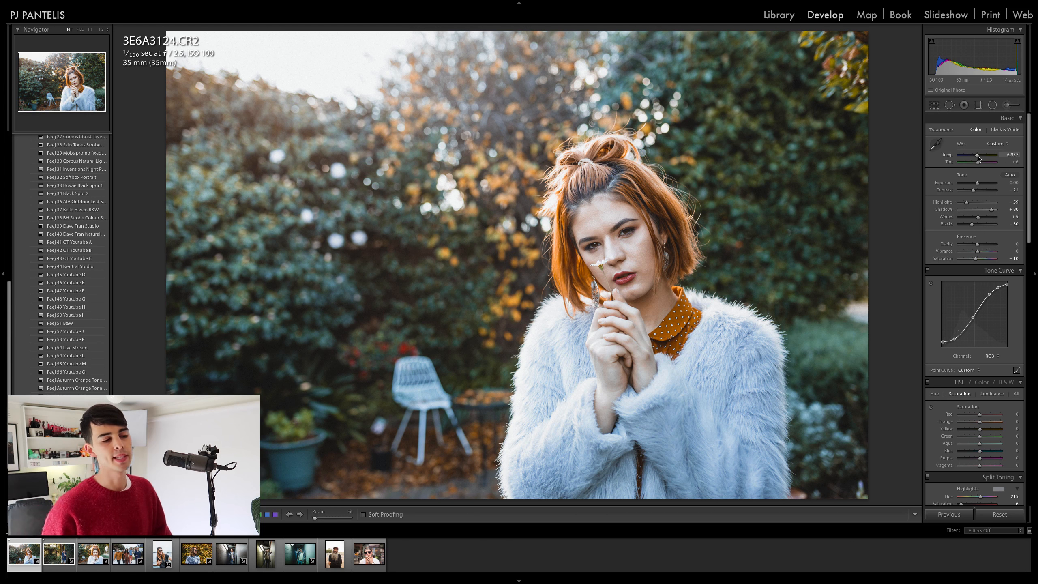